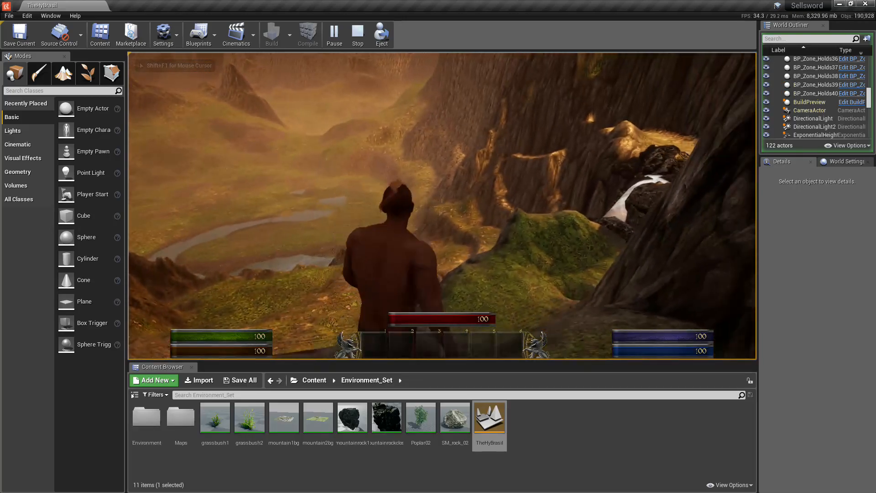
Step: Run the character forward over the terrain edge to test the level, and end the play session
{"action": "key", "text": "w"}
{"action": "key", "text": "w"}
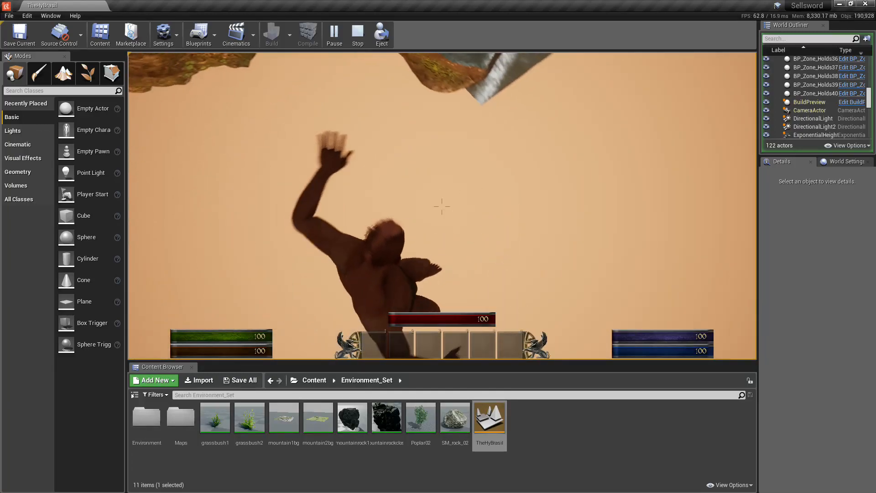
{"action": "key", "text": "Escape"}
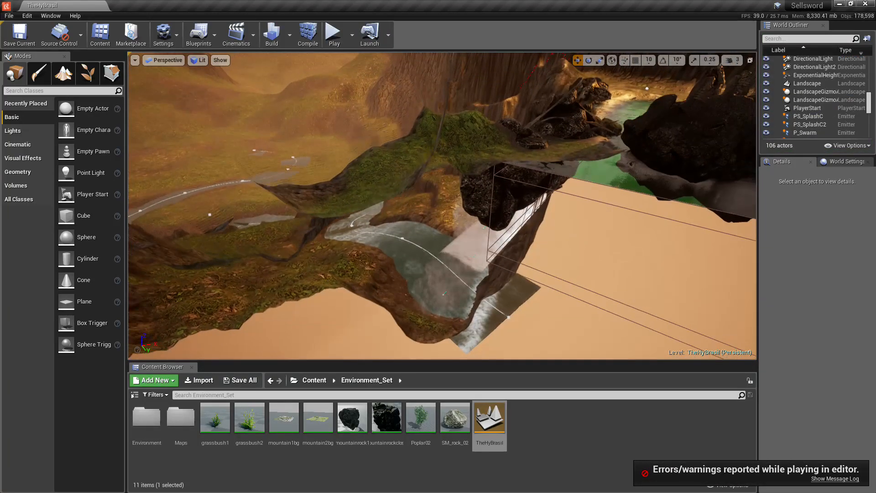
Step: Select the foliage rock at the foot of the cliff with the foliage Select tool, rotate it, and delete it
{"action": "key", "text": "a"}
{"action": "mouse_move", "coordinate": [442, 205]}
{"action": "right_mouse_down"}
{"action": "mouse_move", "coordinate": [502, 206]}
{"action": "mouse_move", "coordinate": [393, 189]}
{"action": "mouse_move", "coordinate": [299, 196]}
{"action": "mouse_move", "coordinate": [433, 217]}
{"action": "right_mouse_up"}
{"action": "key", "text": "w"}
{"action": "key", "text": "w"}
{"action": "key", "text": "w"}
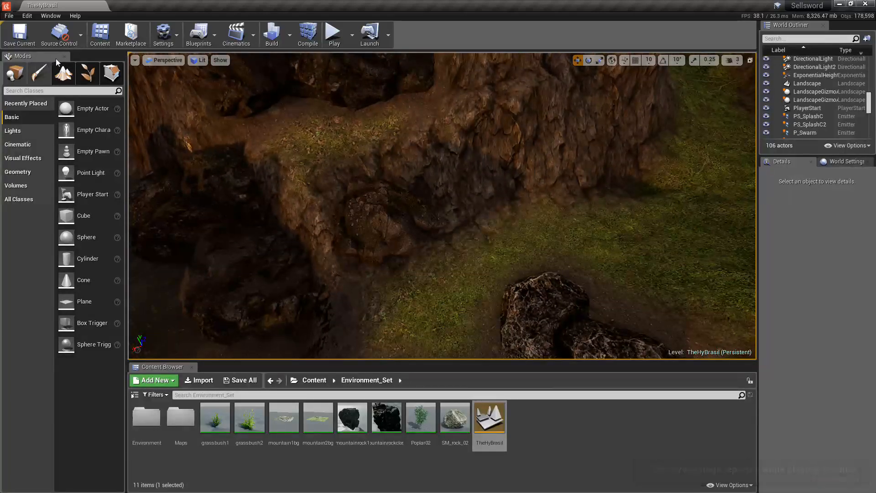
{"action": "left_click", "coordinate": [63, 73]}
{"action": "left_click", "coordinate": [88, 73]}
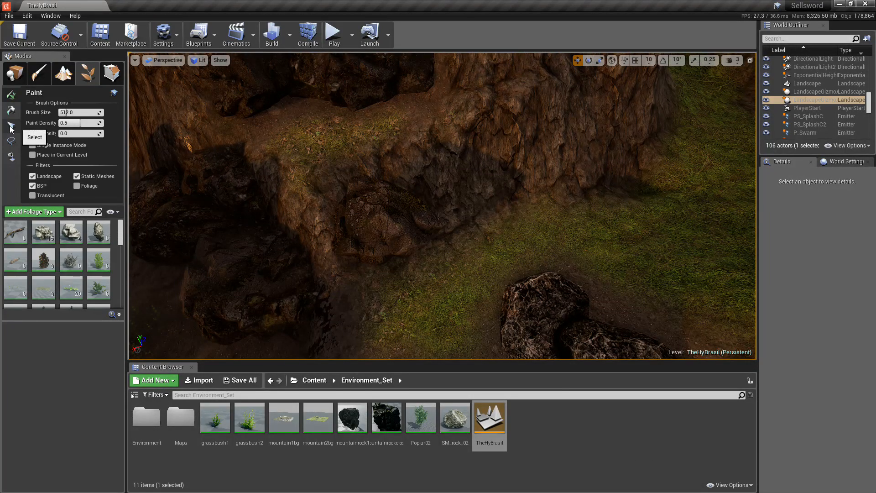
{"action": "left_click", "coordinate": [11, 126]}
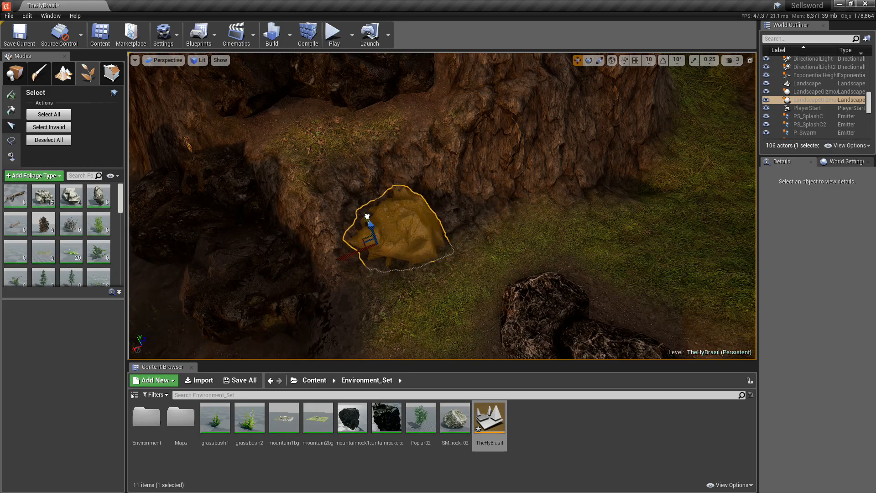
{"action": "key", "text": "e"}
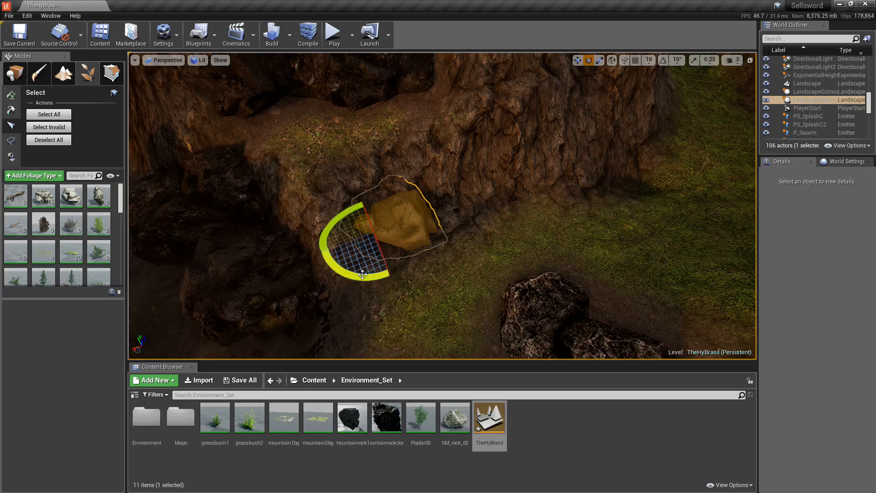
{"action": "left_click_drag", "start_coordinate": [362, 274], "coordinate": [321, 261]}
{"action": "key", "text": "Delete"}
Step: Show the root Content folder and select the bigrock3 foliage type near the gap in the cliff
{"action": "mouse_move", "coordinate": [414, 249]}
{"action": "right_mouse_down"}
{"action": "mouse_move", "coordinate": [449, 220]}
{"action": "mouse_move", "coordinate": [503, 214]}
{"action": "mouse_move", "coordinate": [511, 167]}
{"action": "mouse_move", "coordinate": [413, 249]}
{"action": "right_mouse_up"}
{"action": "key", "text": "w"}
{"action": "left_click", "coordinate": [315, 381]}
{"action": "right_click_drag", "start_coordinate": [344, 349], "coordinate": [345, 350]}
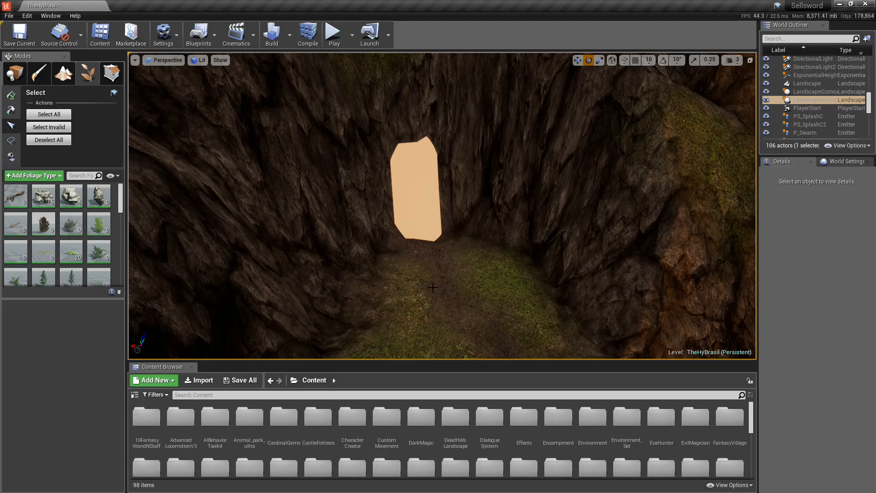
{"action": "right_click_drag", "start_coordinate": [427, 291], "coordinate": [427, 290]}
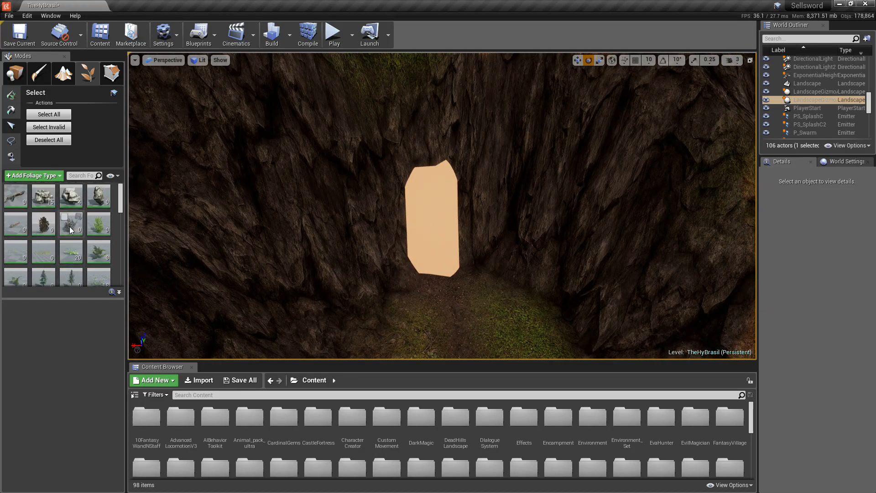
{"action": "left_click", "coordinate": [92, 196]}
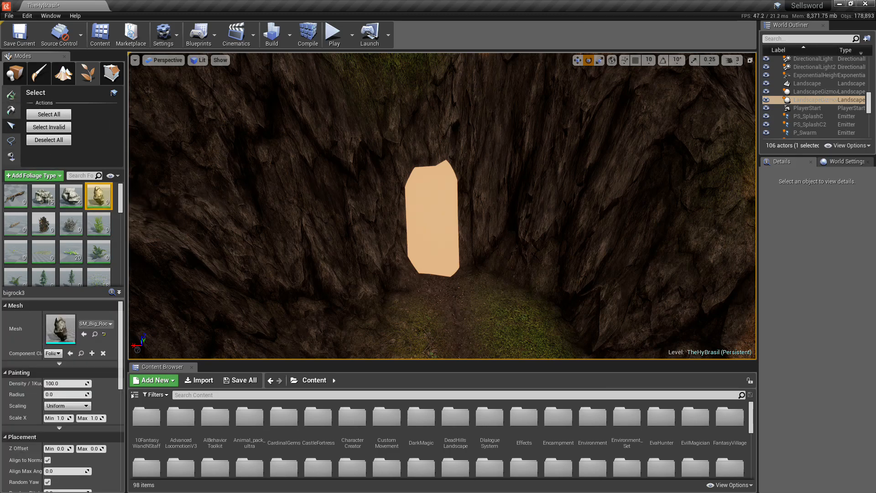
Step: Return to Place mode and save the modified TheHyBrasil level
{"action": "right_click_drag", "start_coordinate": [297, 196], "coordinate": [234, 273]}
{"action": "left_click", "coordinate": [39, 73]}
{"action": "left_click", "coordinate": [14, 73]}
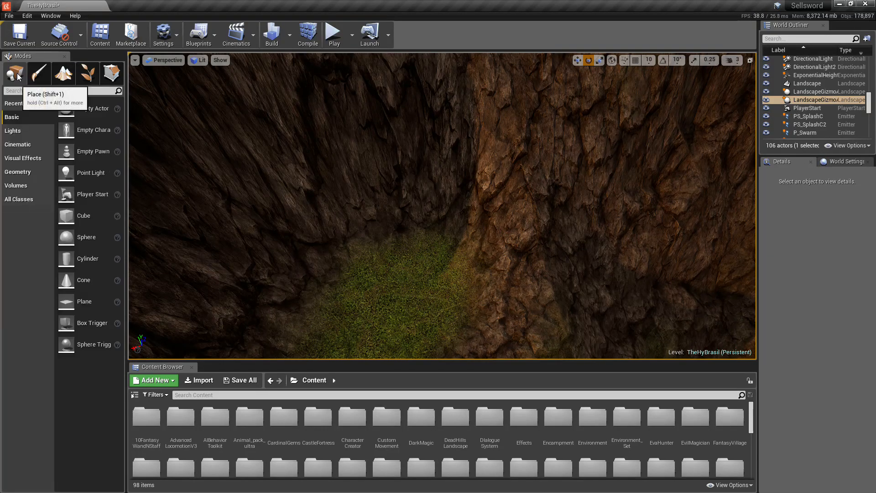
{"action": "left_click", "coordinate": [240, 380]}
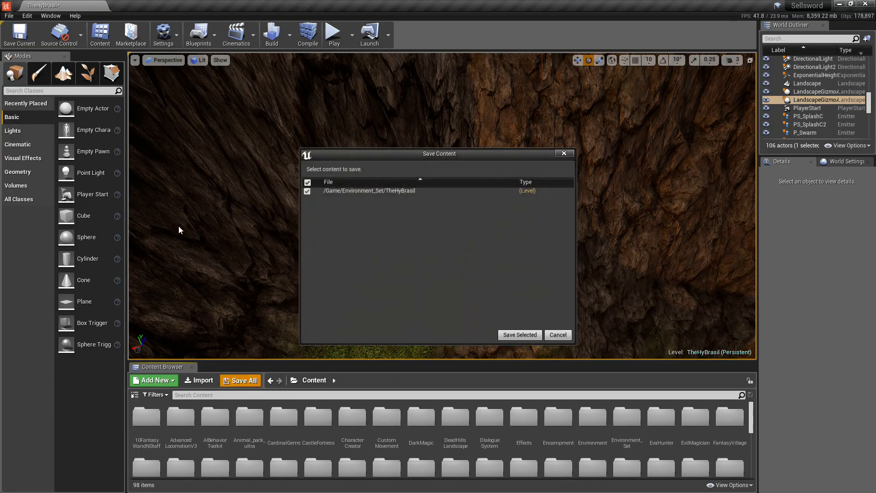
{"action": "left_click", "coordinate": [520, 335]}
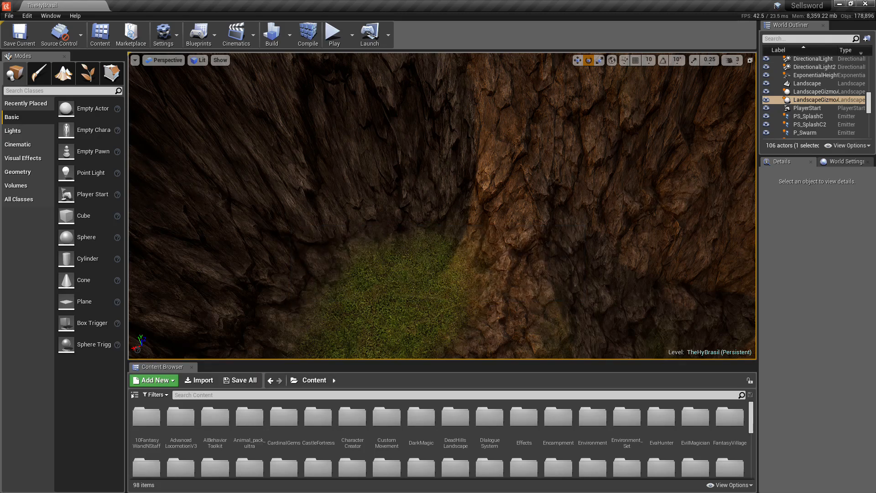
Step: Face the gap in the cliff wall and choose the bigrock3 type for the foliage Paint tool
{"action": "mouse_move", "coordinate": [442, 206]}
{"action": "right_mouse_down"}
{"action": "mouse_move", "coordinate": [439, 137]}
{"action": "mouse_move", "coordinate": [395, 94]}
{"action": "mouse_move", "coordinate": [393, 130]}
{"action": "mouse_move", "coordinate": [404, 155]}
{"action": "mouse_move", "coordinate": [405, 125]}
{"action": "mouse_move", "coordinate": [438, 205]}
{"action": "right_mouse_up"}
{"action": "key", "text": "w"}
{"action": "key", "text": "w"}
{"action": "key", "text": "s"}
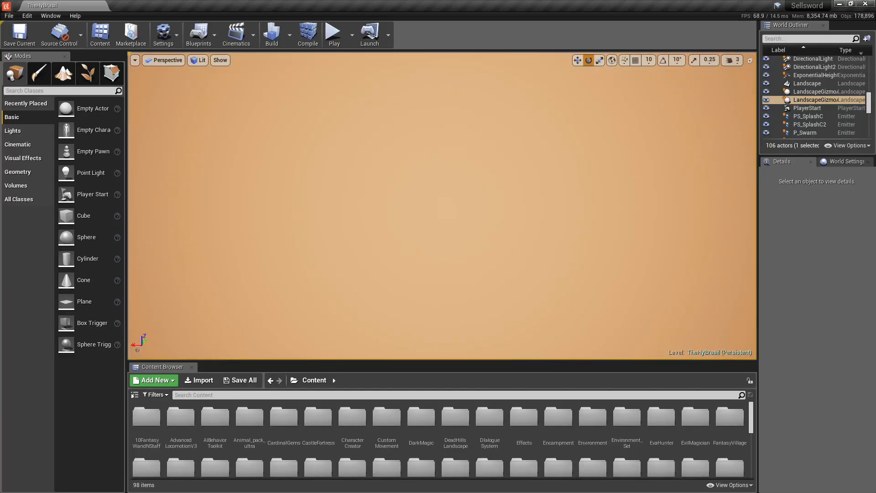
{"action": "right_click_drag", "start_coordinate": [495, 281], "coordinate": [456, 281]}
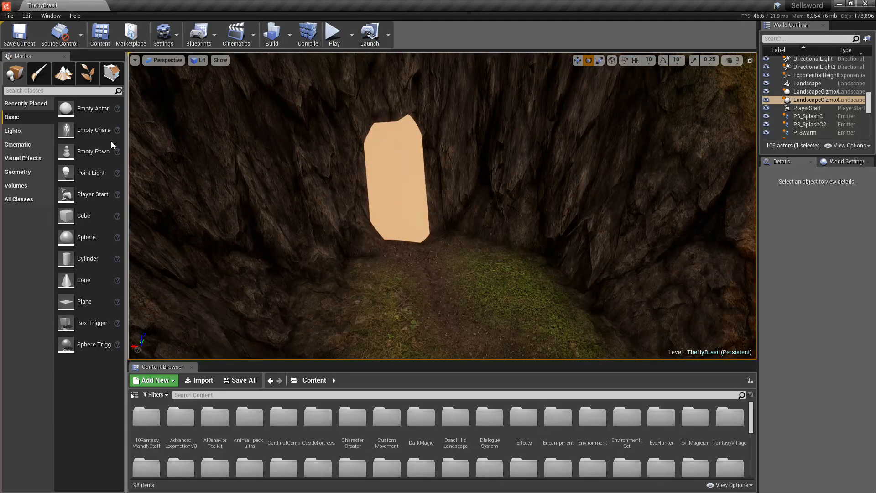
{"action": "left_click", "coordinate": [88, 80]}
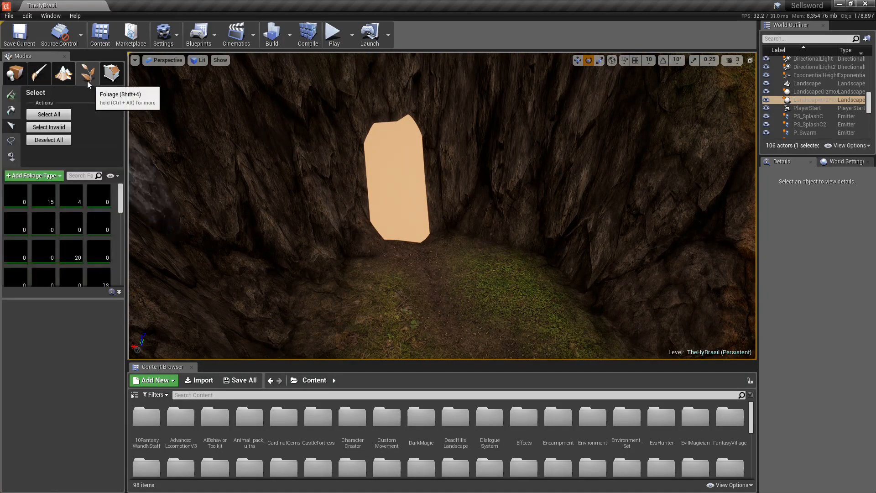
{"action": "left_click", "coordinate": [13, 110]}
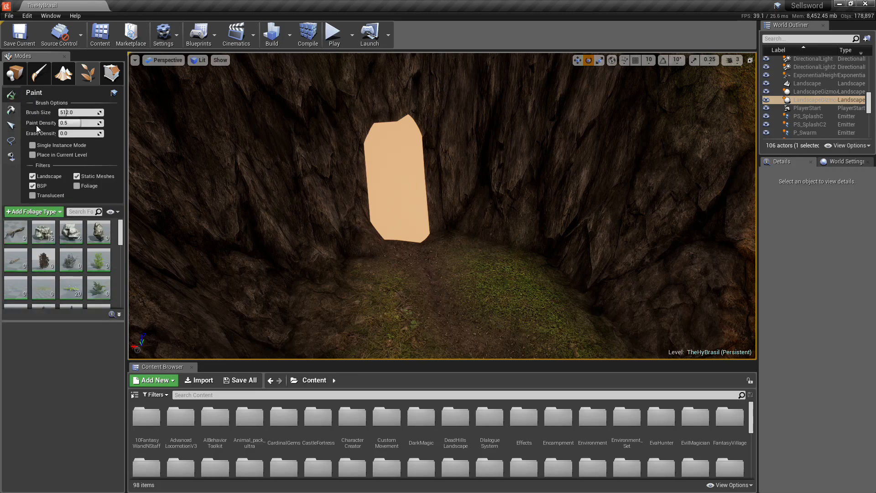
{"action": "left_click", "coordinate": [98, 234]}
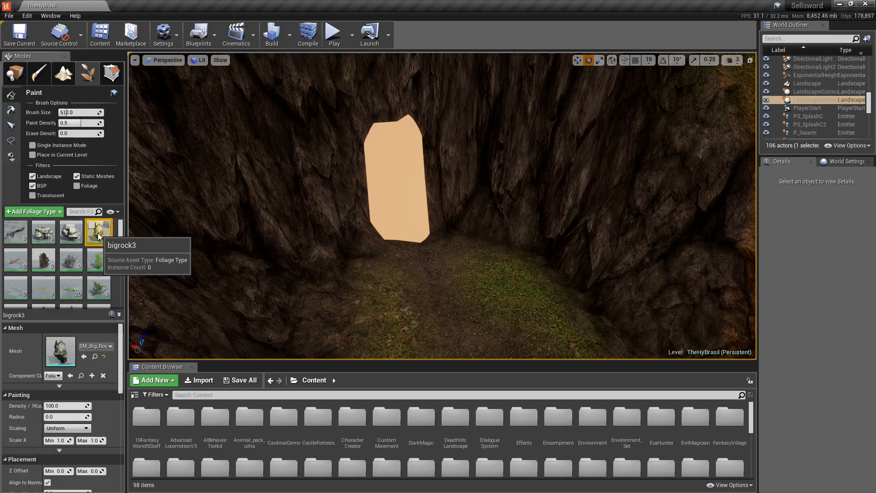
Step: Activate bigrock3, enable Single Instance Mode, and place one rock in front of the gap in the cliff
{"action": "left_click", "coordinate": [97, 234], "text": "ctrl"}
{"action": "left_click", "coordinate": [97, 234], "text": "ctrl"}
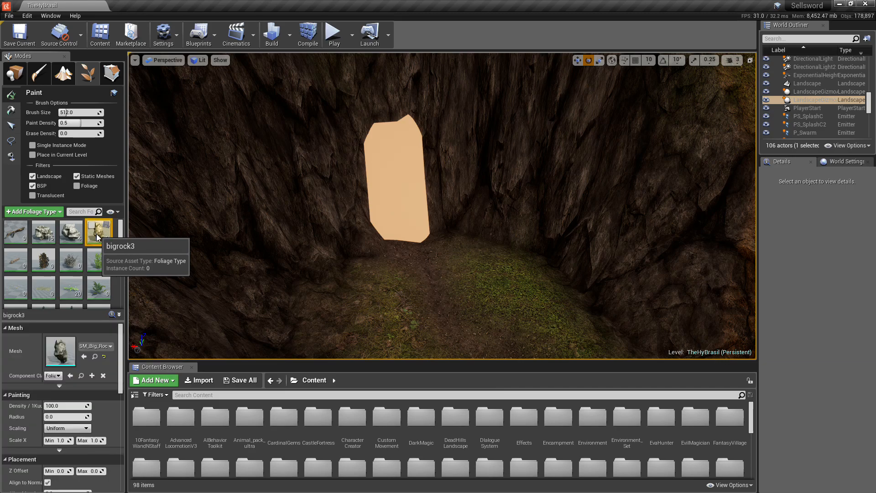
{"action": "key", "text": "ctrl+a"}
{"action": "left_click", "coordinate": [93, 226]}
{"action": "left_click", "coordinate": [93, 226]}
{"action": "left_click", "coordinate": [96, 232]}
{"action": "left_click", "coordinate": [94, 226]}
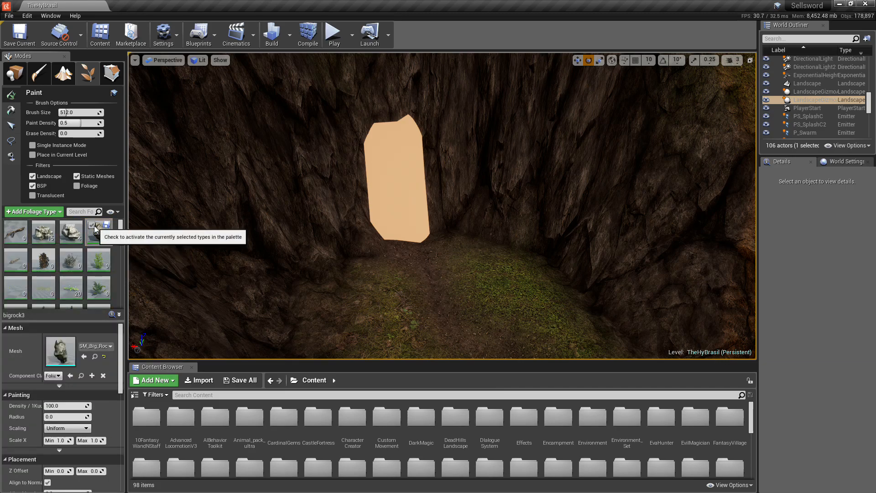
{"action": "left_click", "coordinate": [32, 145]}
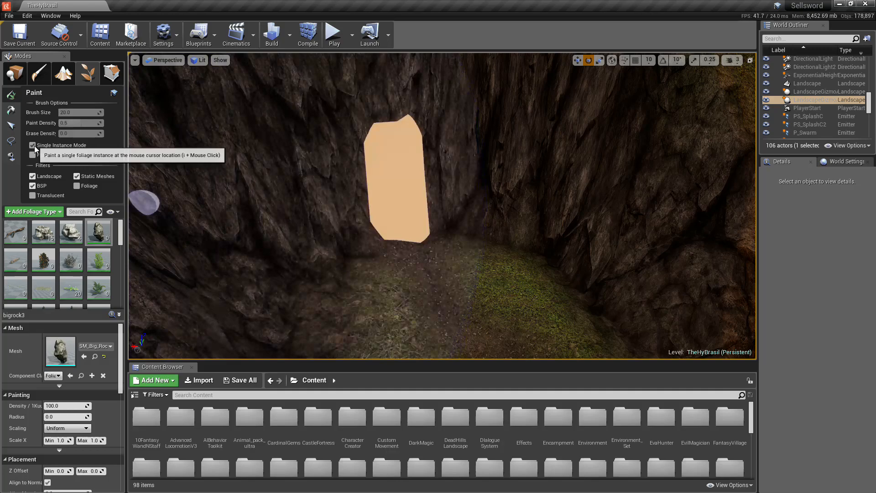
{"action": "left_click", "coordinate": [401, 304]}
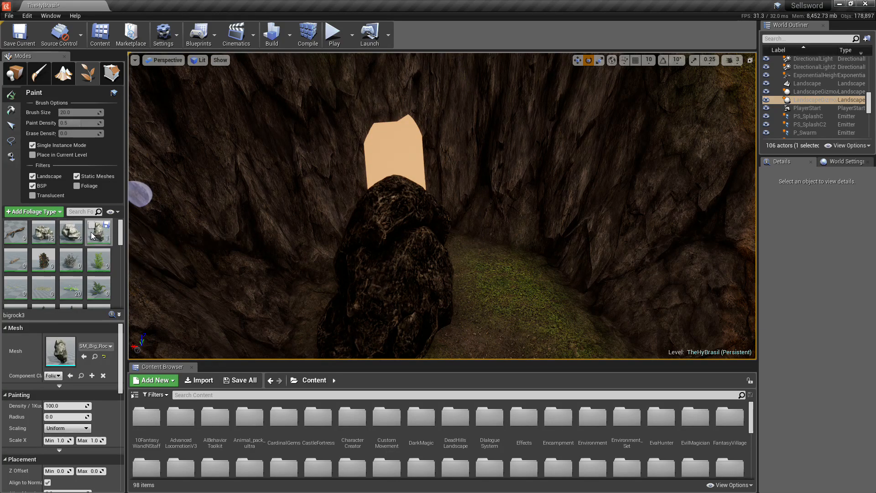
Step: Try to place a single black mountain rock on the ground beside the bigrock3 rock
{"action": "scroll", "coordinate": [95, 242], "scroll_direction": "down", "scroll_amount": 2}
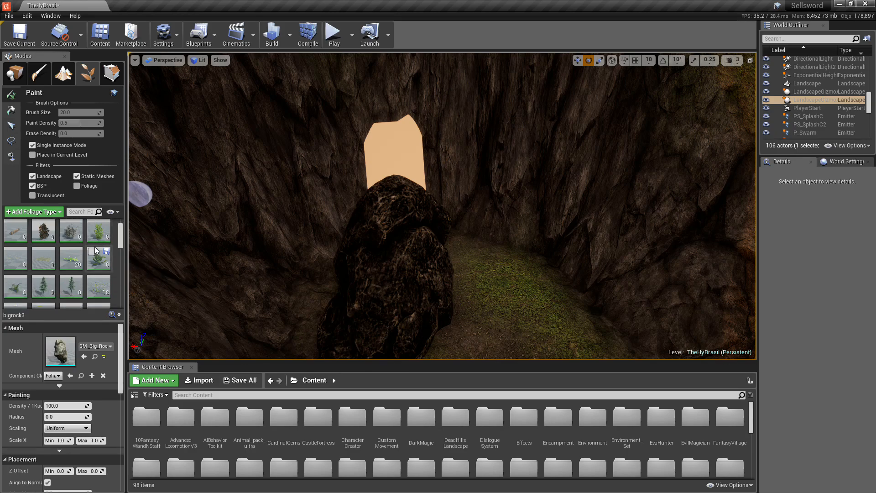
{"action": "scroll", "coordinate": [96, 255], "scroll_direction": "down", "scroll_amount": 4}
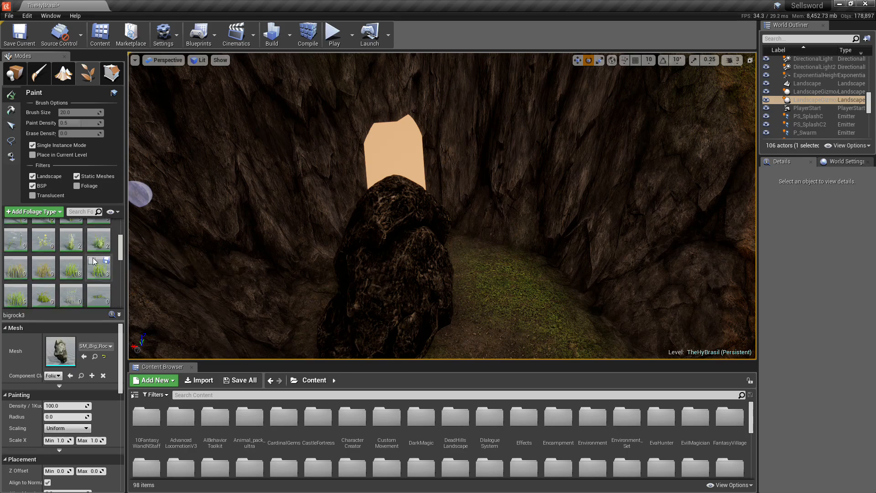
{"action": "scroll", "coordinate": [94, 261], "scroll_direction": "down", "scroll_amount": 3}
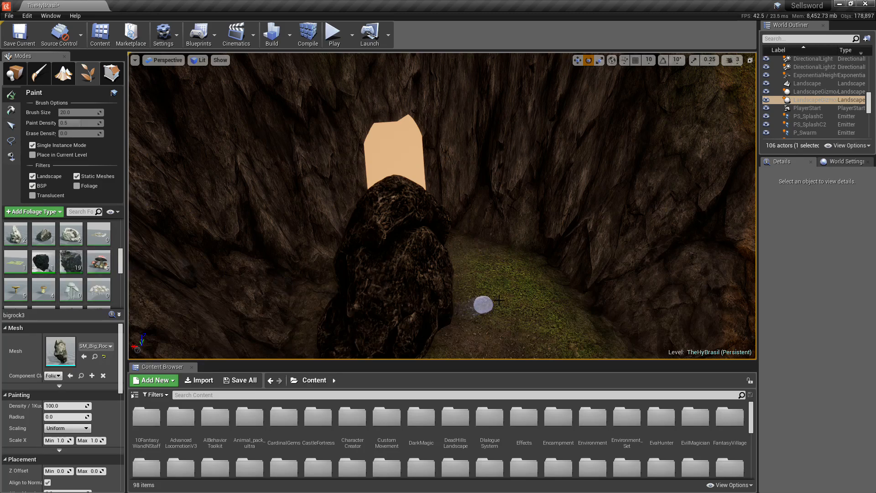
{"action": "left_click", "coordinate": [479, 304]}
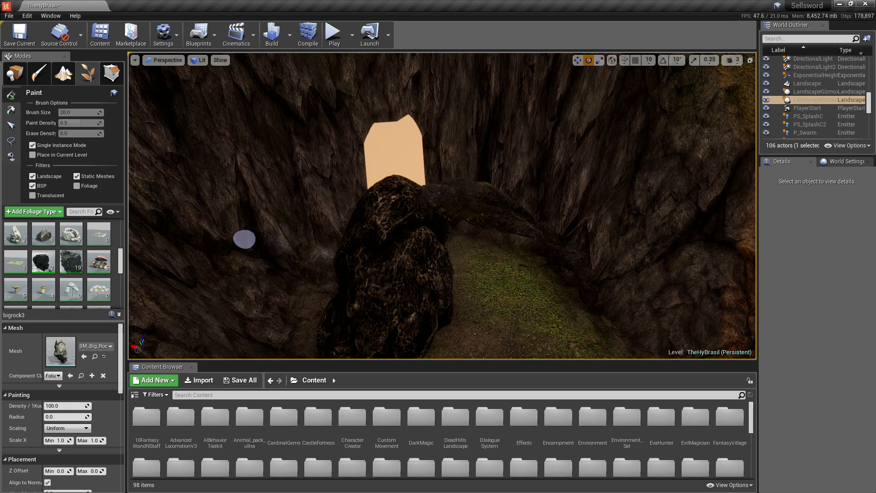
Step: Place a single instance of the other black mountain rock type beside the bigrock3 rock in Single Instance Mode
{"action": "left_click", "coordinate": [32, 145]}
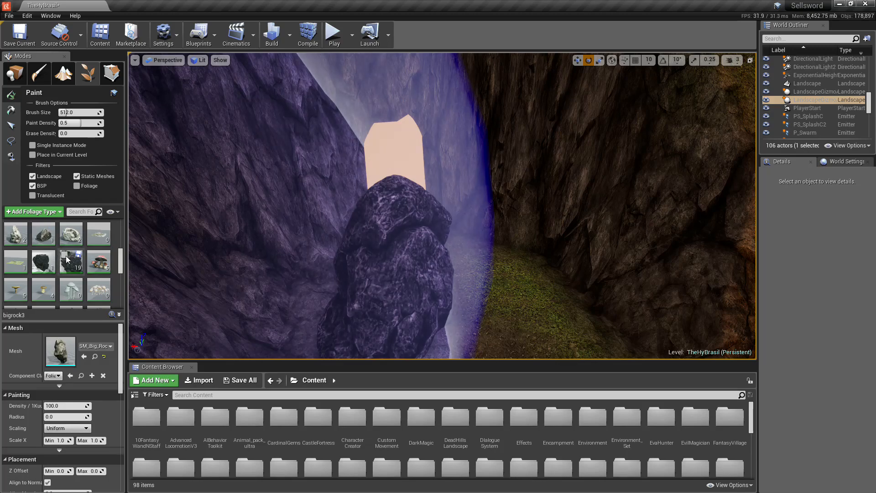
{"action": "left_click", "coordinate": [33, 145]}
{"action": "left_click", "coordinate": [489, 288]}
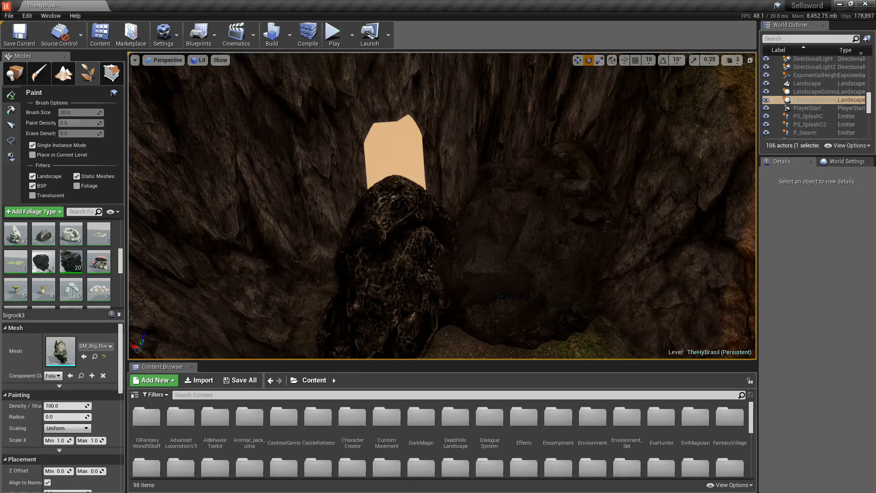
{"action": "key", "text": "alt+Tab"}
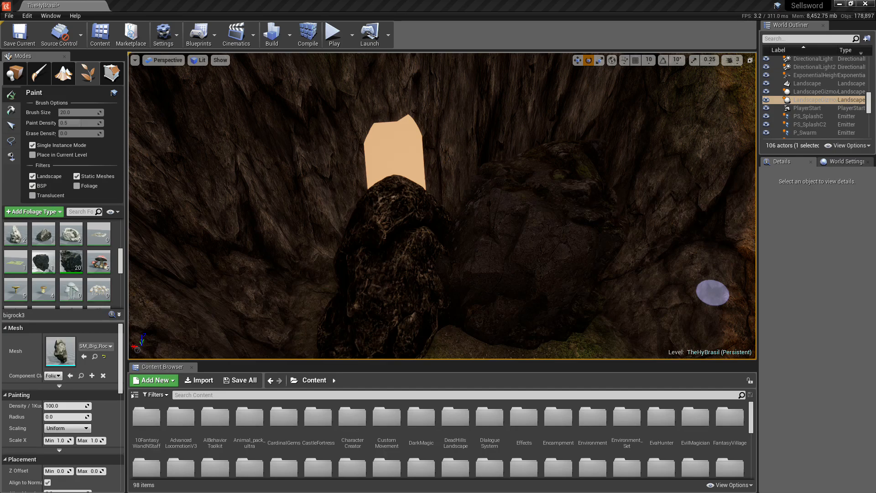
{"action": "key", "text": "alt+Tab"}
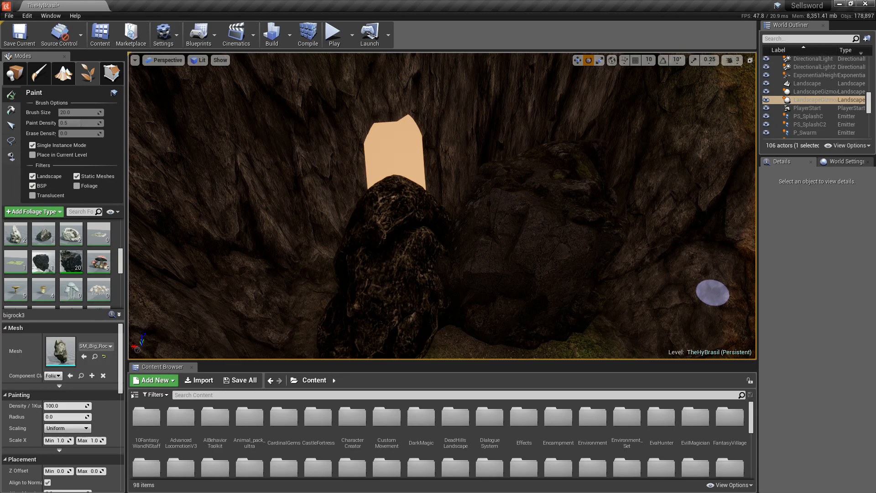
Step: Select the rockCaveFloor foliage type and place one instance on the grass at the foot of the two rocks
{"action": "right_click_drag", "start_coordinate": [703, 194], "coordinate": [696, 223]}
{"action": "key", "text": "w"}
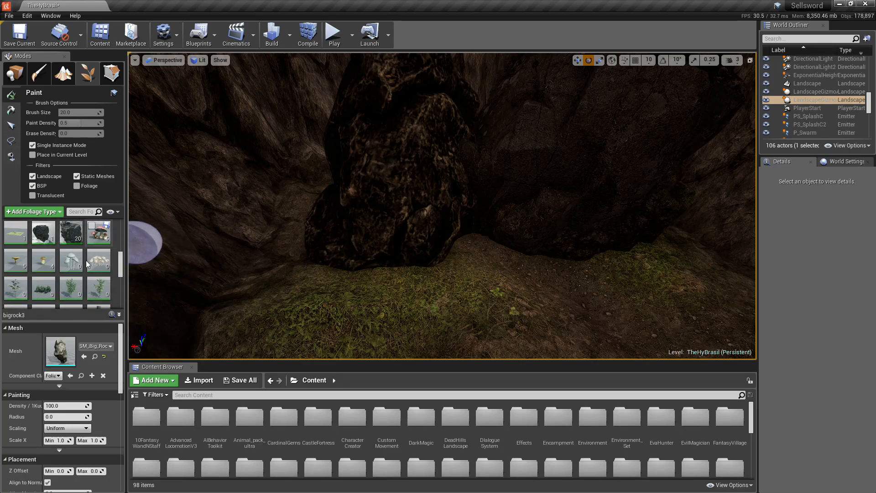
{"action": "scroll", "coordinate": [86, 261], "scroll_direction": "down", "scroll_amount": 2}
{"action": "scroll", "coordinate": [86, 262], "scroll_direction": "down", "scroll_amount": 3}
{"action": "left_click", "coordinate": [71, 240]}
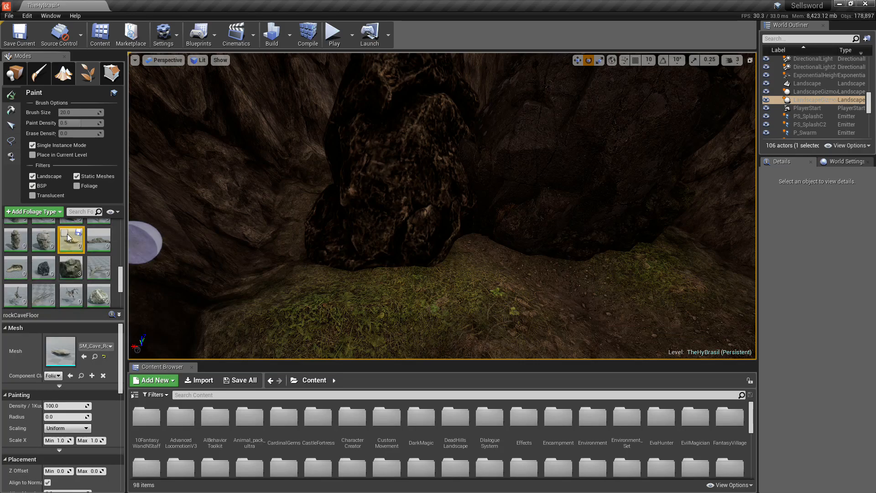
{"action": "left_click", "coordinate": [456, 281]}
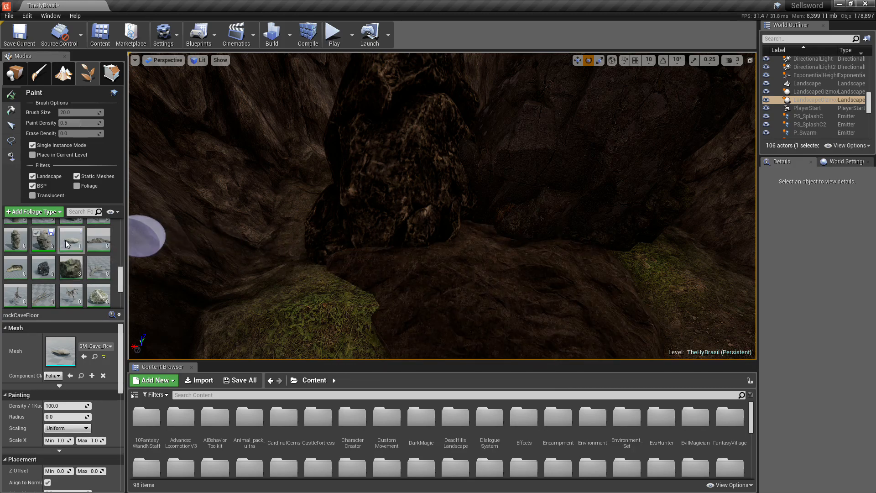
Step: Place more large brown rocks on the mossy ground in front of the gap in Single Instance Mode
{"action": "left_click", "coordinate": [270, 287]}
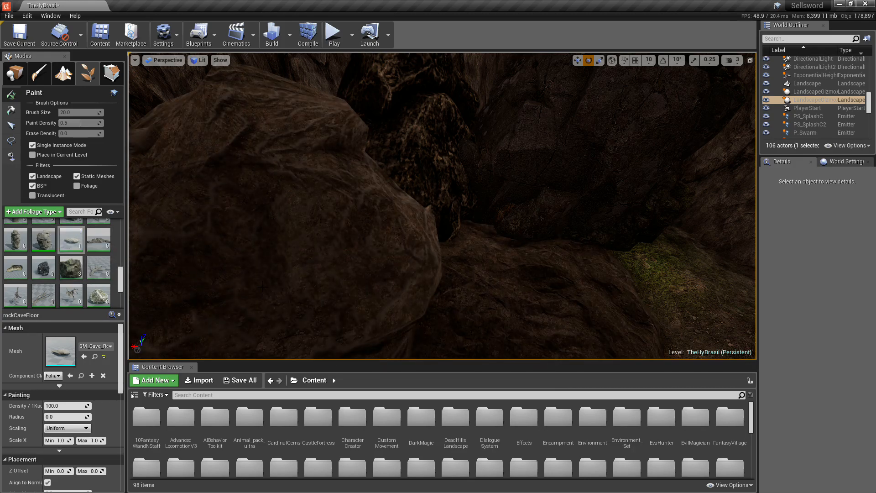
{"action": "left_click", "coordinate": [9, 233]}
{"action": "right_click_drag", "start_coordinate": [488, 258], "coordinate": [548, 257]}
{"action": "left_click", "coordinate": [488, 258]}
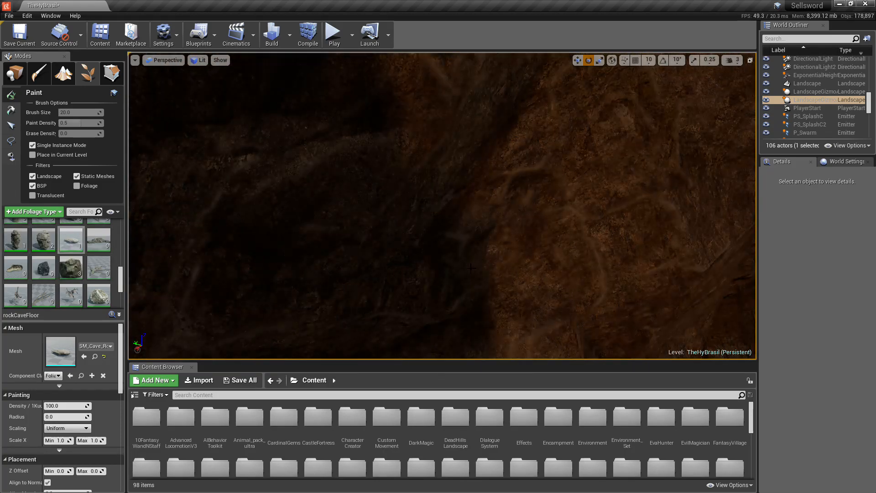
Step: Switch to the foliage Select tool and activate all foliage types in the palette
{"action": "scroll", "coordinate": [85, 262], "scroll_direction": "down", "scroll_amount": 4}
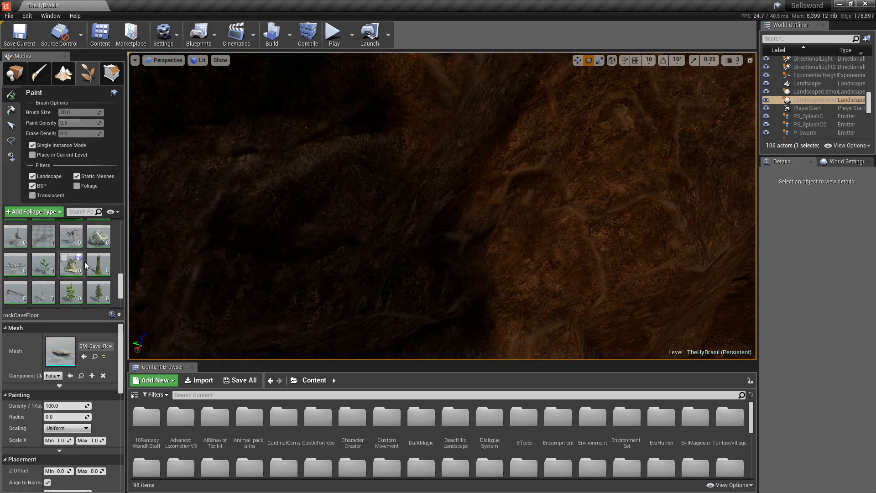
{"action": "left_click", "coordinate": [11, 125]}
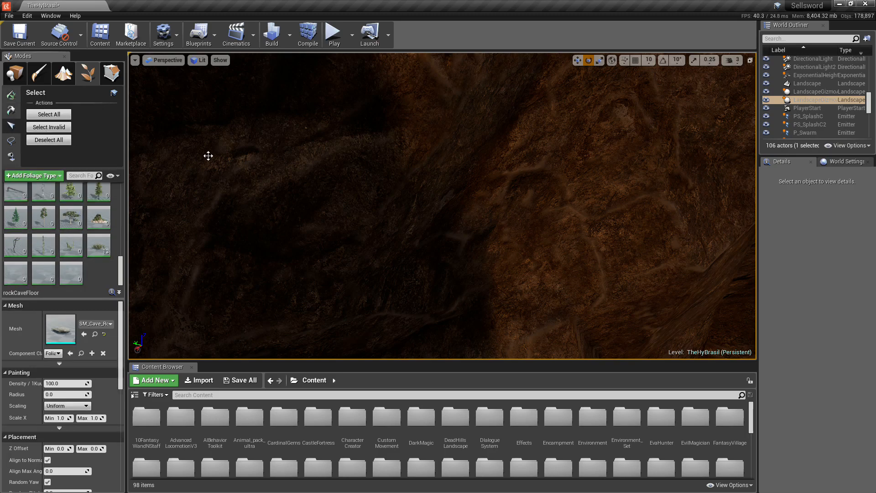
{"action": "key", "text": "ctrl+a"}
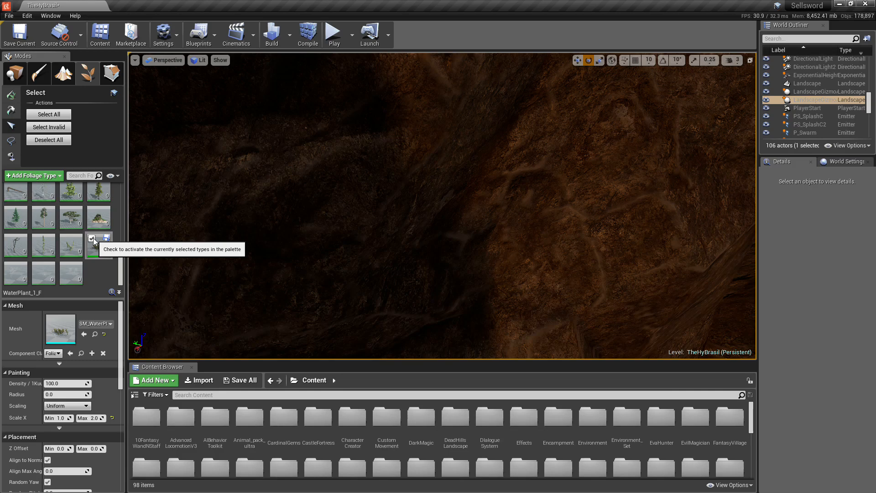
{"action": "scroll", "coordinate": [275, 244], "scroll_direction": "down", "scroll_amount": 10}
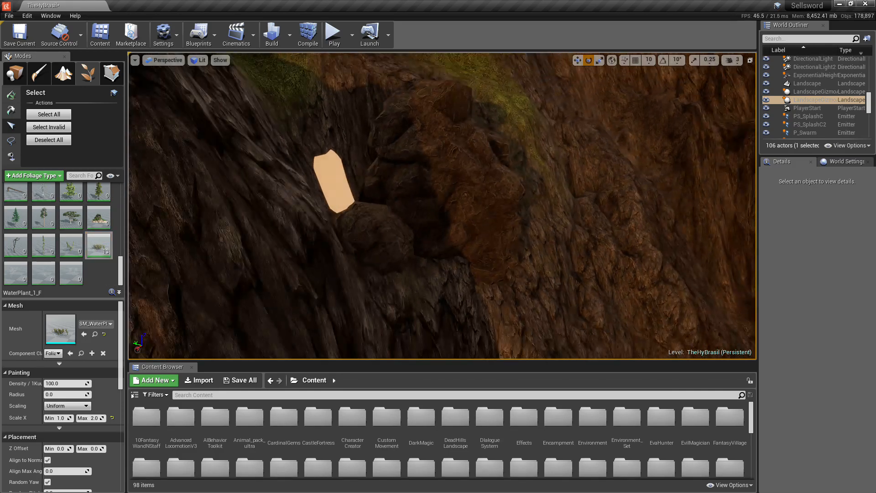
Step: Select the largest brown rock in front of the gap, nudge it, and delete it
{"action": "left_click", "coordinate": [479, 197]}
{"action": "key", "text": "r"}
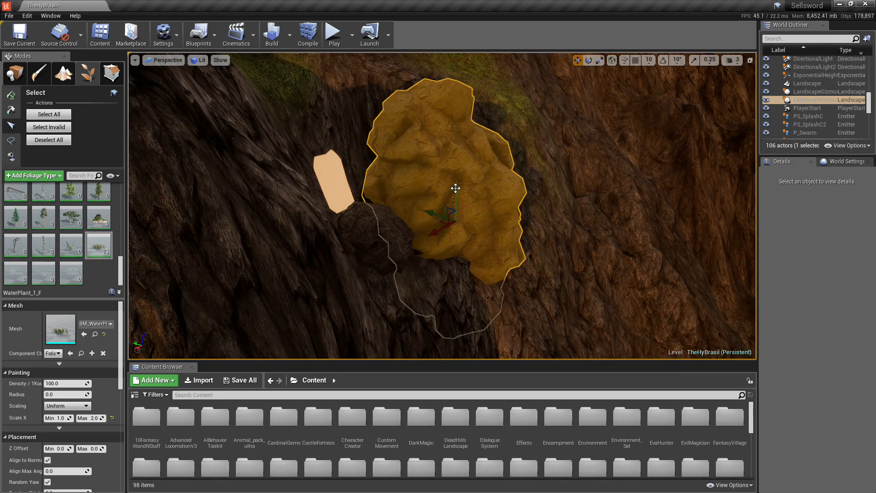
{"action": "mouse_move", "coordinate": [456, 188]}
{"action": "left_mouse_down"}
{"action": "mouse_move", "coordinate": [453, 115]}
{"action": "mouse_move", "coordinate": [452, 209]}
{"action": "mouse_move", "coordinate": [454, 181]}
{"action": "left_mouse_up"}
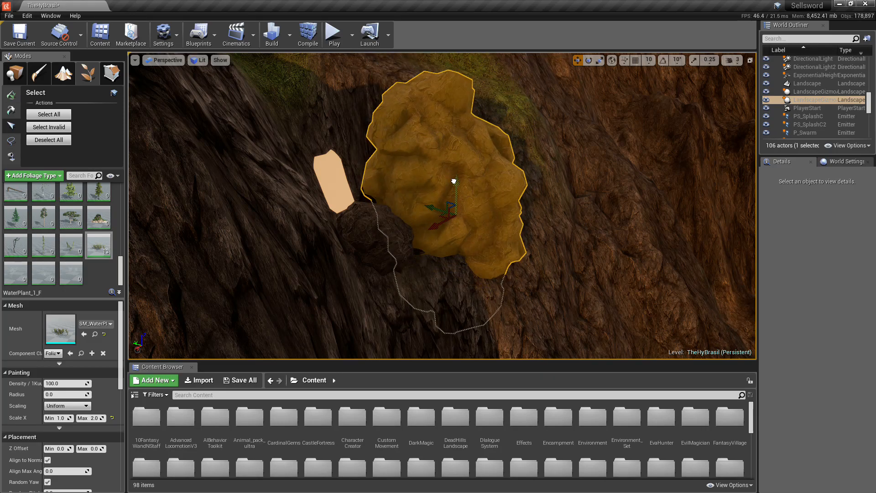
{"action": "key", "text": "Delete"}
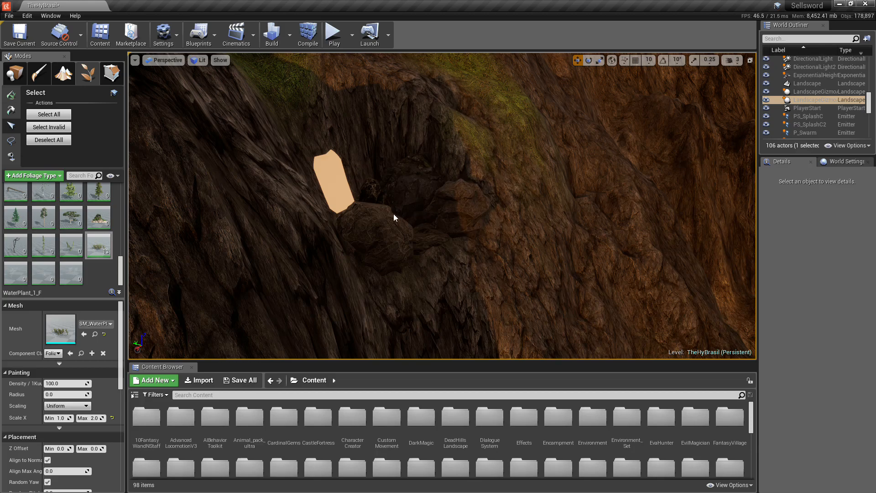
Step: Move the black mountain rock against the cliff wall beside the gap and push the round brown rock back into the opening
{"action": "left_click", "coordinate": [376, 227]}
{"action": "key", "text": "w"}
{"action": "mouse_move", "coordinate": [462, 223]}
{"action": "right_mouse_down"}
{"action": "mouse_move", "coordinate": [384, 224]}
{"action": "mouse_move", "coordinate": [446, 251]}
{"action": "mouse_move", "coordinate": [443, 263]}
{"action": "mouse_move", "coordinate": [473, 219]}
{"action": "mouse_move", "coordinate": [463, 221]}
{"action": "right_mouse_up"}
{"action": "key", "text": "s"}
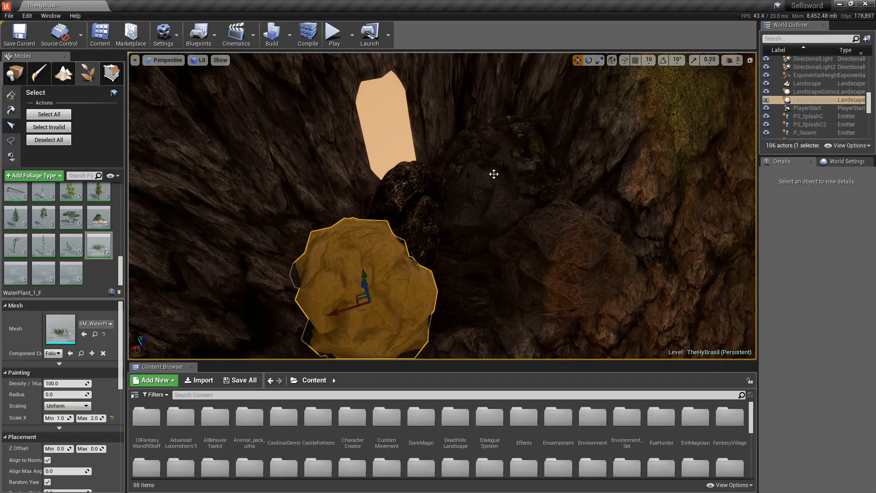
{"action": "left_click", "coordinate": [416, 187]}
{"action": "left_click_drag", "start_coordinate": [399, 217], "coordinate": [328, 177]}
{"action": "left_click", "coordinate": [382, 192]}
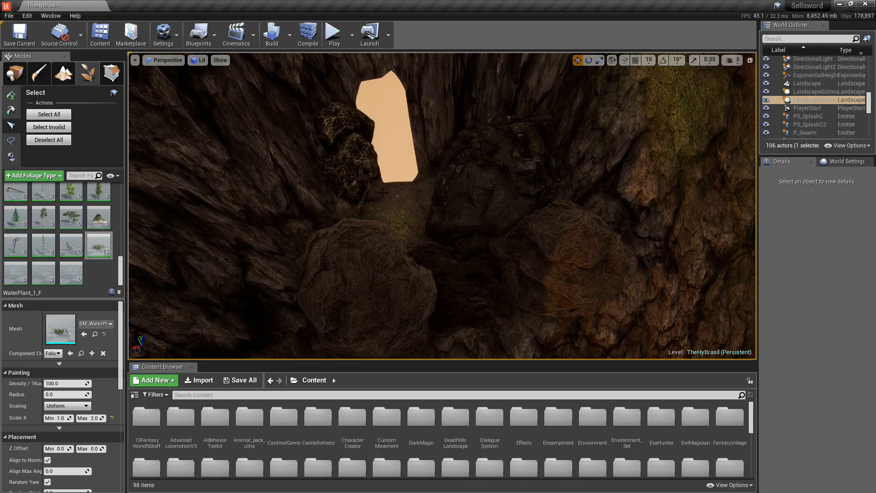
{"action": "left_click", "coordinate": [371, 249]}
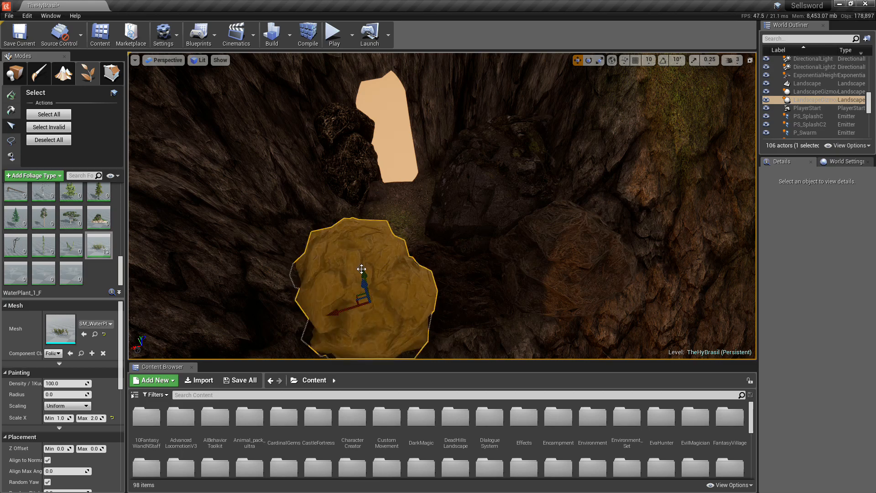
{"action": "left_click_drag", "start_coordinate": [362, 270], "coordinate": [484, 169]}
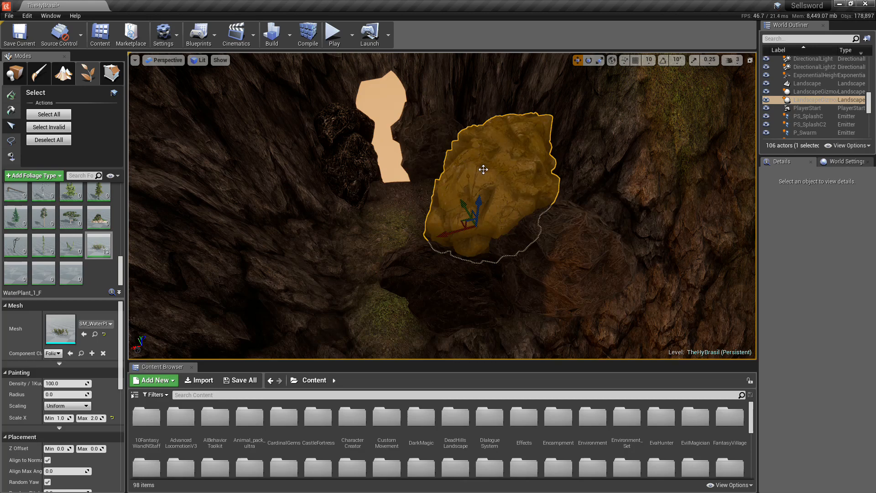
Step: Move and rotate the dark rock so it covers the upper part of the opening
{"action": "left_click_drag", "start_coordinate": [464, 205], "coordinate": [382, 149]}
{"action": "key", "text": "e"}
{"action": "left_click_drag", "start_coordinate": [410, 191], "coordinate": [406, 195]}
{"action": "key", "text": "w"}
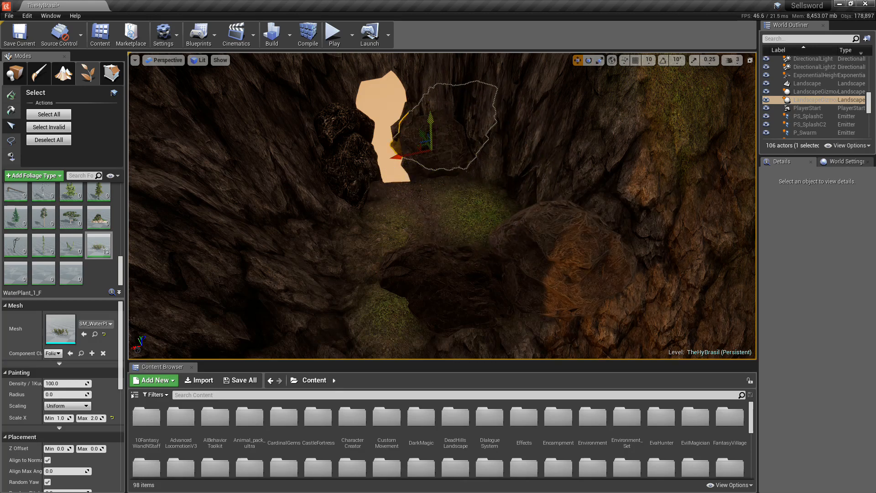
{"action": "left_click_drag", "start_coordinate": [429, 147], "coordinate": [343, 107]}
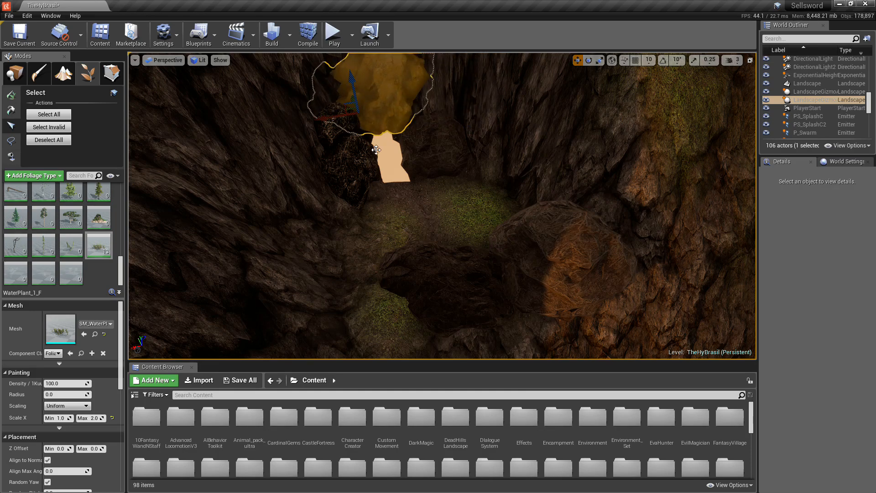
Step: Shift the cave floor rock along the ground in front of the opening
{"action": "right_click_drag", "start_coordinate": [454, 186], "coordinate": [436, 214]}
{"action": "left_click", "coordinate": [459, 194]}
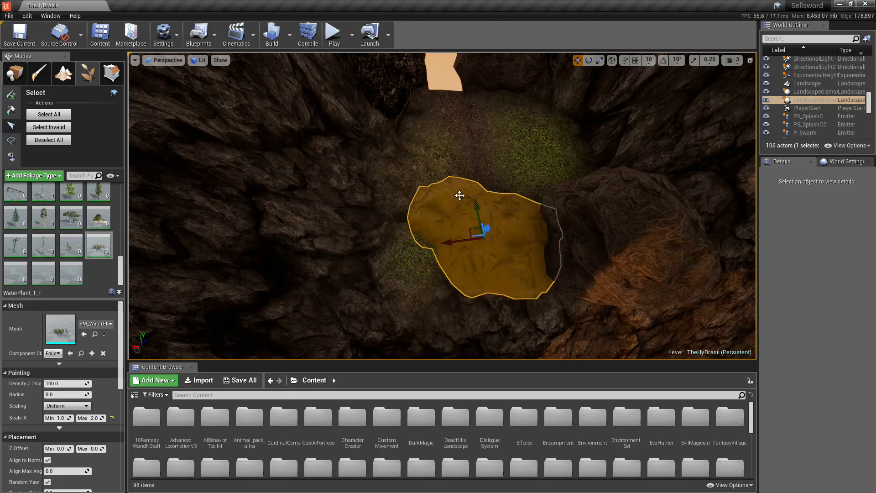
{"action": "left_click_drag", "start_coordinate": [472, 204], "coordinate": [505, 244]}
Step: Adjust the scale of the black mountain rock beside the opening and move it across the gap
{"action": "right_click_drag", "start_coordinate": [502, 201], "coordinate": [507, 146]}
{"action": "key", "text": "w"}
{"action": "key", "text": "w"}
{"action": "right_click_drag", "start_coordinate": [488, 192], "coordinate": [452, 189]}
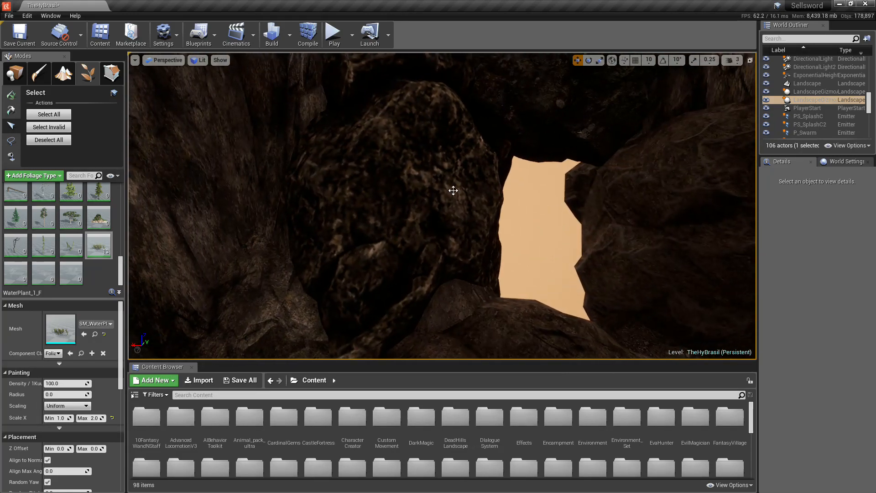
{"action": "left_click", "coordinate": [428, 190]}
{"action": "left_click_drag", "start_coordinate": [399, 259], "coordinate": [396, 263]}
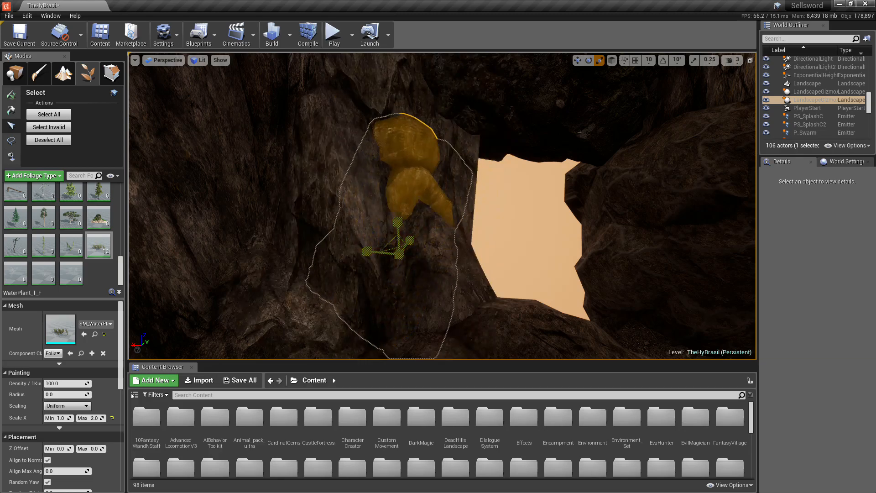
{"action": "key", "text": "w"}
{"action": "left_click", "coordinate": [628, 217]}
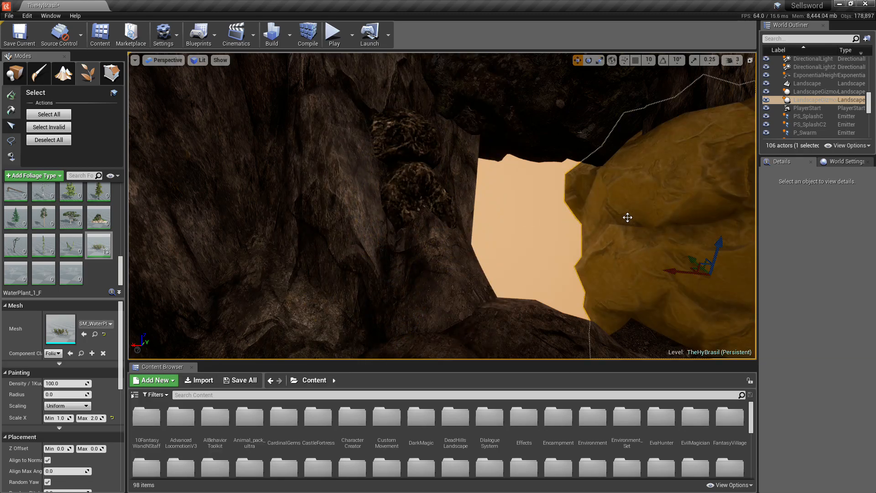
{"action": "left_click", "coordinate": [428, 189]}
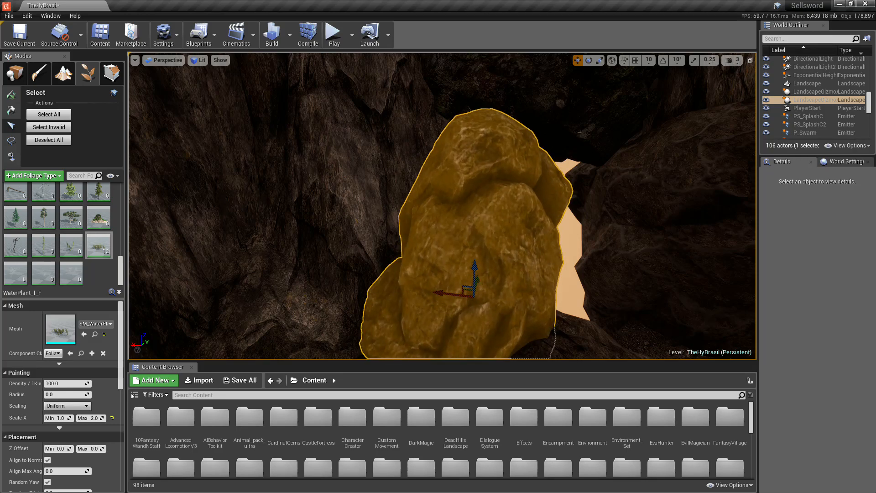
Step: Reposition the black mountain rock in the opening, raising it and shifting it sideways
{"action": "key", "text": "w"}
{"action": "right_click_drag", "start_coordinate": [555, 257], "coordinate": [553, 216]}
{"action": "key", "text": "s"}
{"action": "key", "text": "w"}
{"action": "left_click", "coordinate": [434, 233]}
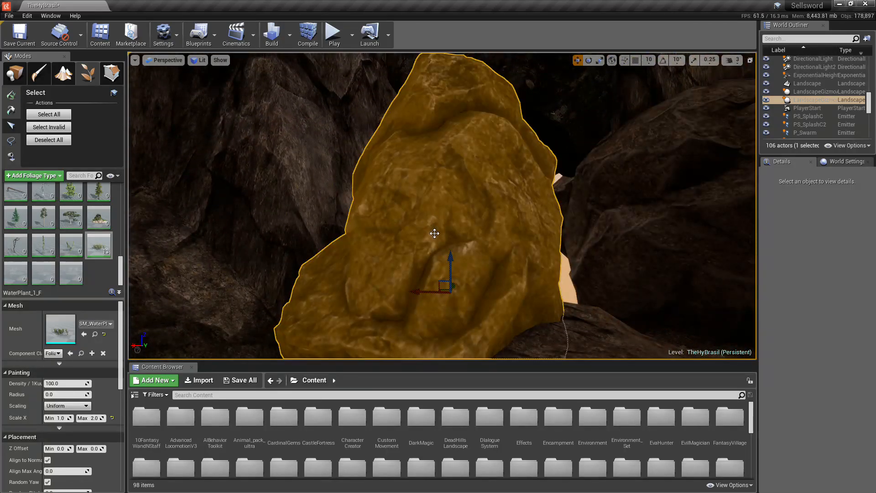
{"action": "left_click_drag", "start_coordinate": [438, 233], "coordinate": [437, 201]}
{"action": "right_click_drag", "start_coordinate": [438, 200], "coordinate": [446, 217]}
{"action": "left_click_drag", "start_coordinate": [450, 242], "coordinate": [475, 218]}
Step: Move the large brown rock deeper into the opening and set the cave floor rock across its base
{"action": "left_click", "coordinate": [479, 211]}
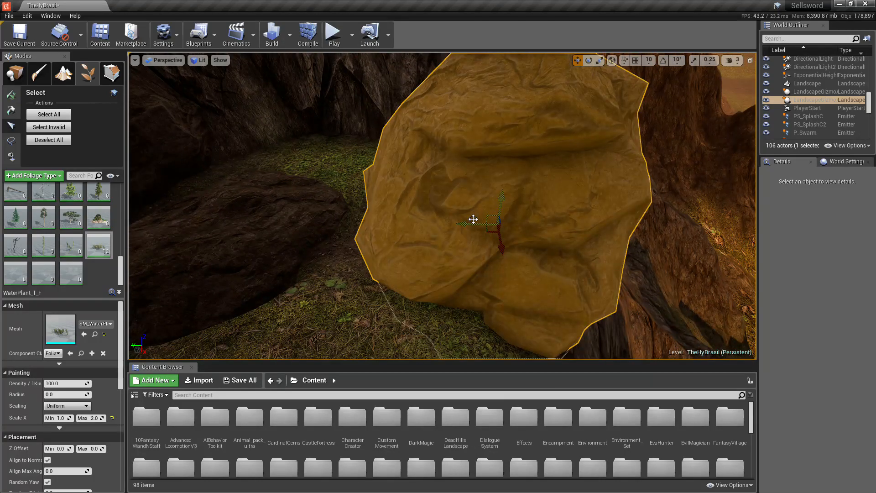
{"action": "right_click_drag", "start_coordinate": [474, 219], "coordinate": [539, 227]}
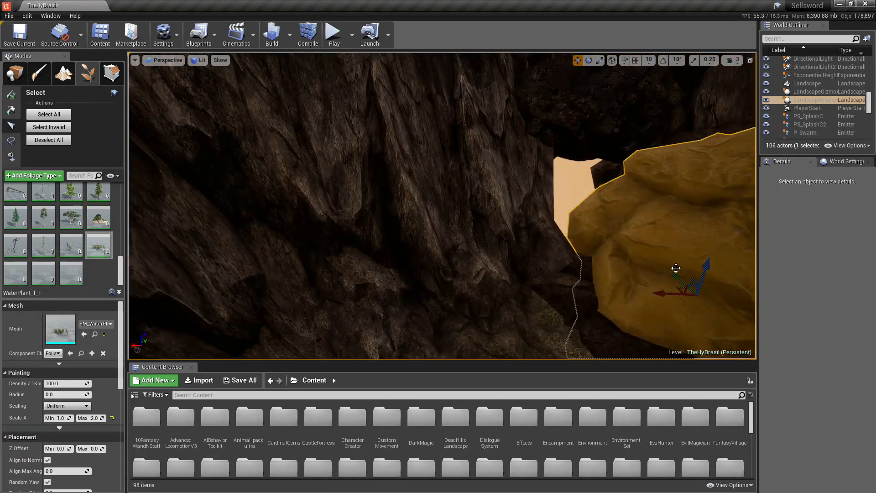
{"action": "left_click_drag", "start_coordinate": [676, 274], "coordinate": [482, 161]}
{"action": "right_click_drag", "start_coordinate": [481, 161], "coordinate": [532, 182]}
{"action": "left_click", "coordinate": [480, 256]}
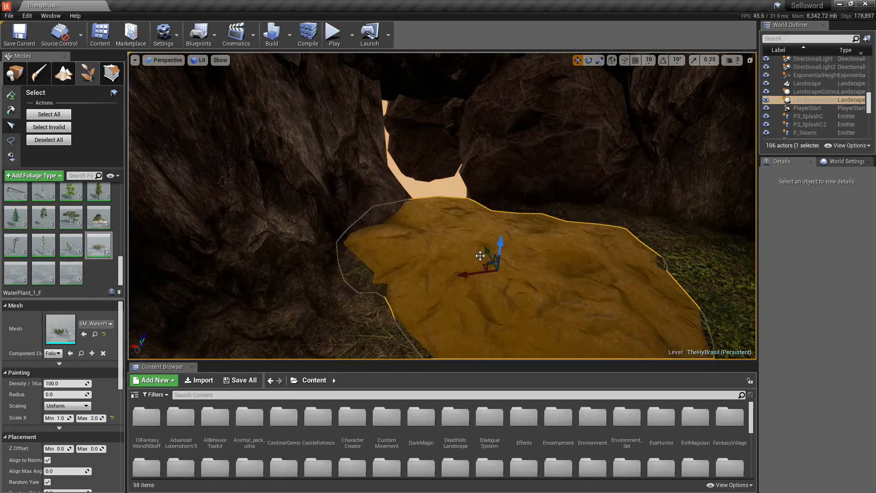
{"action": "left_click_drag", "start_coordinate": [481, 256], "coordinate": [421, 163]}
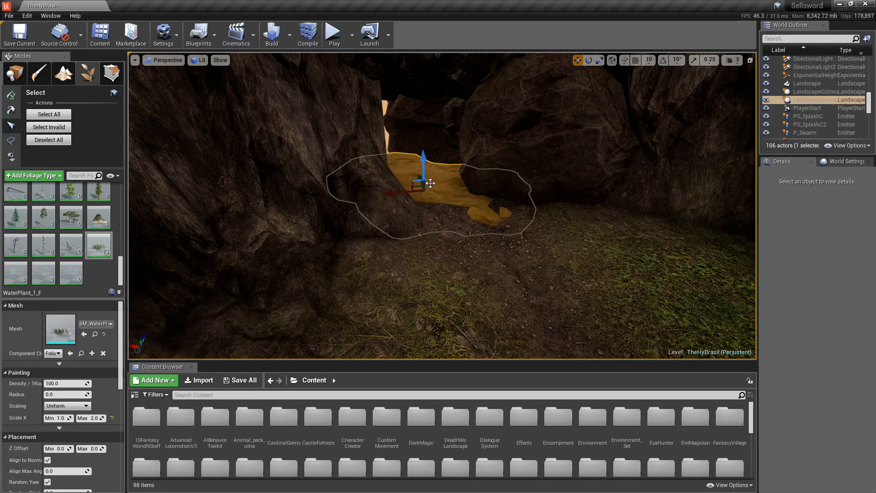
Step: Slide the large brown rock behind the cliff wall at the side of the opening
{"action": "left_click", "coordinate": [558, 158]}
{"action": "right_click_drag", "start_coordinate": [558, 158], "coordinate": [557, 121]}
{"action": "left_click_drag", "start_coordinate": [532, 255], "coordinate": [500, 230]}
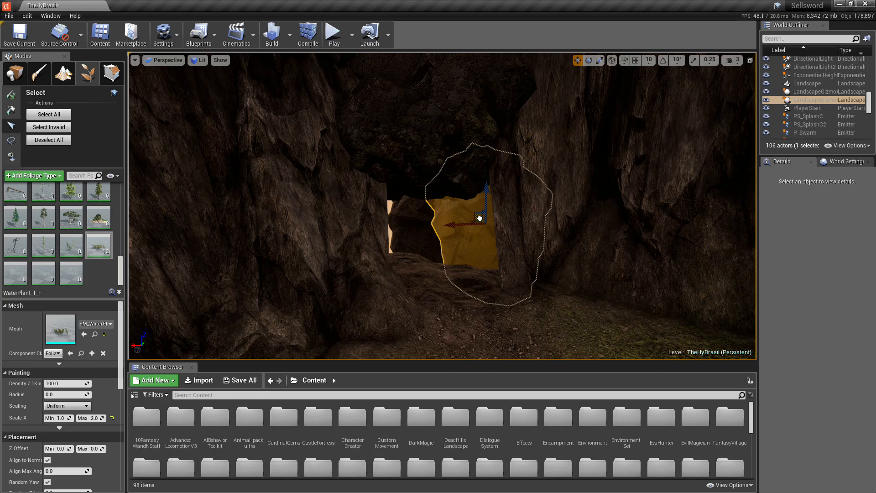
Step: Focus on the large brown rock and shift it along the outside of the cliff
{"action": "key", "text": "f"}
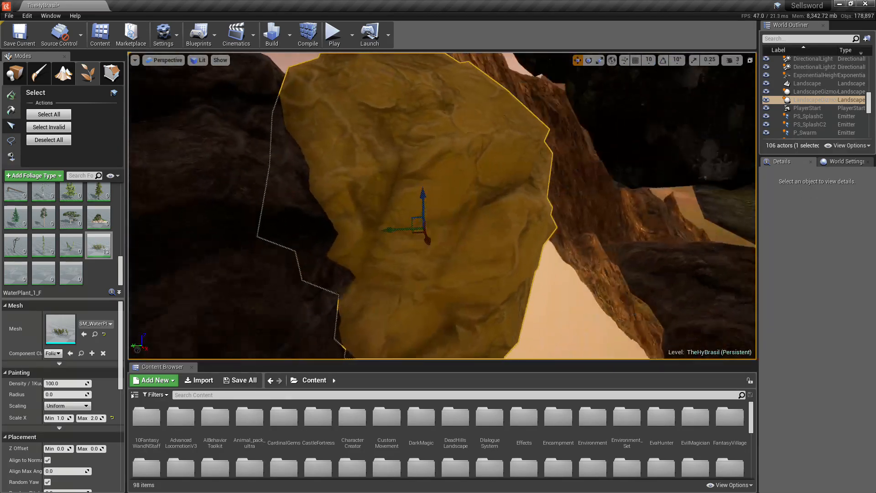
{"action": "right_click_drag", "start_coordinate": [443, 206], "coordinate": [579, 226]}
{"action": "right_click_drag", "start_coordinate": [414, 233], "coordinate": [449, 247]}
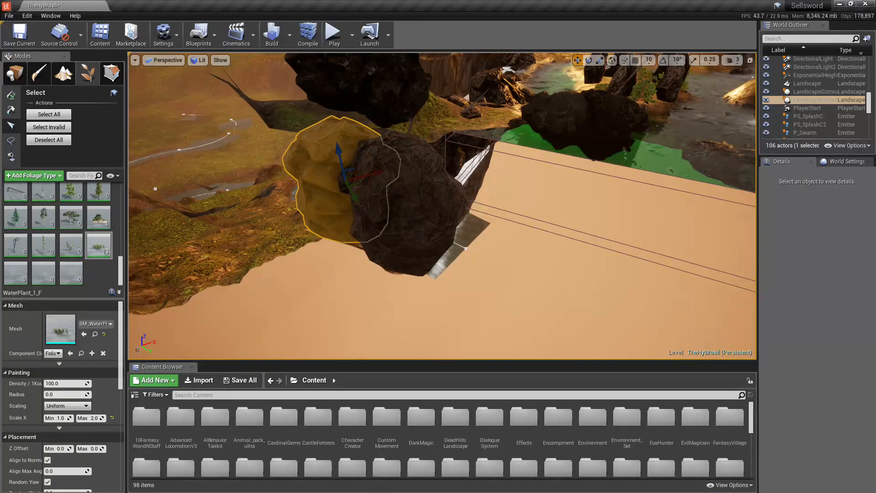
{"action": "left_click_drag", "start_coordinate": [350, 175], "coordinate": [260, 188], "text": "alt"}
Step: Select the dark craggy rock above the opening and adjust its position between the cliff walls
{"action": "right_click_drag", "start_coordinate": [260, 189], "coordinate": [338, 175]}
{"action": "key", "text": "w"}
{"action": "key", "text": "w"}
{"action": "key", "text": "s"}
{"action": "left_click", "coordinate": [431, 139]}
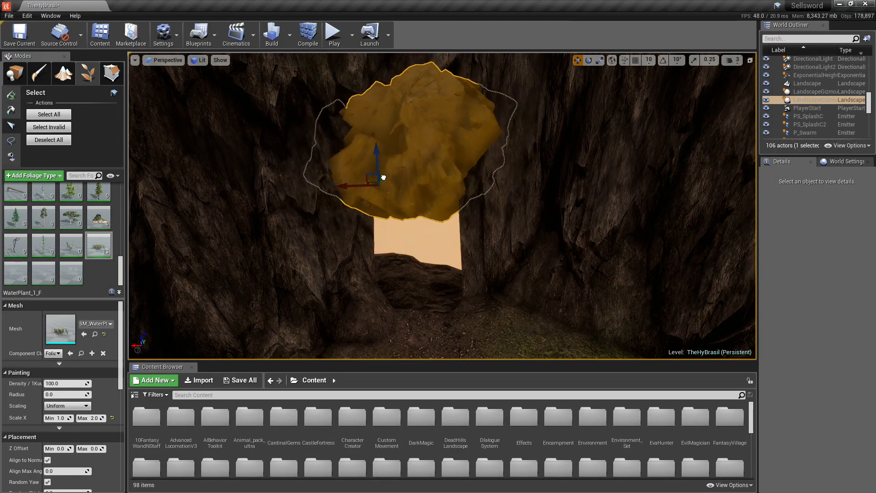
{"action": "left_click_drag", "start_coordinate": [391, 166], "coordinate": [373, 188]}
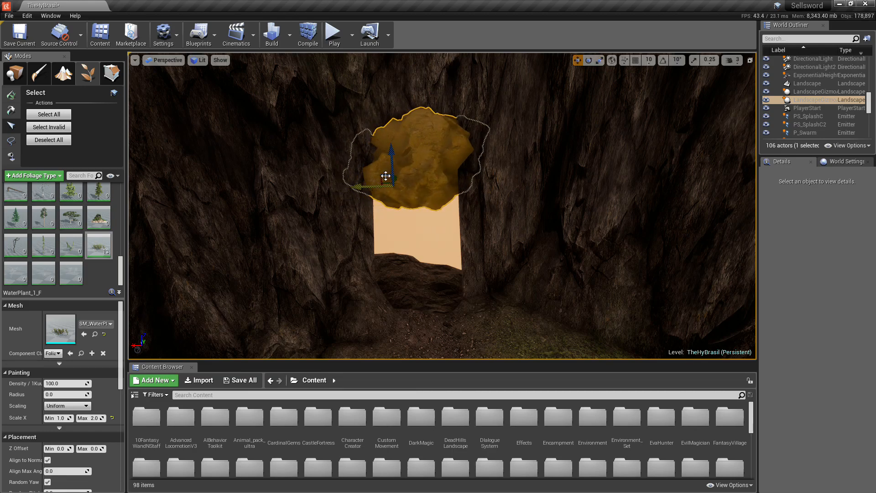
{"action": "left_click_drag", "start_coordinate": [393, 152], "coordinate": [364, 154]}
{"action": "left_click_drag", "start_coordinate": [405, 123], "coordinate": [372, 107]}
Step: Lower a craggy rock onto the left side of the opening and adjust its scale
{"action": "key", "text": "w"}
{"action": "left_click_drag", "start_coordinate": [366, 168], "coordinate": [356, 223]}
{"action": "left_click_drag", "start_coordinate": [363, 262], "coordinate": [356, 252]}
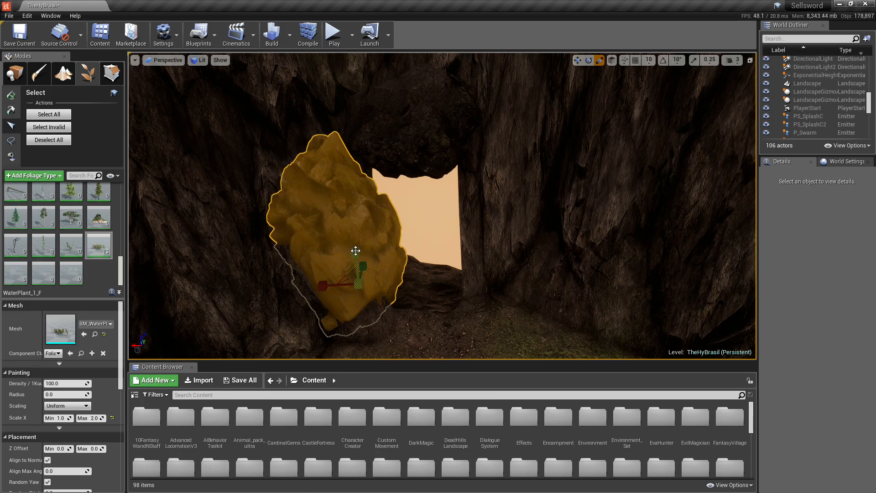
{"action": "left_click", "coordinate": [335, 274]}
{"action": "left_click", "coordinate": [320, 277]}
{"action": "key", "text": "w"}
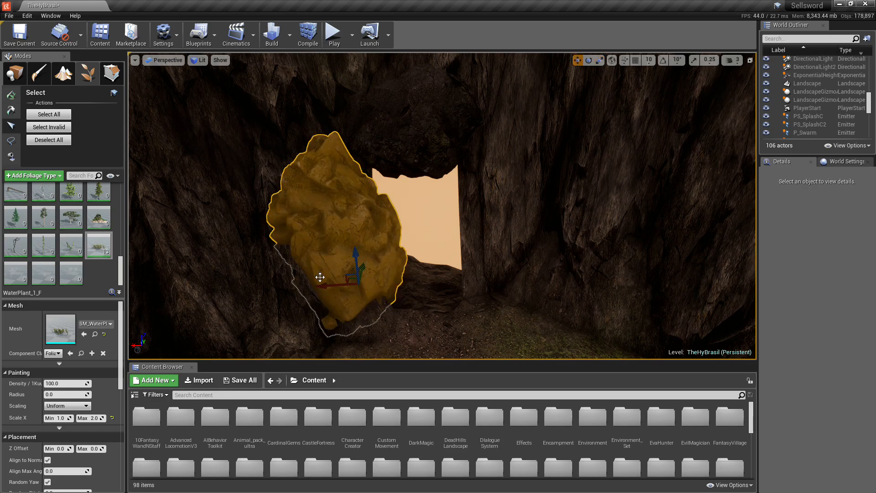
Step: Push the craggy rock back into the left edge of the opening, fine-tune it from outside the cliff, and deselect it
{"action": "left_click_drag", "start_coordinate": [328, 283], "coordinate": [345, 257]}
{"action": "left_click", "coordinate": [346, 276]}
{"action": "key", "text": "w"}
{"action": "left_click", "coordinate": [346, 272]}
{"action": "right_click_drag", "start_coordinate": [345, 258], "coordinate": [263, 254]}
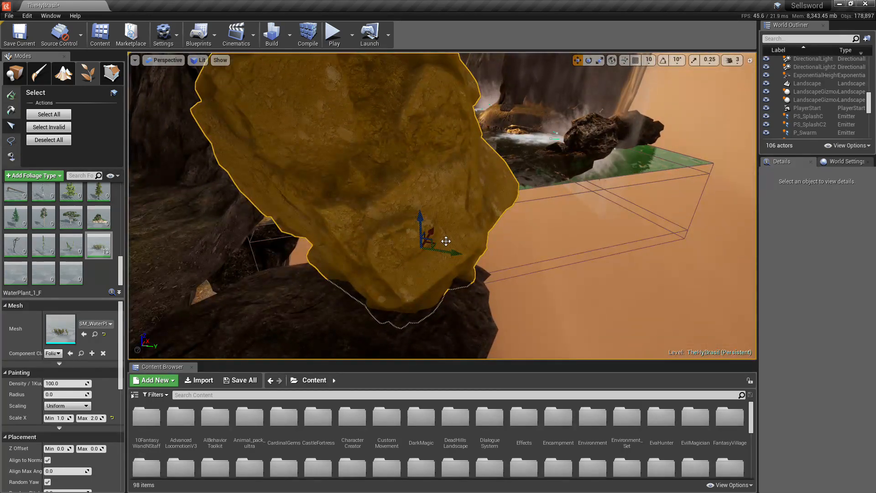
{"action": "left_click_drag", "start_coordinate": [441, 234], "coordinate": [436, 228]}
{"action": "right_click_drag", "start_coordinate": [437, 229], "coordinate": [465, 242]}
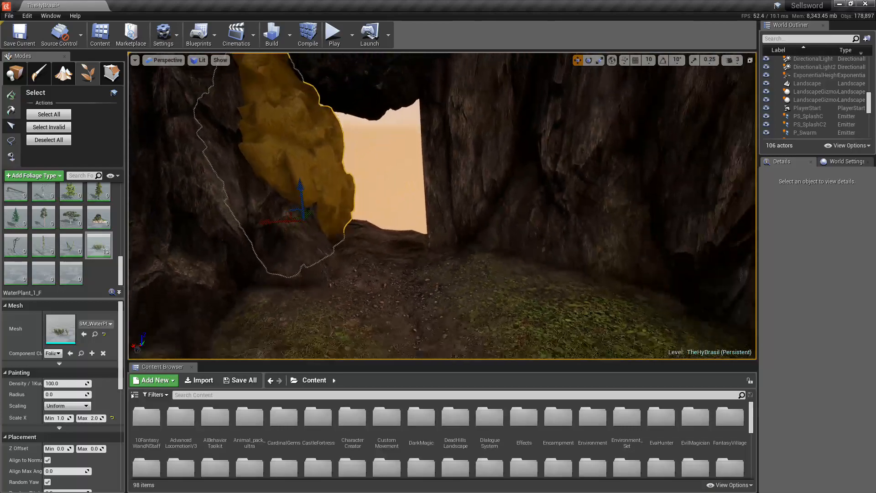
{"action": "right_click_drag", "start_coordinate": [361, 289], "coordinate": [379, 289]}
{"action": "left_click", "coordinate": [378, 289]}
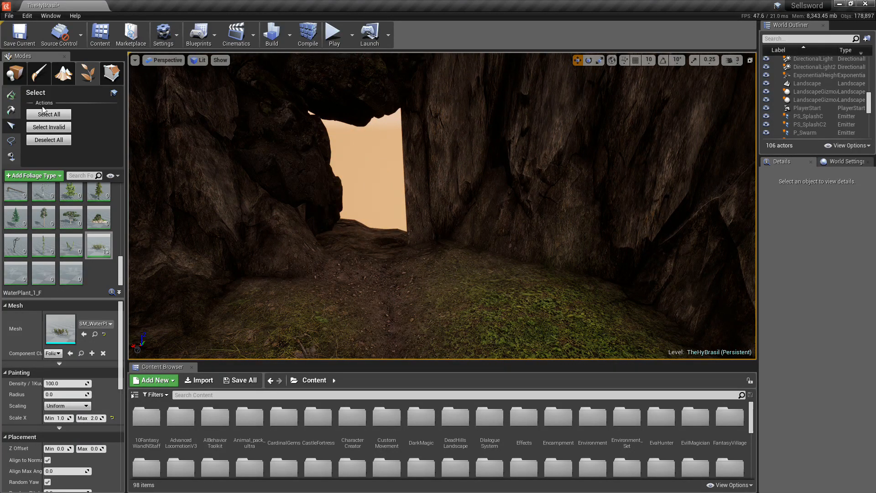
Step: Play-test the level from the ground inside the cliff, walk the character out through the opening, and end the session
{"action": "left_click", "coordinate": [14, 73]}
{"action": "right_click_drag", "start_coordinate": [441, 324], "coordinate": [434, 325]}
{"action": "right_click", "coordinate": [440, 326]}
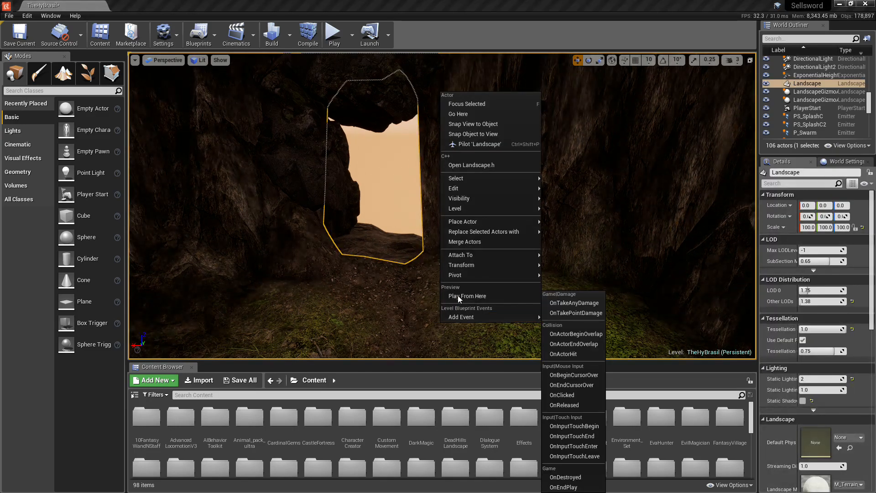
{"action": "key", "text": "Escape"}
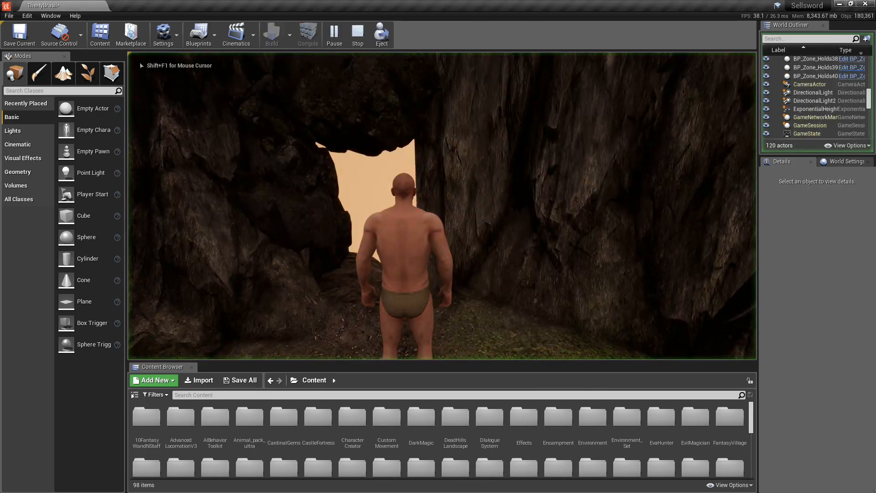
{"action": "key", "text": "w"}
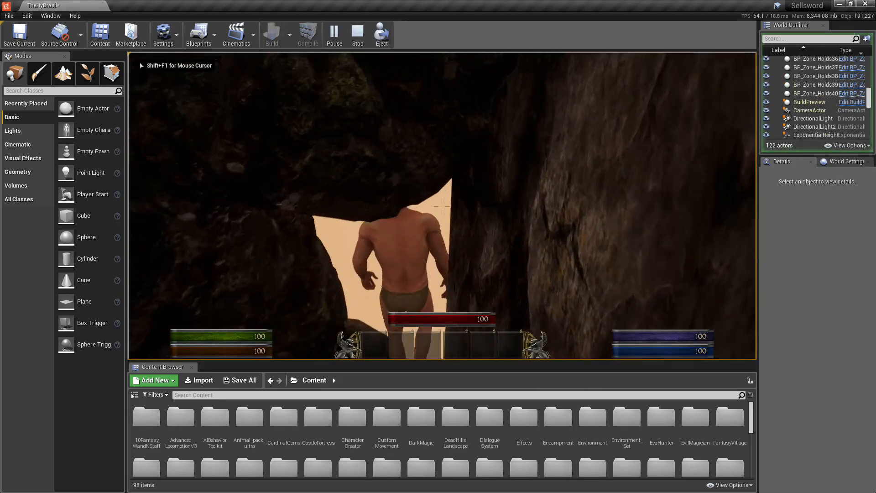
{"action": "key", "text": "w"}
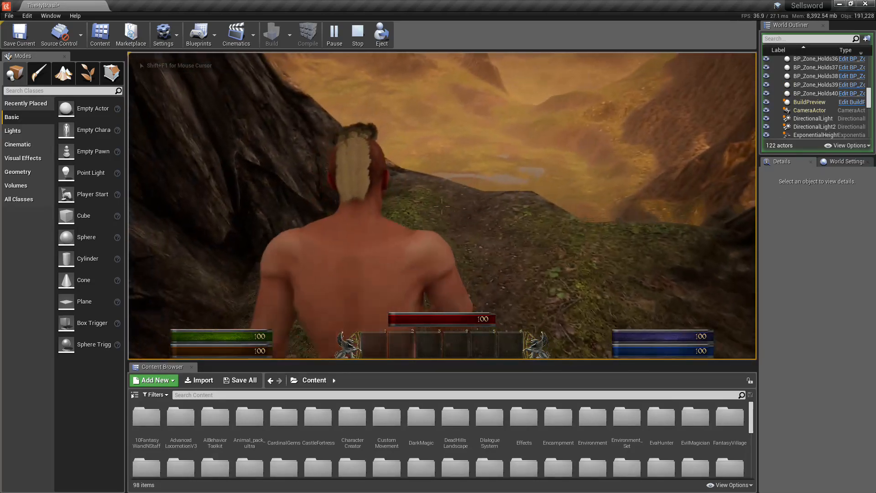
{"action": "key", "text": "Escape"}
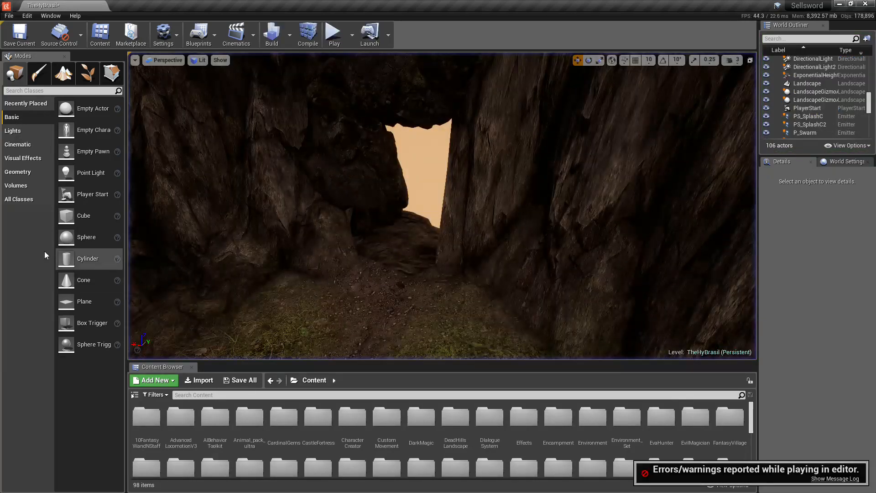
Step: Select the flat foliage rock on the floor of the opening, enlarge it, and shift it toward the left wall
{"action": "left_click", "coordinate": [408, 248]}
{"action": "left_click", "coordinate": [88, 74]}
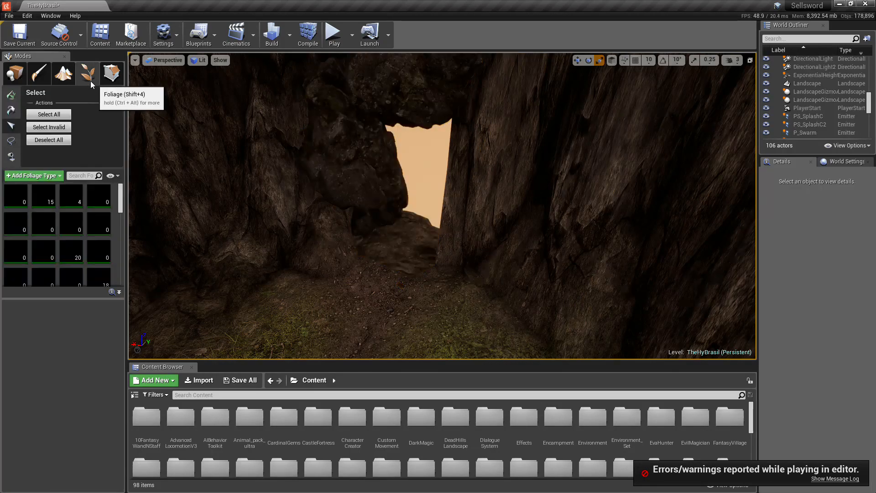
{"action": "left_click", "coordinate": [408, 238]}
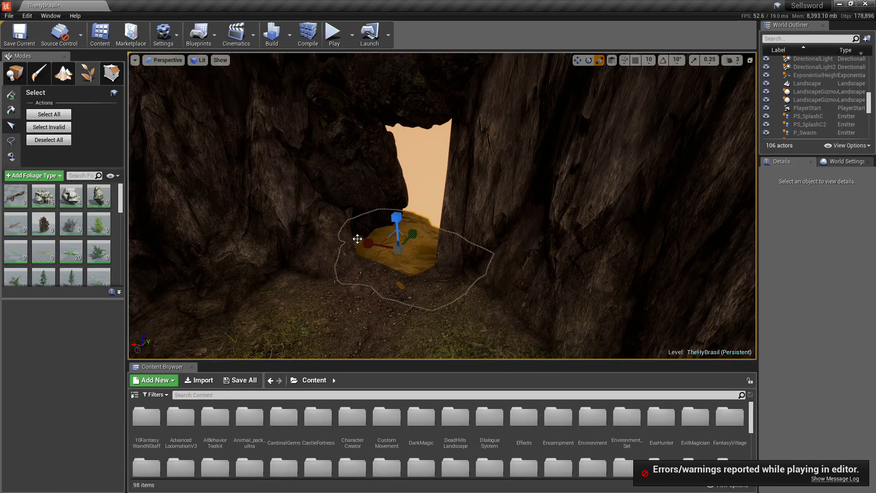
{"action": "left_click_drag", "start_coordinate": [362, 242], "coordinate": [377, 239]}
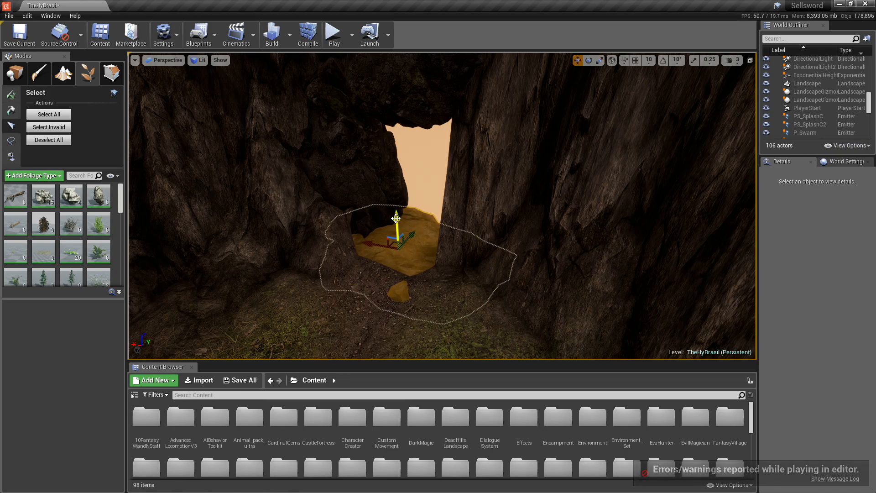
{"action": "left_click_drag", "start_coordinate": [374, 243], "coordinate": [365, 242]}
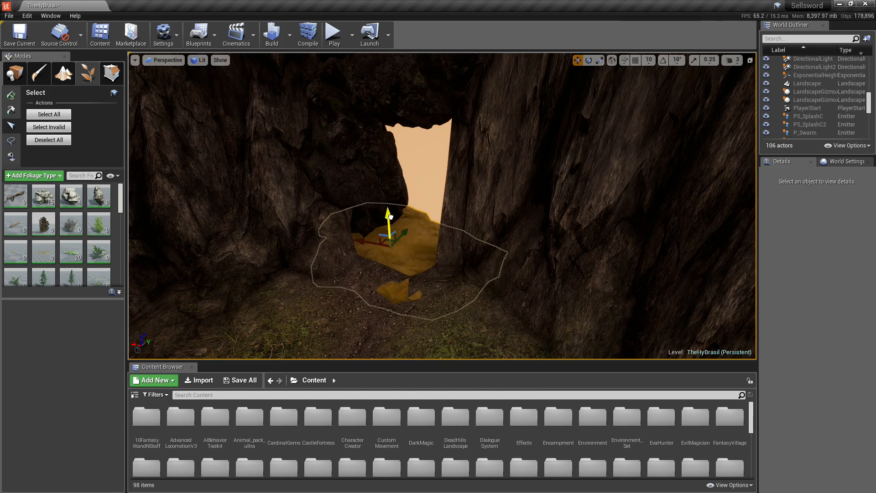
Step: Duplicate the craggy rock on the left side of the opening toward the left wall and scale the copy down slightly
{"action": "left_click", "coordinate": [371, 181]}
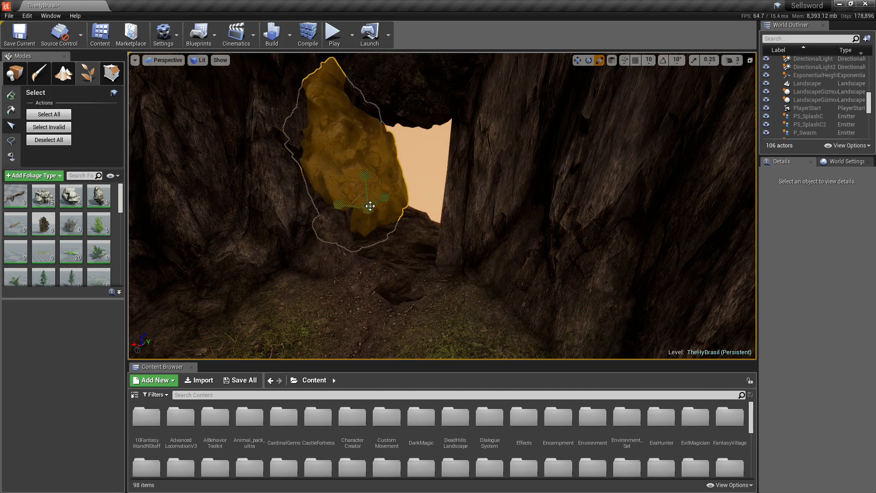
{"action": "key", "text": "e"}
{"action": "key", "text": "w"}
{"action": "left_click_drag", "start_coordinate": [385, 199], "coordinate": [340, 223], "text": "alt"}
{"action": "key", "text": "r"}
{"action": "key", "text": "e"}
{"action": "key", "text": "r"}
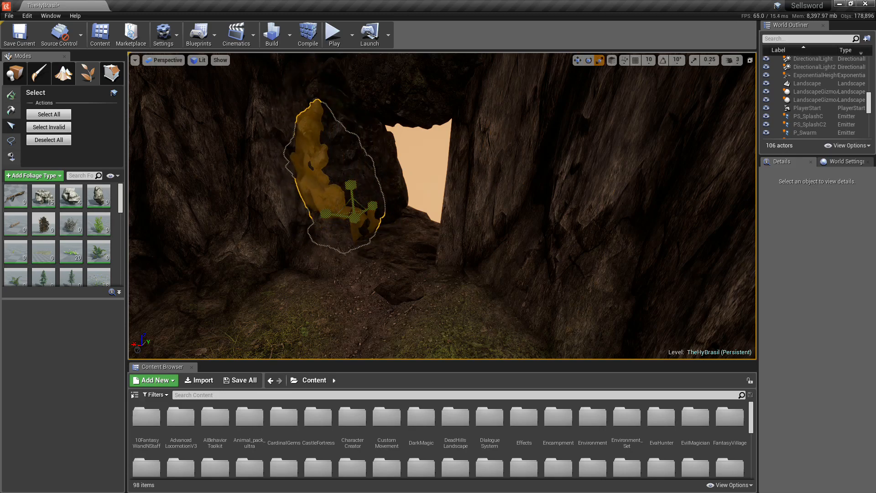
{"action": "left_click_drag", "start_coordinate": [352, 191], "coordinate": [352, 198]}
Step: Rotate the copied craggy rock and reposition it against the left side of the opening
{"action": "key", "text": "e"}
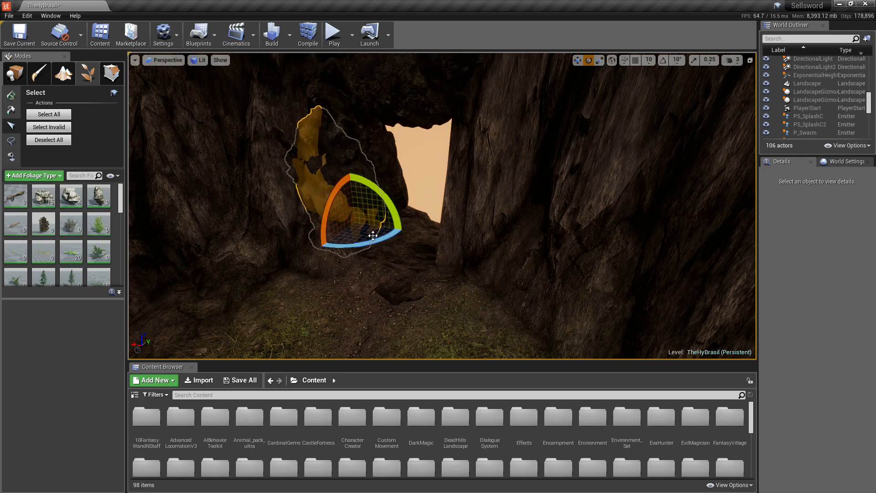
{"action": "left_click_drag", "start_coordinate": [373, 242], "coordinate": [329, 245]}
{"action": "left_click_drag", "start_coordinate": [397, 228], "coordinate": [350, 225]}
{"action": "key", "text": "w"}
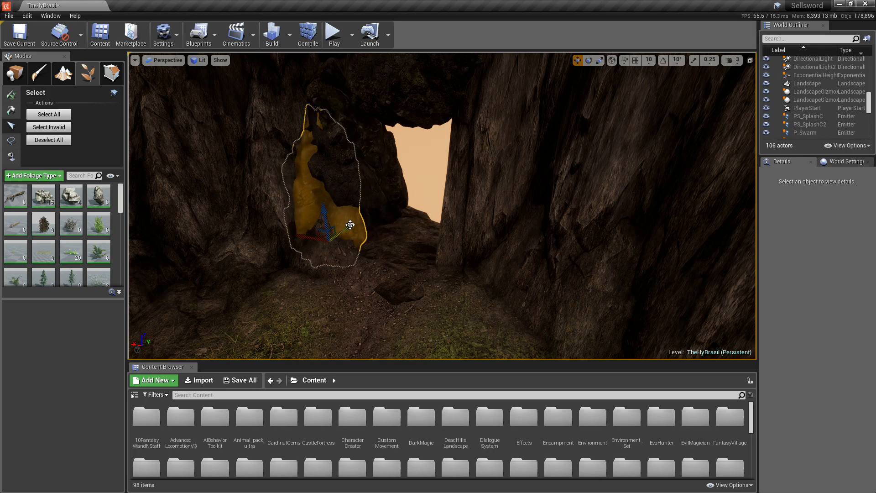
{"action": "right_click_drag", "start_coordinate": [382, 229], "coordinate": [406, 227]}
{"action": "key", "text": "w"}
{"action": "left_click_drag", "start_coordinate": [382, 229], "coordinate": [405, 178]}
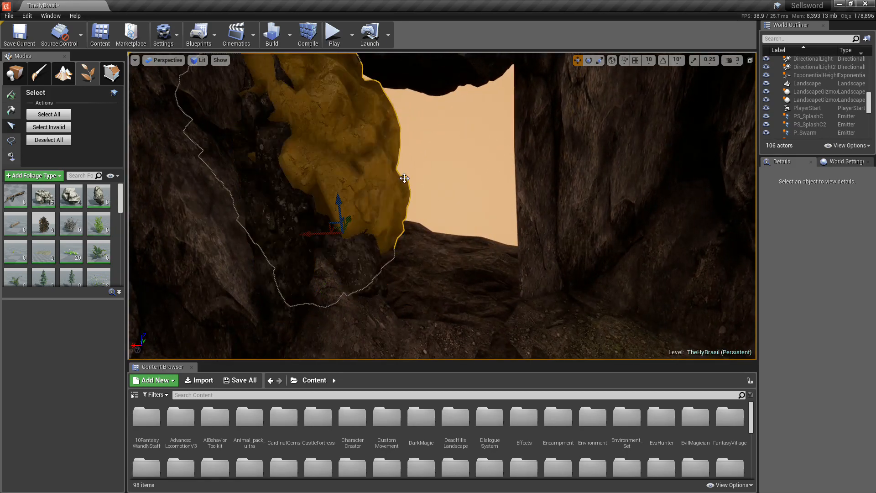
Step: Duplicate the rock wedged above the opening and shift the copy toward the left cliff wall
{"action": "key", "text": "f"}
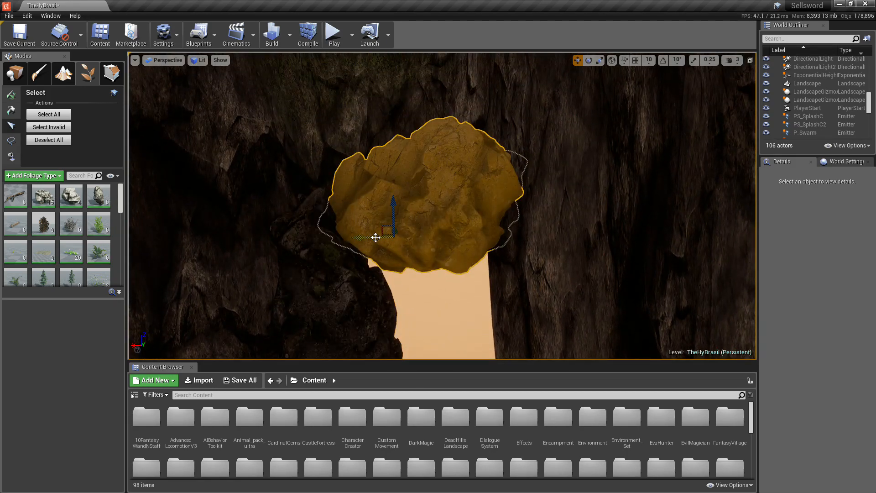
{"action": "key", "text": "e"}
{"action": "mouse_move", "coordinate": [375, 237]}
{"action": "left_mouse_down", "text": "alt"}
{"action": "mouse_move", "coordinate": [344, 240]}
{"action": "mouse_move", "coordinate": [381, 247]}
{"action": "left_mouse_up", "text": "alt"}
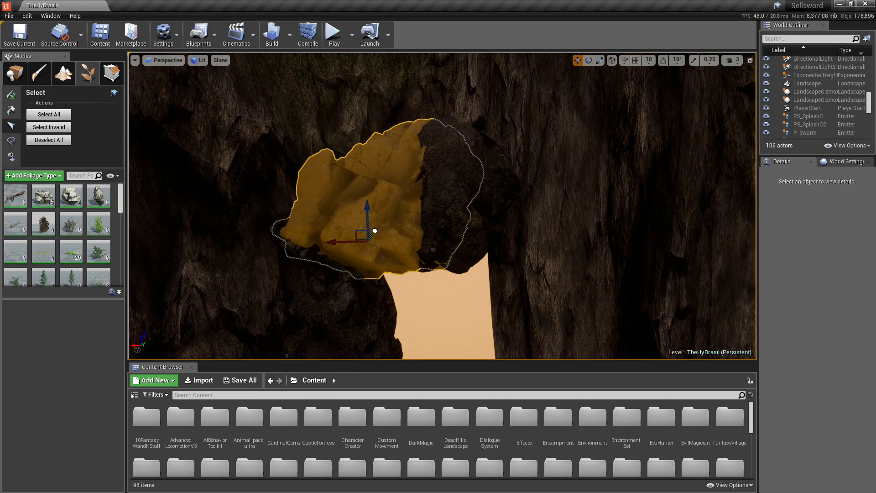
{"action": "mouse_move", "coordinate": [375, 231]}
{"action": "left_mouse_down"}
{"action": "mouse_move", "coordinate": [371, 218]}
{"action": "mouse_move", "coordinate": [378, 240]}
{"action": "left_mouse_up"}
{"action": "key", "text": "w"}
Step: Place a large craggy rock on the still bare side of the opening from outside the cliff, adjusting its scale and position
{"action": "right_click_drag", "start_coordinate": [378, 239], "coordinate": [494, 256]}
{"action": "key", "text": "s"}
{"action": "left_click_drag", "start_coordinate": [515, 278], "coordinate": [251, 288]}
{"action": "key", "text": "space"}
{"action": "key", "text": "space"}
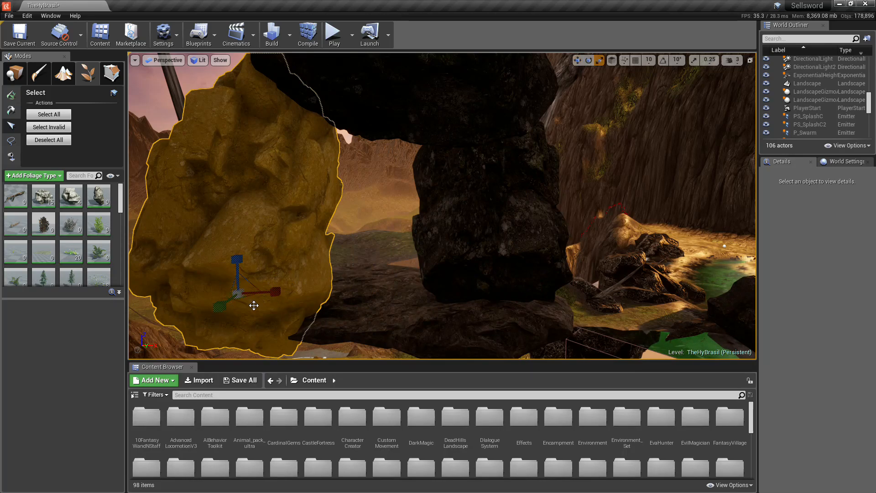
{"action": "key", "text": "space"}
{"action": "key", "text": "space"}
{"action": "left_click_drag", "start_coordinate": [254, 305], "coordinate": [280, 274]}
{"action": "key", "text": "w"}
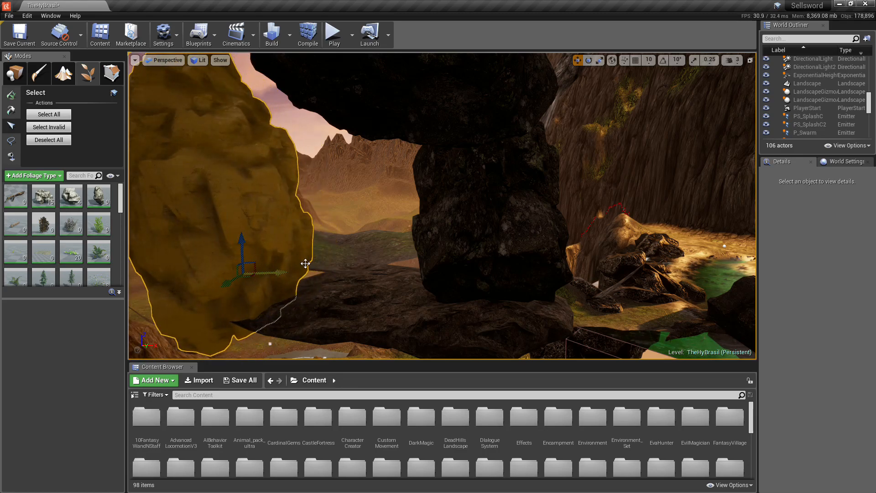
Step: Enlarge and fit the tall rock against the right wall from inside the cliff, and save the level
{"action": "right_click_drag", "start_coordinate": [305, 264], "coordinate": [151, 274]}
{"action": "right_click_drag", "start_coordinate": [457, 237], "coordinate": [409, 235]}
{"action": "mouse_move", "coordinate": [443, 218]}
{"action": "left_mouse_down"}
{"action": "mouse_move", "coordinate": [406, 235]}
{"action": "mouse_move", "coordinate": [417, 225]}
{"action": "mouse_move", "coordinate": [430, 234]}
{"action": "mouse_move", "coordinate": [438, 222]}
{"action": "left_mouse_up"}
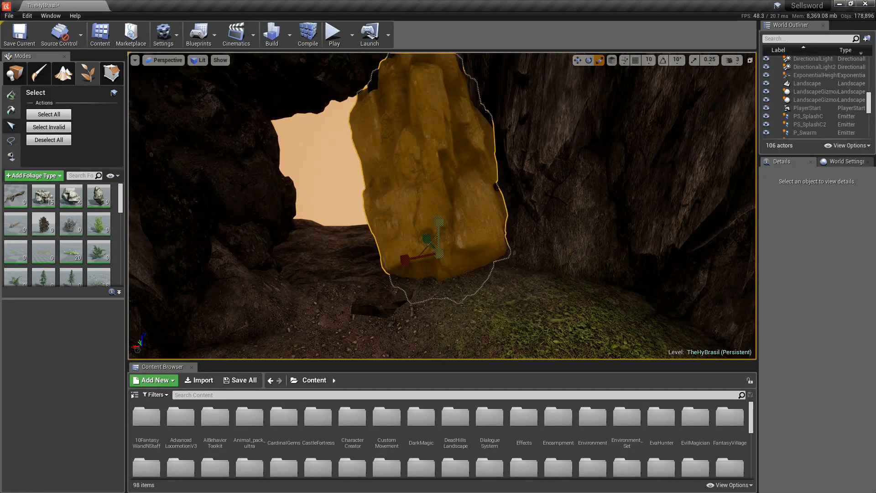
{"action": "key", "text": "e"}
{"action": "key", "text": "r"}
{"action": "left_click_drag", "start_coordinate": [412, 255], "coordinate": [439, 211]}
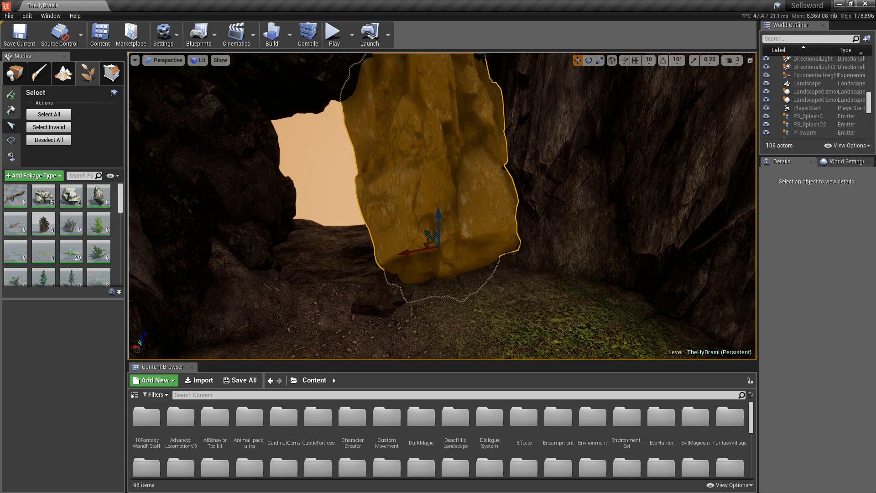
{"action": "key", "text": "s"}
{"action": "mouse_move", "coordinate": [439, 211]}
{"action": "right_mouse_down"}
{"action": "mouse_move", "coordinate": [425, 201]}
{"action": "mouse_move", "coordinate": [413, 209]}
{"action": "mouse_move", "coordinate": [416, 220]}
{"action": "mouse_move", "coordinate": [433, 211]}
{"action": "right_mouse_up"}
{"action": "key", "text": "ctrl+s"}
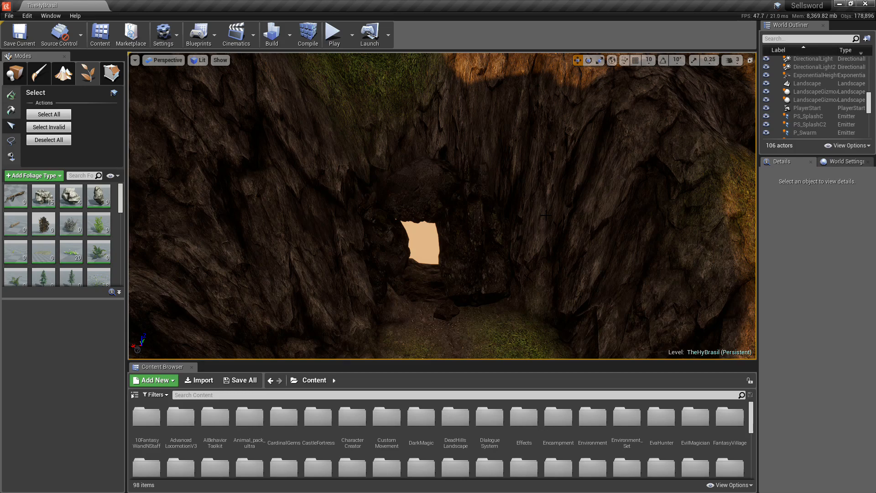
Step: Play-test from the path before the opening, walk the character over the rocks into the gap, and end the session
{"action": "left_click_drag", "start_coordinate": [446, 311], "coordinate": [417, 291]}
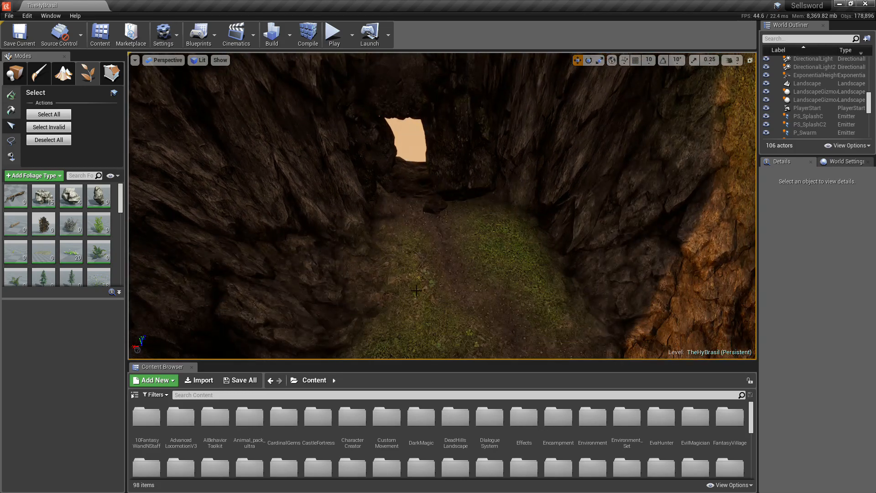
{"action": "left_click", "coordinate": [15, 74]}
{"action": "right_click", "coordinate": [446, 265]}
{"action": "left_click", "coordinate": [473, 238]}
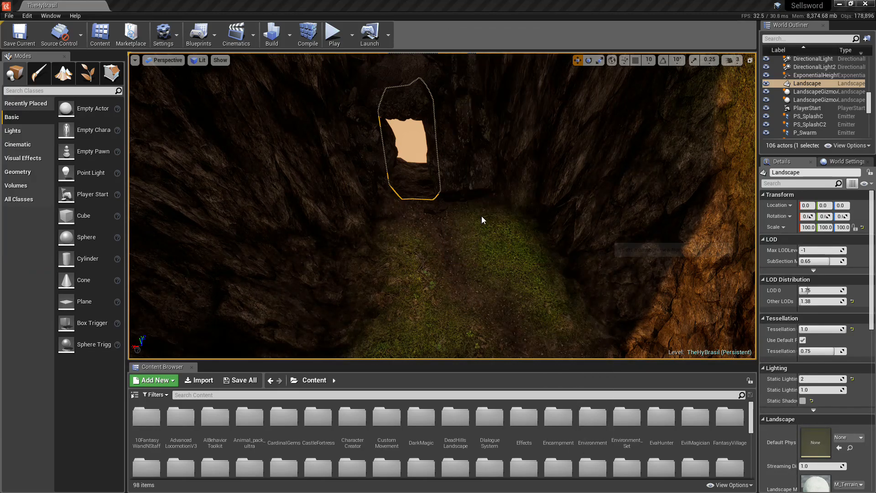
{"action": "key", "text": "alt+p"}
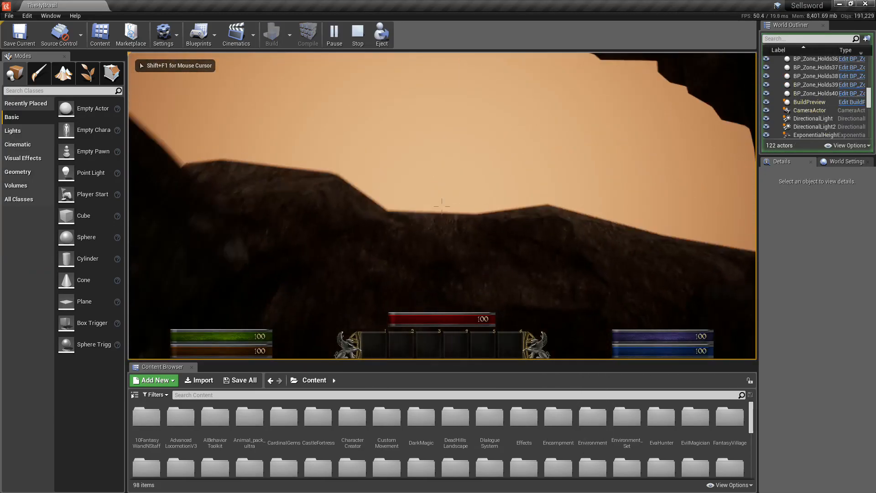
{"action": "key", "text": "w"}
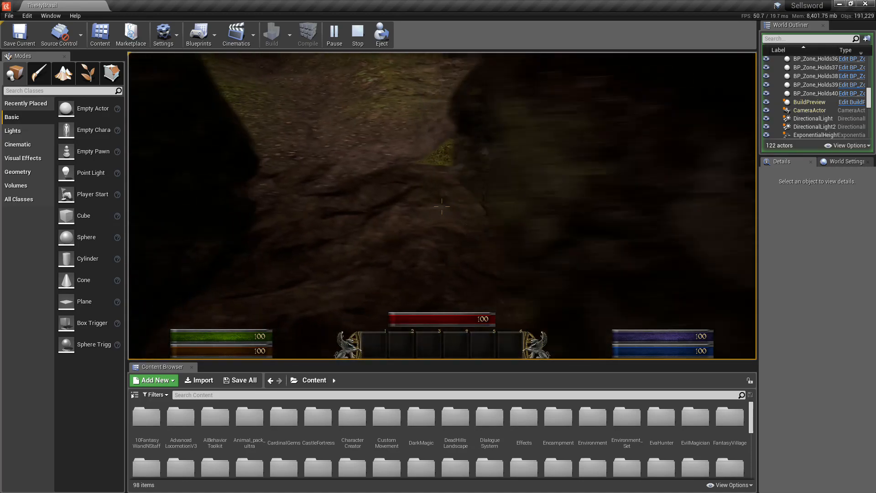
{"action": "key", "text": "Escape"}
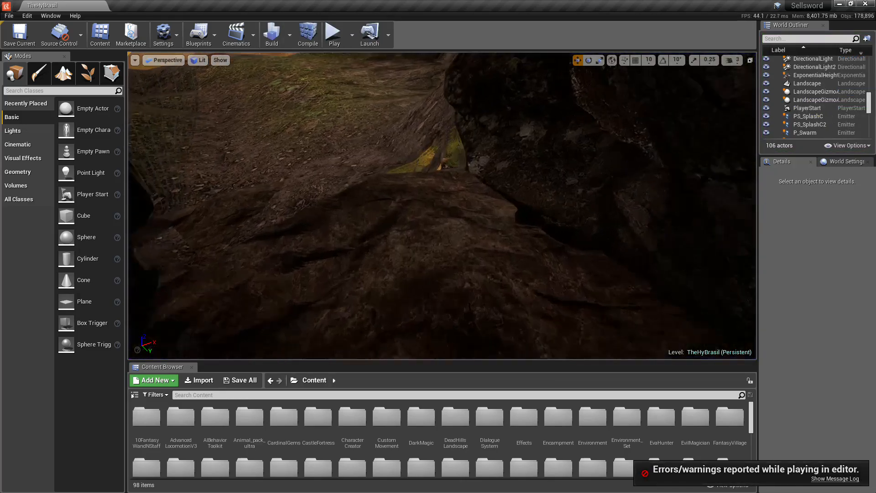
Step: Try to smooth the ground in front of the opening with the landscape Smooth sculpting tool
{"action": "right_click_drag", "start_coordinate": [299, 178], "coordinate": [311, 201]}
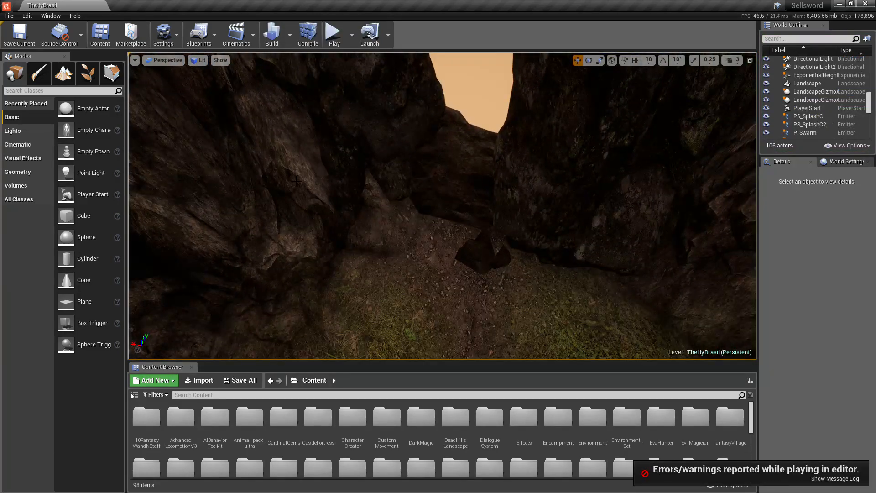
{"action": "left_click", "coordinate": [62, 74]}
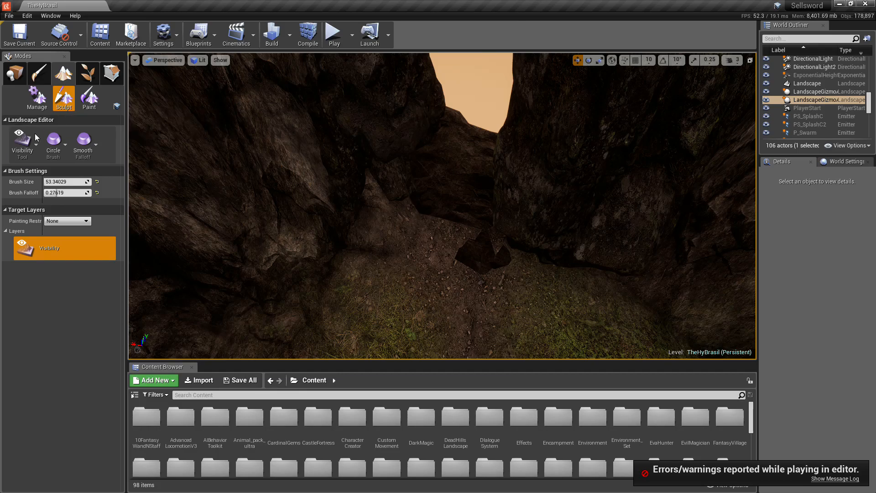
{"action": "left_click", "coordinate": [36, 145]}
{"action": "left_click", "coordinate": [60, 184]}
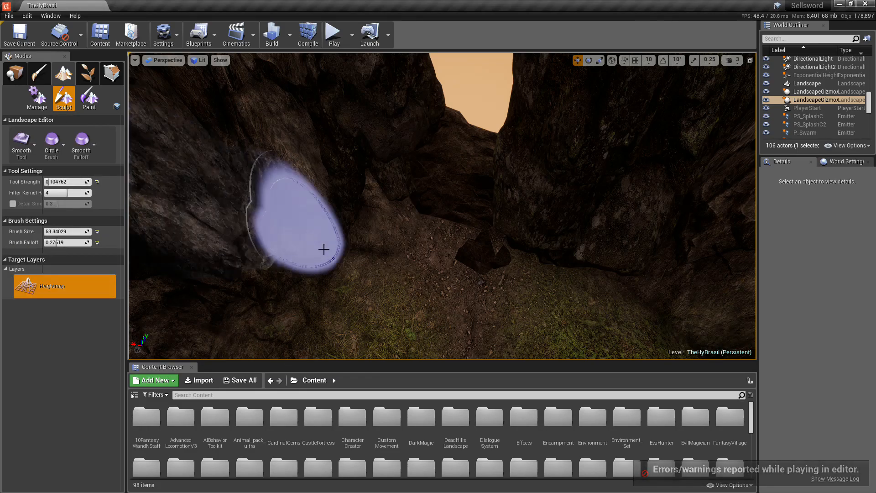
{"action": "scroll", "coordinate": [416, 289], "scroll_direction": "up", "scroll_amount": 5}
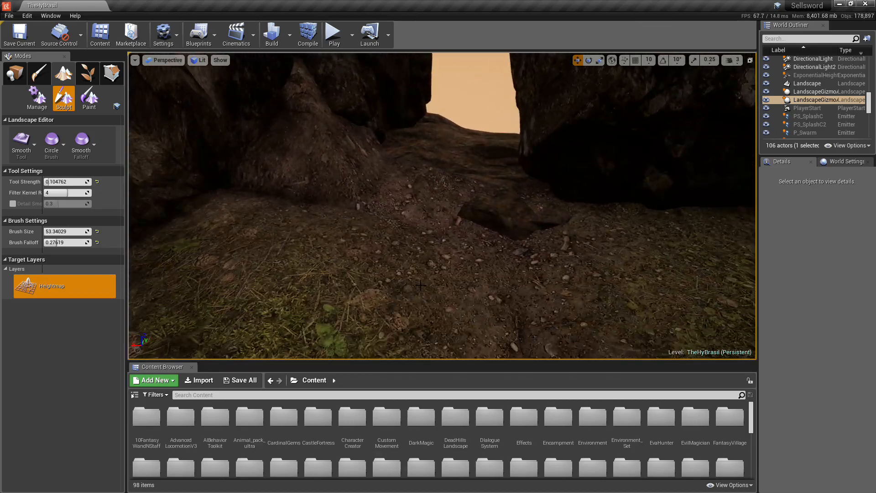
{"action": "left_click_drag", "start_coordinate": [403, 228], "coordinate": [405, 181]}
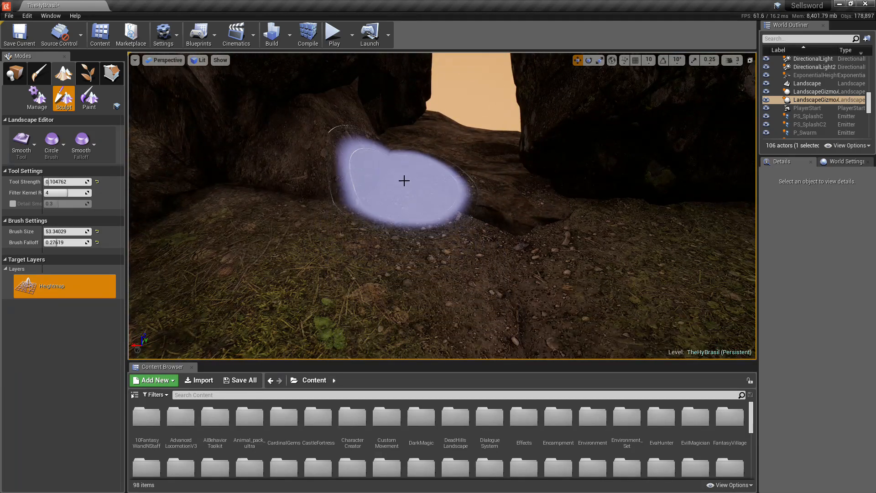
{"action": "scroll", "coordinate": [417, 207], "scroll_direction": "up", "scroll_amount": 3}
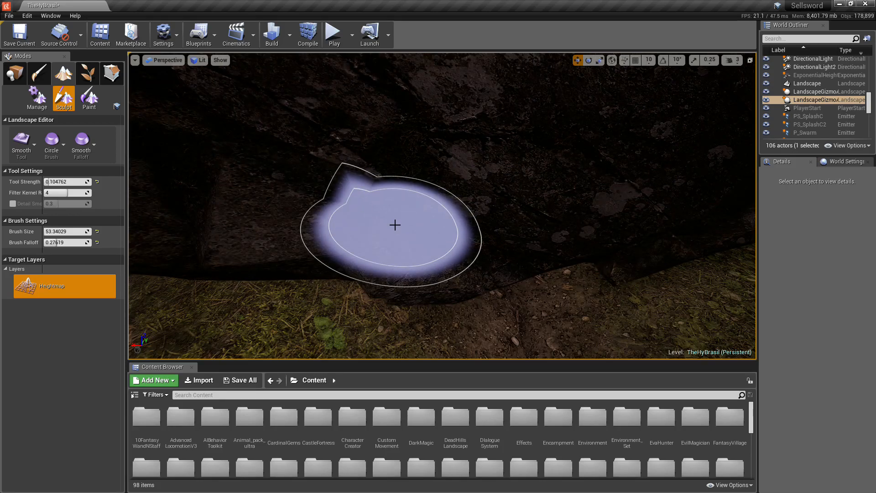
Step: Undo the landscape smoothing strokes in front of the opening
{"action": "key", "text": "ctrl+z"}
{"action": "right_click_drag", "start_coordinate": [423, 208], "coordinate": [420, 159]}
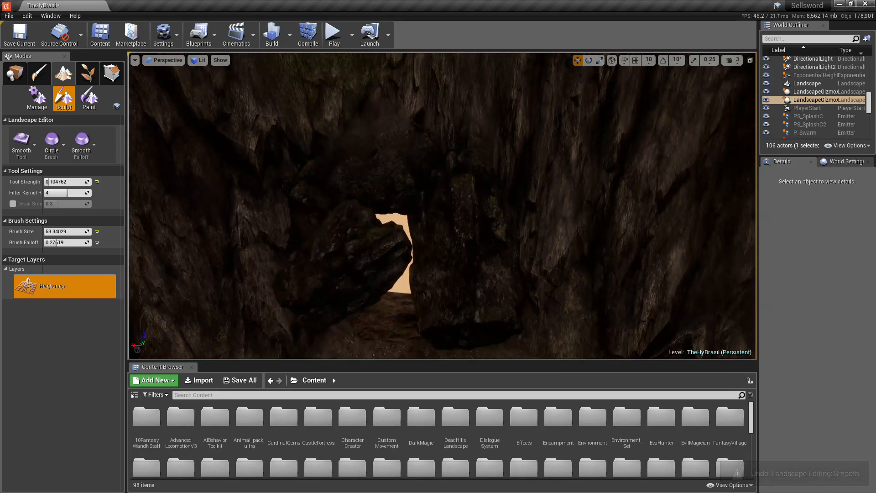
{"action": "key", "text": "ctrl+z"}
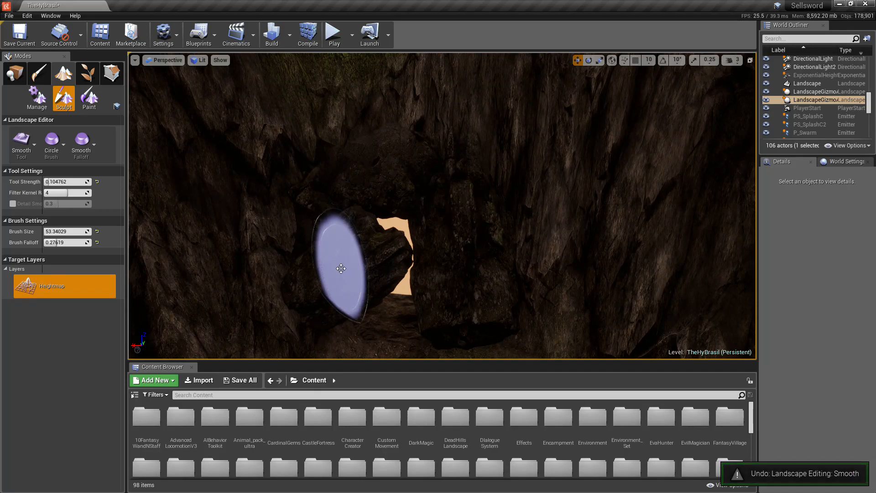
{"action": "key", "text": "ctrl+z"}
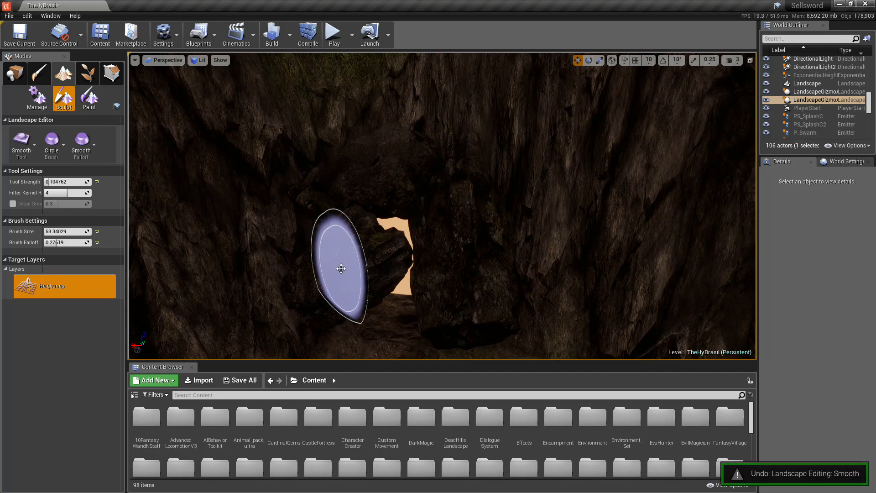
Step: Undo the one remaining landscape smoothing stroke at the cliff opening
{"action": "key", "text": "ctrl+z"}
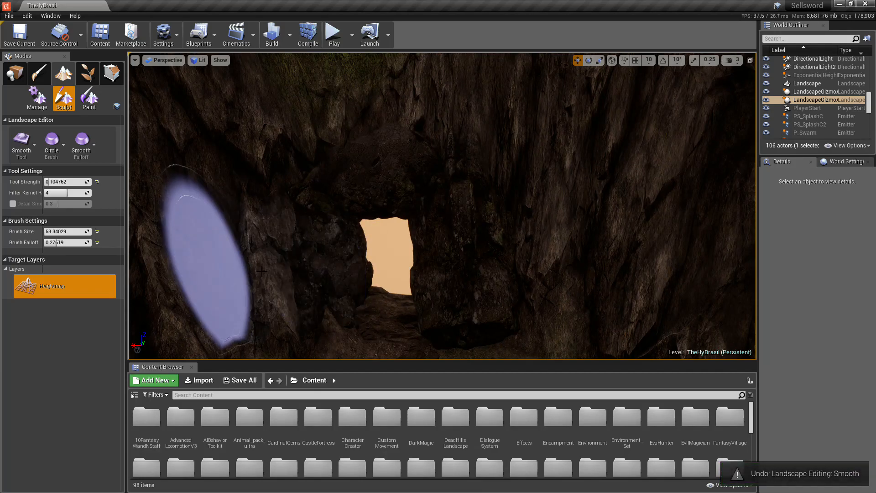
{"action": "right_click_drag", "start_coordinate": [340, 265], "coordinate": [340, 275]}
{"action": "key", "text": "w"}
Step: In Foliage mode, raise the selected group of framing rocks well above the ground to expose the terrain in the opening
{"action": "left_click", "coordinate": [87, 74]}
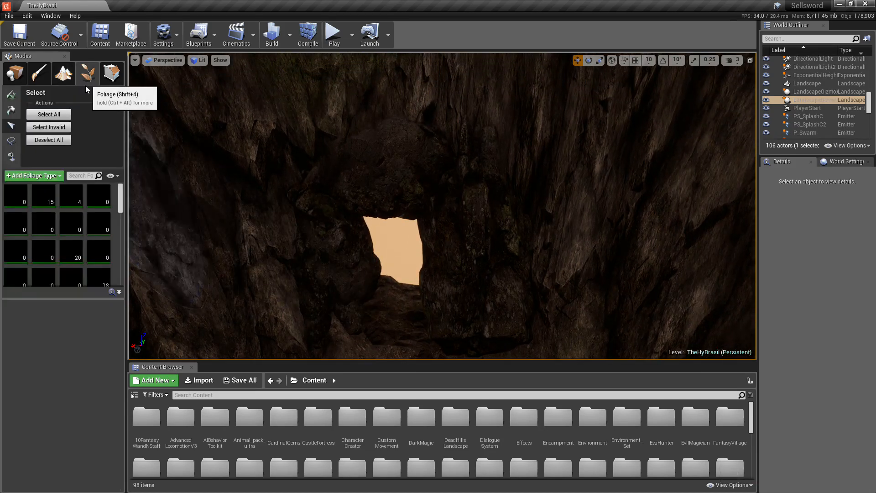
{"action": "mouse_move", "coordinate": [336, 257]}
{"action": "left_mouse_down"}
{"action": "mouse_move", "coordinate": [385, 294]}
{"action": "mouse_move", "coordinate": [319, 303]}
{"action": "mouse_move", "coordinate": [370, 186]}
{"action": "mouse_move", "coordinate": [467, 219]}
{"action": "mouse_move", "coordinate": [409, 264]}
{"action": "left_mouse_up"}
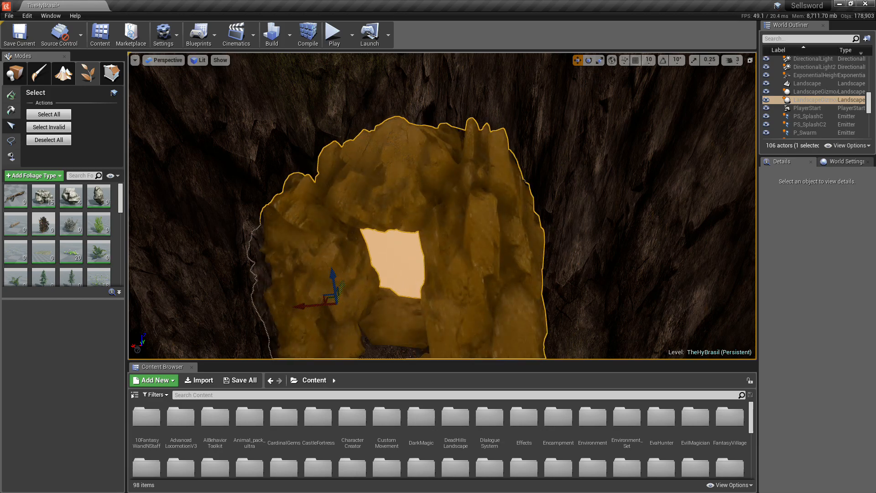
{"action": "left_click_drag", "start_coordinate": [343, 284], "coordinate": [393, 204]}
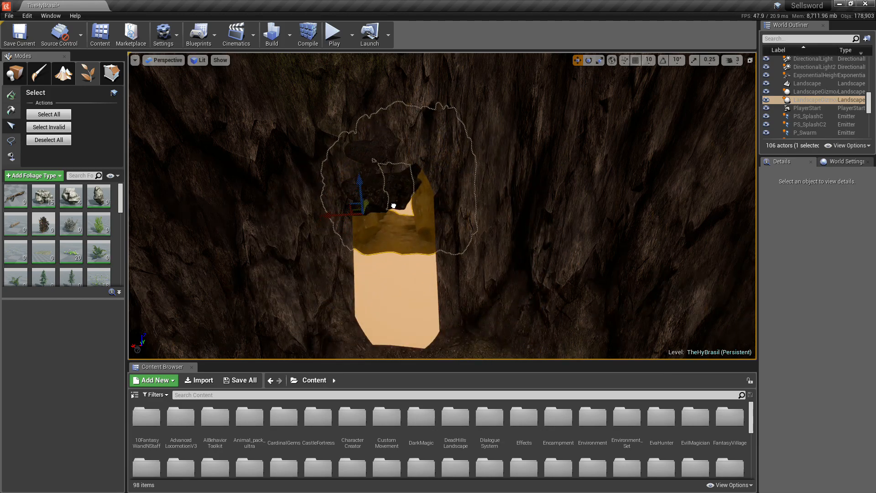
{"action": "key", "text": "w"}
{"action": "mouse_move", "coordinate": [393, 204]}
{"action": "right_mouse_down"}
{"action": "mouse_move", "coordinate": [397, 237]}
{"action": "mouse_move", "coordinate": [392, 211]}
{"action": "right_mouse_up"}
Step: Level the exposed ground in the opening with the landscape Flatten sculpting tool
{"action": "left_click", "coordinate": [57, 76]}
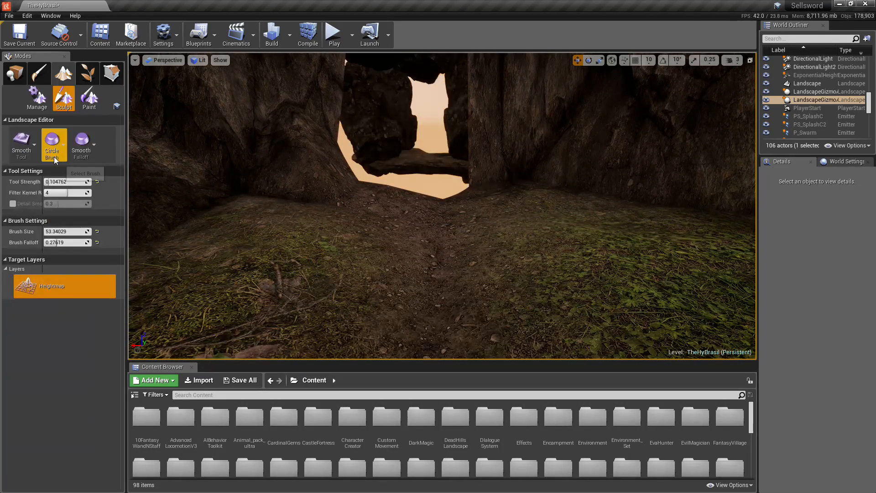
{"action": "left_click", "coordinate": [34, 141]}
{"action": "left_click", "coordinate": [411, 225]}
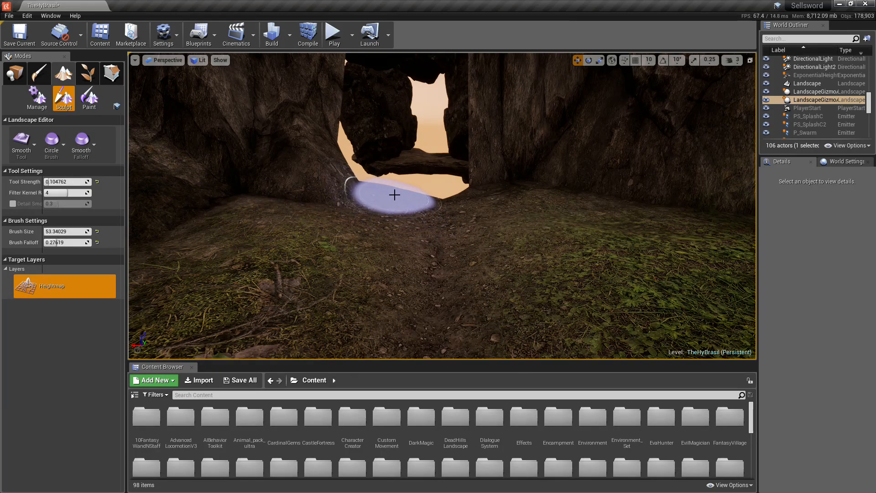
{"action": "left_click", "coordinate": [34, 144]}
{"action": "left_click", "coordinate": [58, 208]}
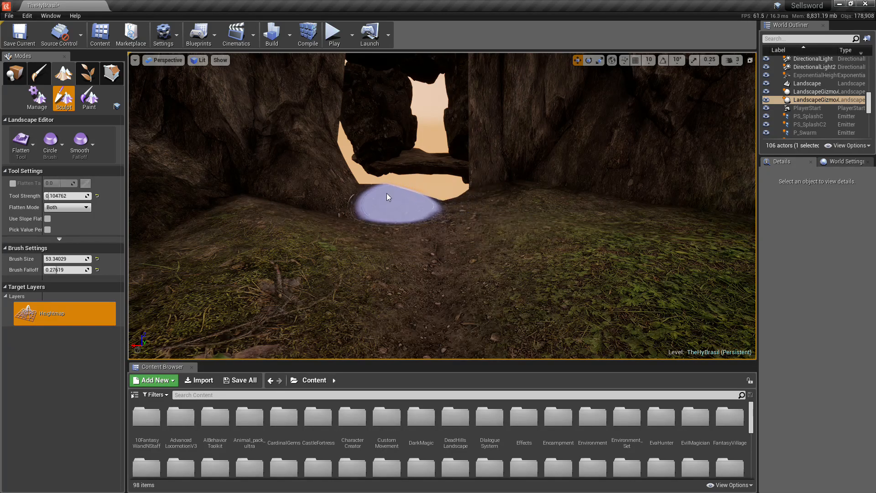
{"action": "right_click_drag", "start_coordinate": [395, 201], "coordinate": [299, 210]}
{"action": "key", "text": "d"}
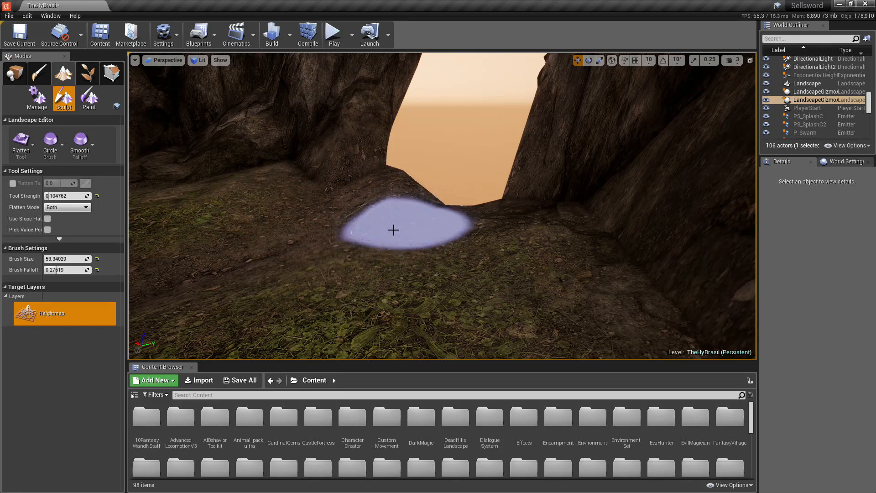
{"action": "scroll", "coordinate": [394, 229], "scroll_direction": "up", "scroll_amount": 10}
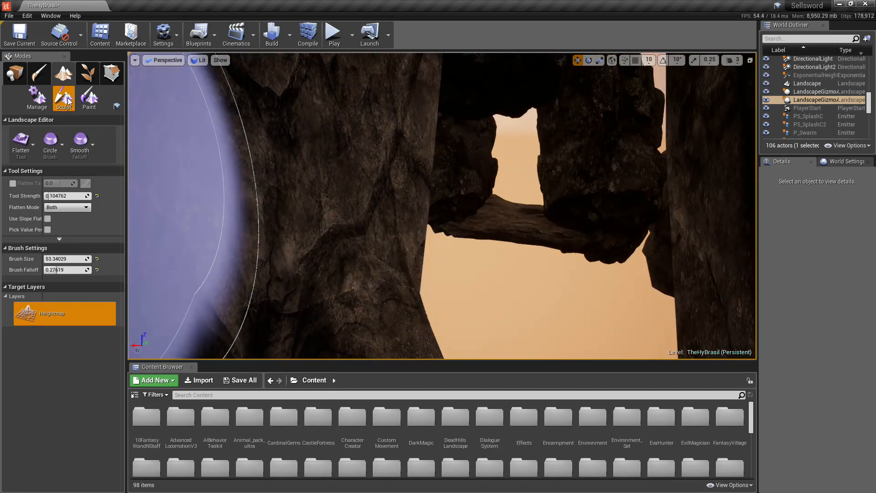
Step: Return to Foliage mode and lower the selected group of framing rocks back down into the opening
{"action": "left_click", "coordinate": [88, 73]}
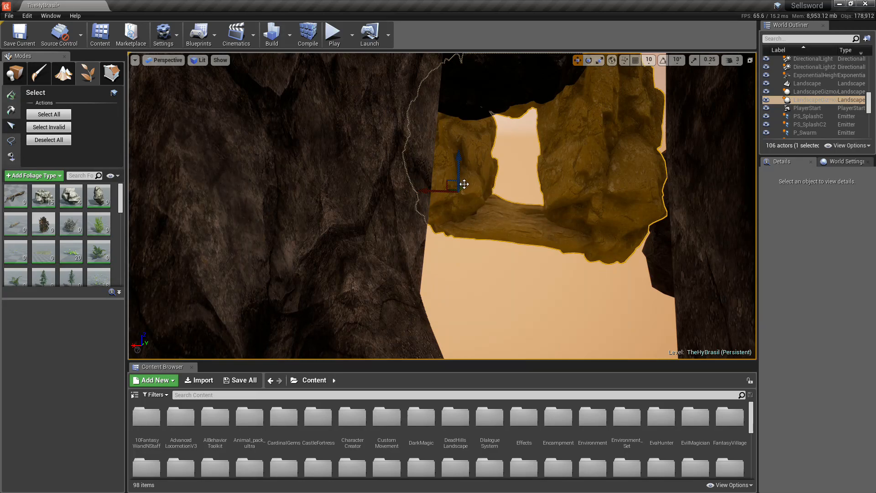
{"action": "left_click_drag", "start_coordinate": [464, 184], "coordinate": [436, 226]}
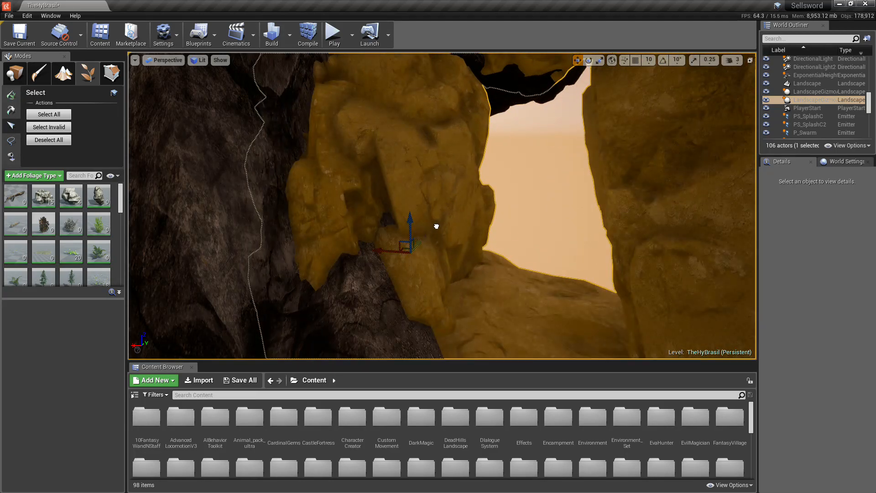
{"action": "scroll", "coordinate": [437, 227], "scroll_direction": "down", "scroll_amount": 12}
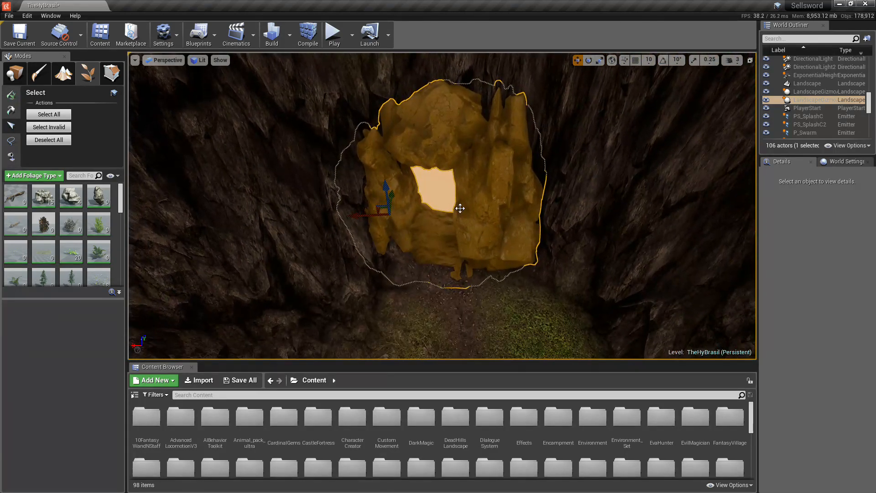
{"action": "scroll", "coordinate": [460, 209], "scroll_direction": "up", "scroll_amount": 12}
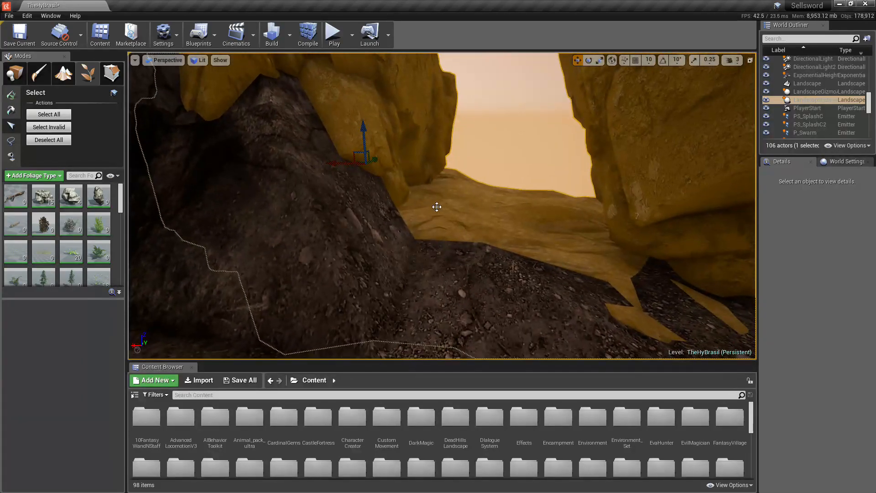
Step: Nudge the framing rocks until the flat floor rock covers the bare ground in the passage, and deselect them
{"action": "left_click_drag", "start_coordinate": [377, 157], "coordinate": [362, 130]}
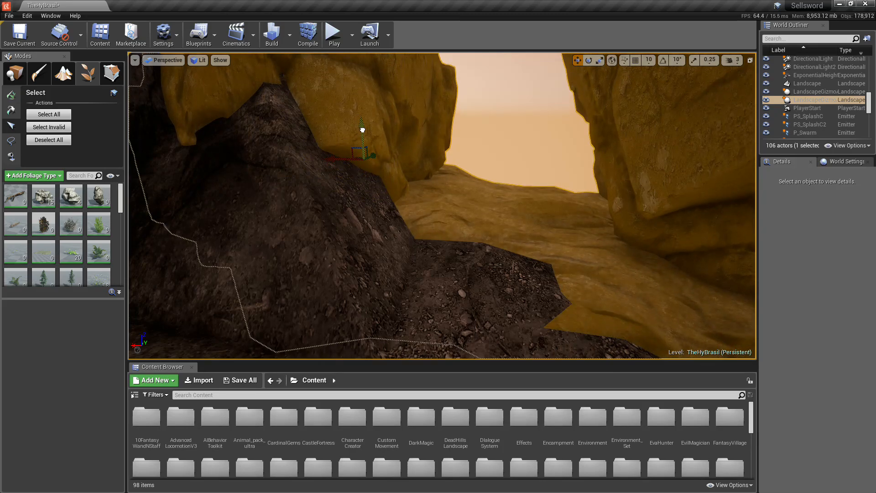
{"action": "key", "text": "s"}
{"action": "right_click_drag", "start_coordinate": [413, 154], "coordinate": [419, 181]}
{"action": "key", "text": "w"}
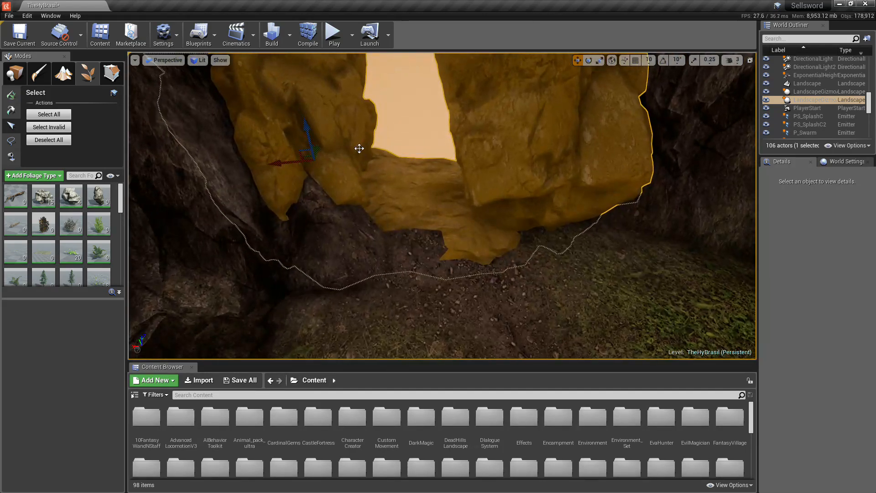
{"action": "right_click_drag", "start_coordinate": [357, 147], "coordinate": [358, 139]}
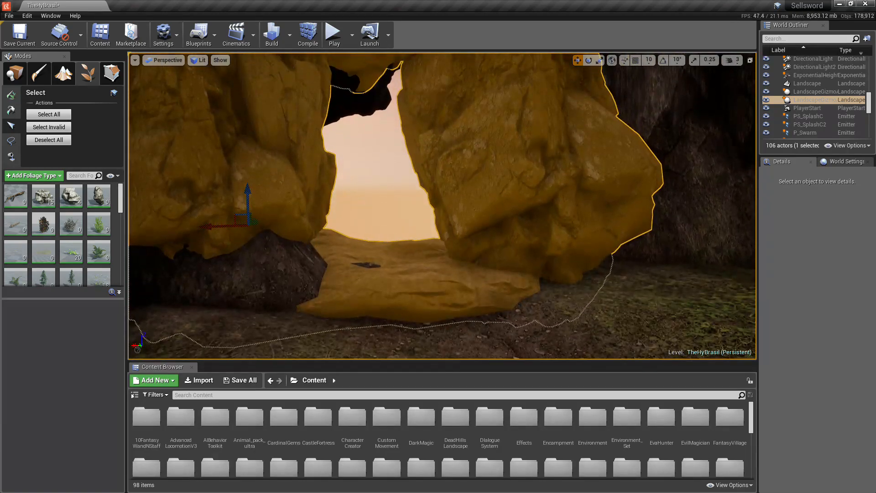
{"action": "key", "text": "s"}
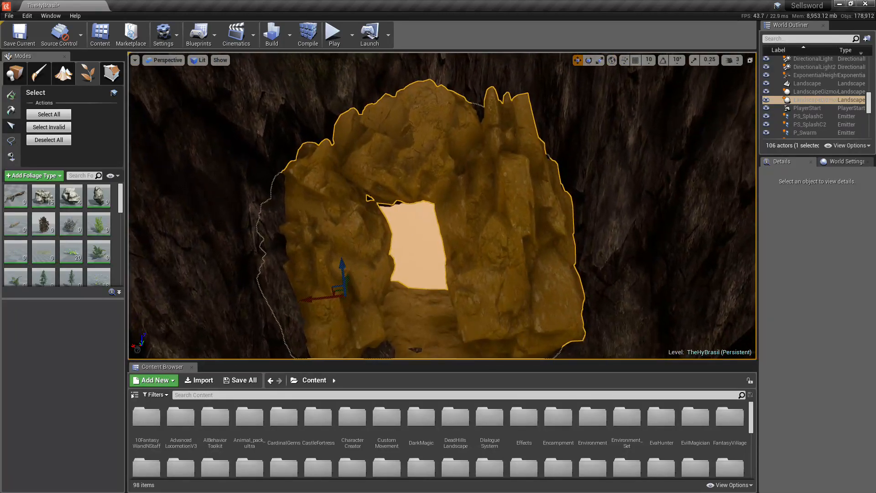
{"action": "right_click_drag", "start_coordinate": [442, 205], "coordinate": [442, 226]}
{"action": "key", "text": "w"}
{"action": "key", "text": "s"}
{"action": "left_click", "coordinate": [444, 303]}
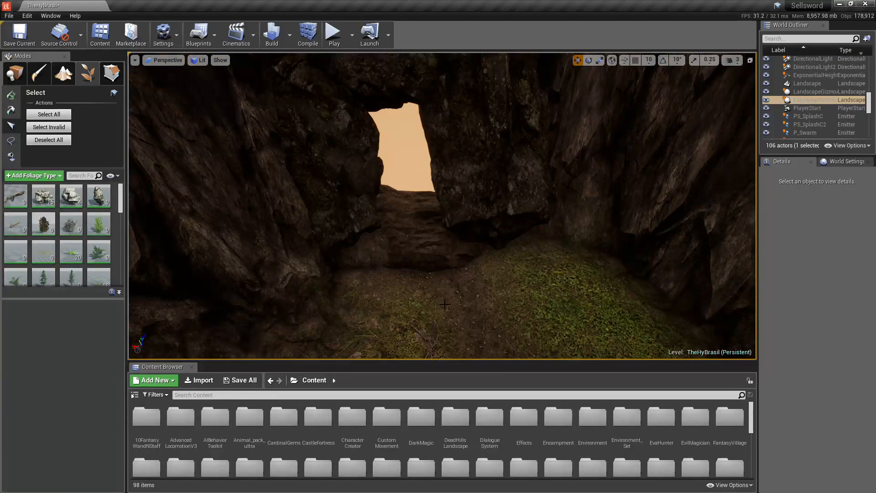
Step: Select a rock at the foot of the passage's side wall, resize it, and fit it into the hollow below
{"action": "right_click_drag", "start_coordinate": [444, 304], "coordinate": [278, 274]}
{"action": "key", "text": "w"}
{"action": "key", "text": "w"}
{"action": "right_click_drag", "start_coordinate": [411, 219], "coordinate": [431, 193]}
{"action": "left_click", "coordinate": [431, 193]}
{"action": "mouse_move", "coordinate": [415, 216]}
{"action": "left_mouse_down"}
{"action": "mouse_move", "coordinate": [420, 198]}
{"action": "mouse_move", "coordinate": [420, 224]}
{"action": "left_mouse_up"}
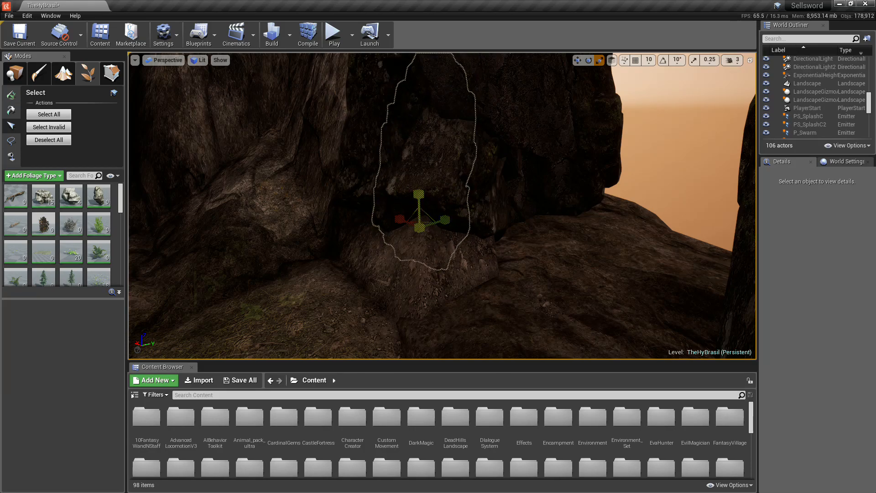
{"action": "left_click_drag", "start_coordinate": [420, 204], "coordinate": [393, 214]}
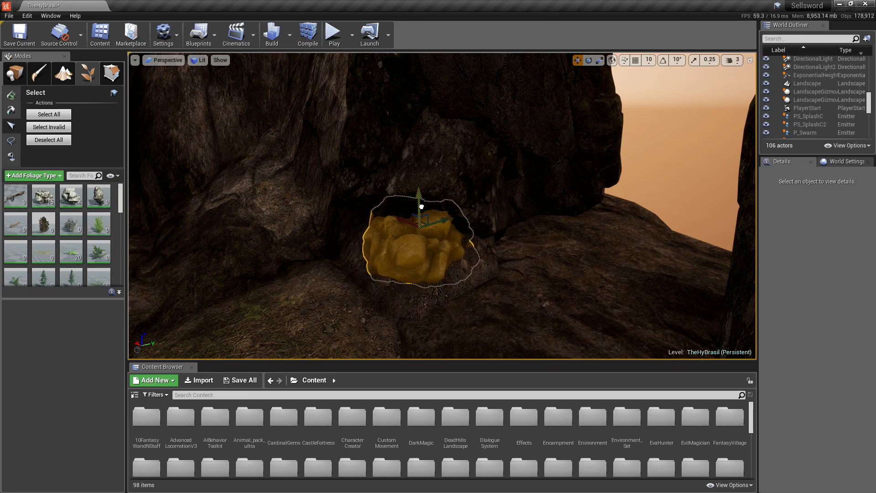
{"action": "left_click_drag", "start_coordinate": [421, 206], "coordinate": [487, 233]}
Step: Position the low rock lengthwise in the gap beneath the large boulder beside the passage floor
{"action": "right_click_drag", "start_coordinate": [532, 218], "coordinate": [424, 219]}
{"action": "key", "text": "d"}
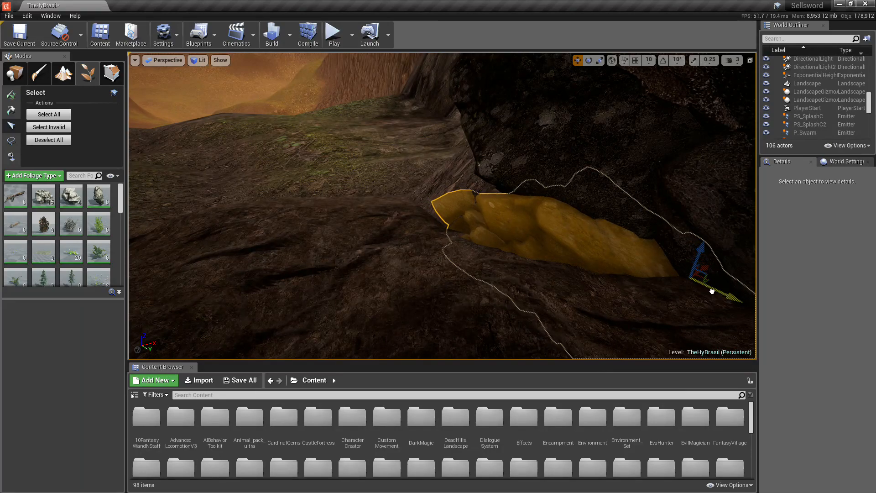
{"action": "mouse_move", "coordinate": [704, 269]}
{"action": "left_mouse_down"}
{"action": "mouse_move", "coordinate": [715, 266]}
{"action": "mouse_move", "coordinate": [705, 270]}
{"action": "left_mouse_up"}
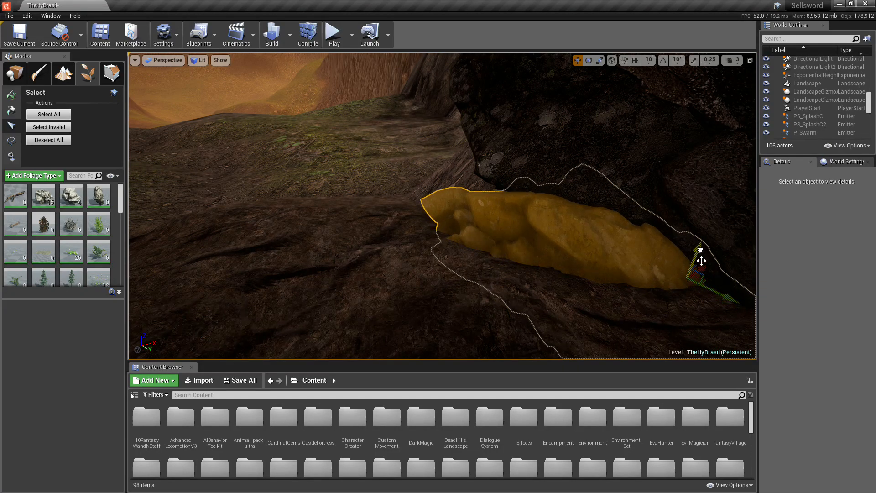
{"action": "key", "text": "Delete"}
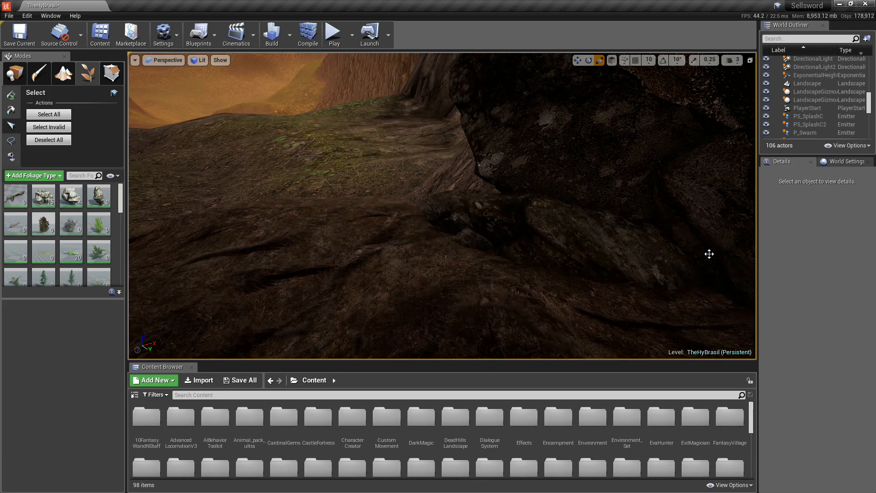
{"action": "key", "text": "ctrl+z"}
{"action": "key", "text": "f"}
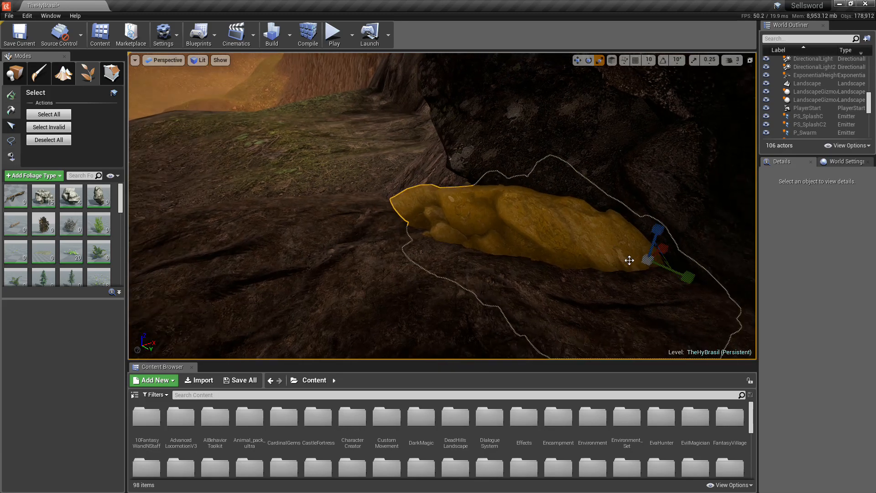
Step: Adjust the low rock's size and position to close the gap beneath the boulder, and deselect it
{"action": "left_click_drag", "start_coordinate": [654, 285], "coordinate": [679, 286]}
{"action": "key", "text": "w"}
{"action": "left_click_drag", "start_coordinate": [667, 250], "coordinate": [687, 282]}
{"action": "key", "text": "f"}
{"action": "right_click_drag", "start_coordinate": [687, 281], "coordinate": [511, 285]}
{"action": "left_click", "coordinate": [537, 273]}
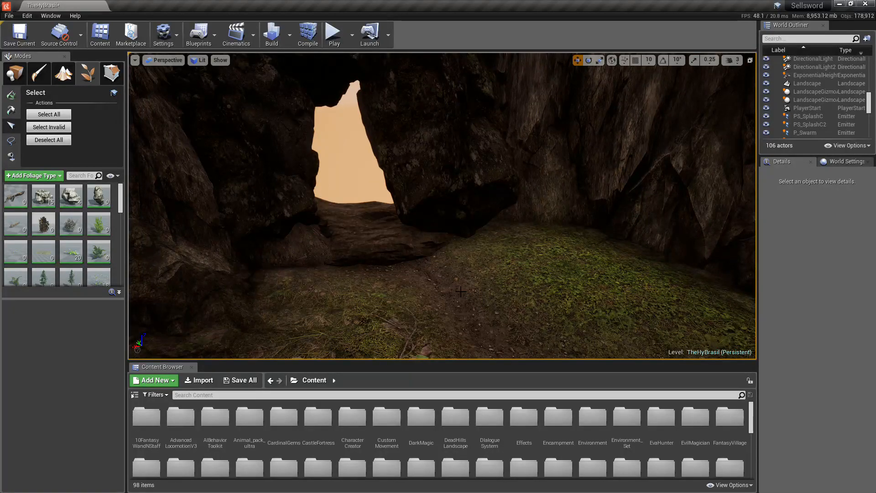
Step: Select the flat floor rock in the opening and rotate it slightly to suit the slope
{"action": "left_click", "coordinate": [393, 256]}
{"action": "key", "text": "e"}
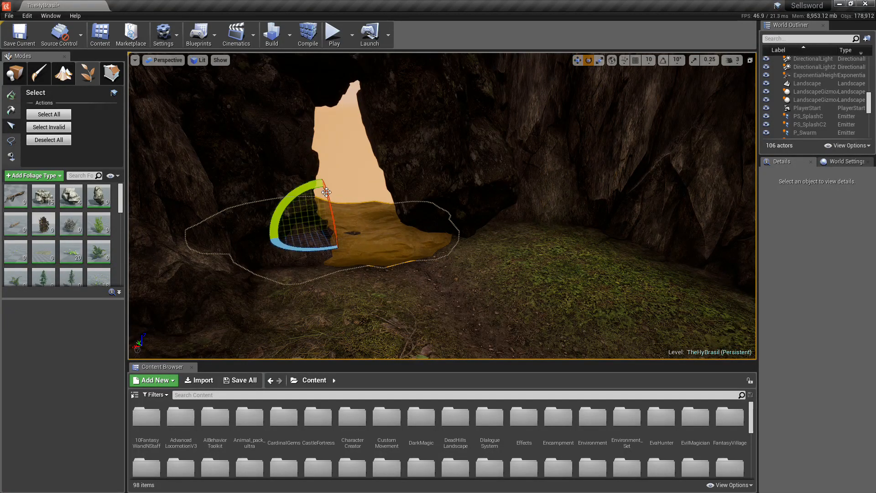
{"action": "mouse_move", "coordinate": [327, 196]}
{"action": "left_mouse_down"}
{"action": "mouse_move", "coordinate": [331, 210]}
{"action": "mouse_move", "coordinate": [325, 192]}
{"action": "left_mouse_up"}
{"action": "key", "text": "w"}
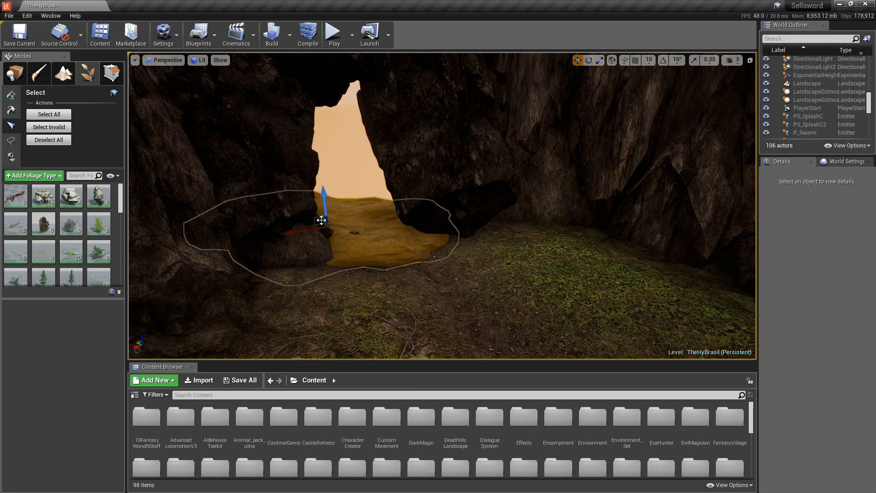
Step: Duplicate the flat floor rock and place the copy lower, in front of the original on the path
{"action": "mouse_move", "coordinate": [321, 221]}
{"action": "left_mouse_down"}
{"action": "mouse_move", "coordinate": [329, 249]}
{"action": "mouse_move", "coordinate": [331, 216]}
{"action": "mouse_move", "coordinate": [337, 225]}
{"action": "left_mouse_up"}
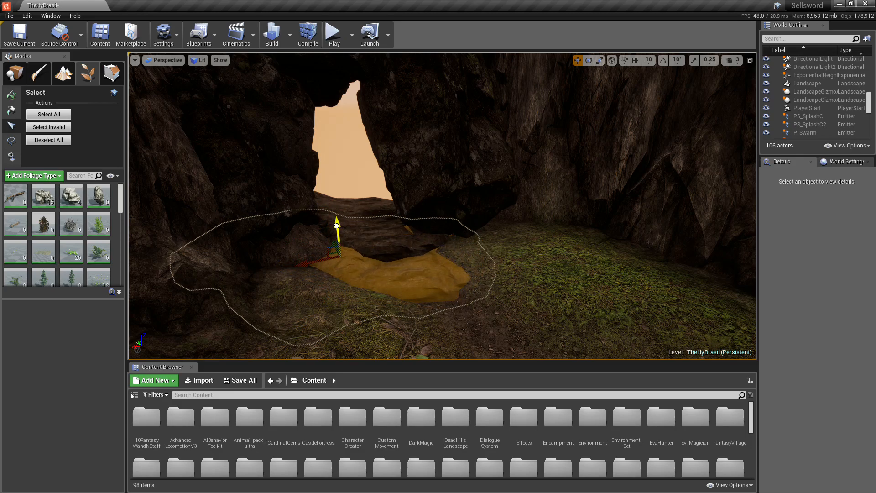
{"action": "left_click", "coordinate": [497, 255]}
{"action": "key", "text": "s"}
{"action": "right_click_drag", "start_coordinate": [497, 255], "coordinate": [497, 255]}
{"action": "left_click", "coordinate": [402, 187]}
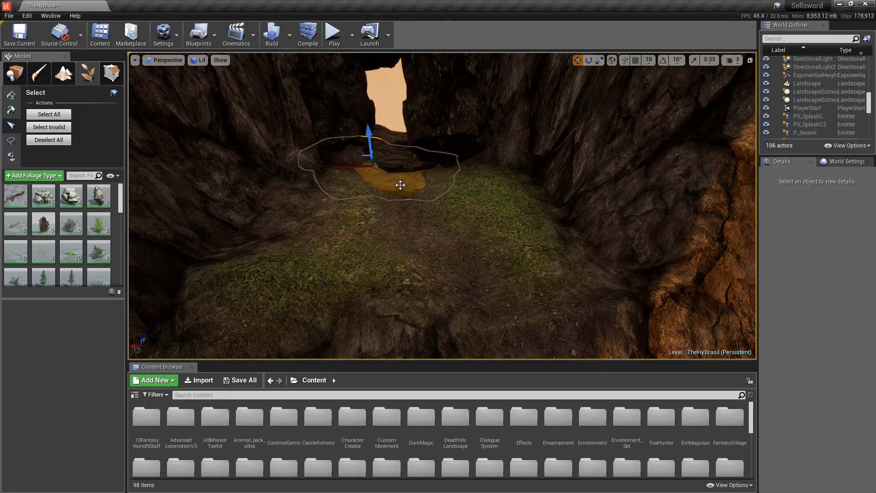
Step: Rotate and reposition the copied floor rock so it forms a rough step on the path, and deselect it
{"action": "key", "text": "e"}
{"action": "left_click_drag", "start_coordinate": [380, 150], "coordinate": [391, 177]}
{"action": "left_click_drag", "start_coordinate": [412, 138], "coordinate": [370, 136]}
{"action": "key", "text": "w"}
{"action": "key", "text": "e"}
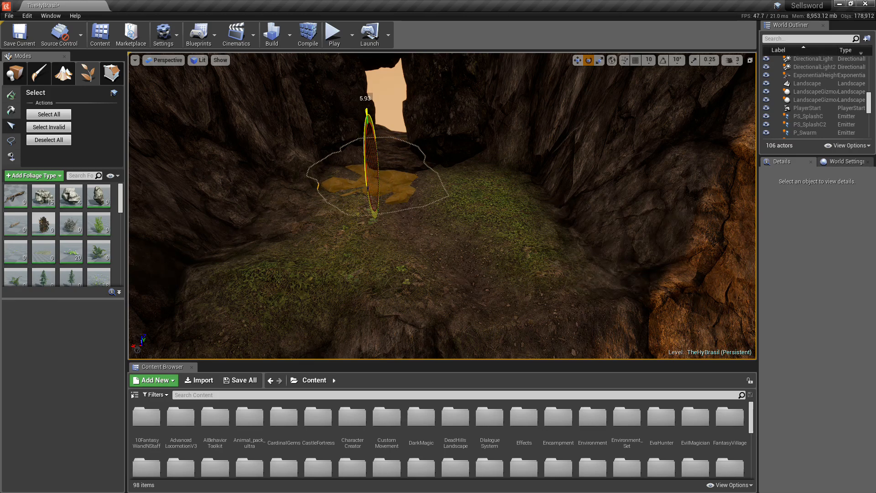
{"action": "left_click", "coordinate": [392, 140]}
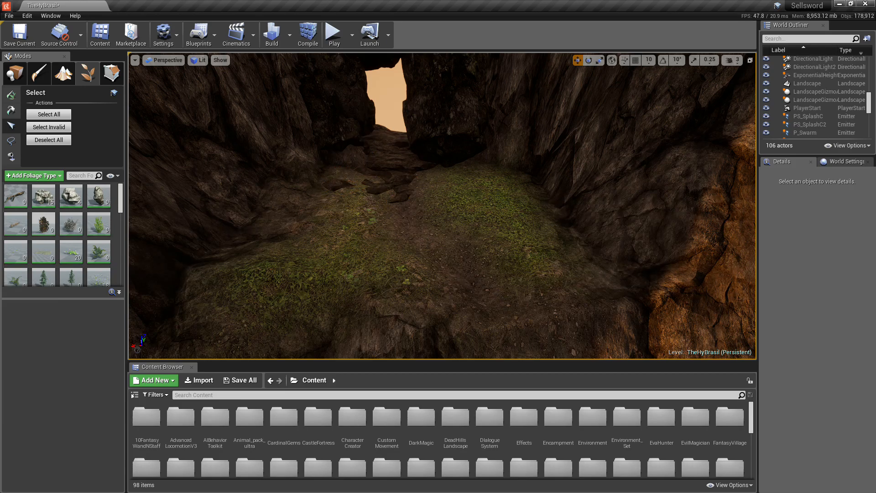
Step: Play-test from the path before the opening, walk the character through the reworked passage, and end the session
{"action": "left_click", "coordinate": [14, 73]}
{"action": "right_click", "coordinate": [378, 234]}
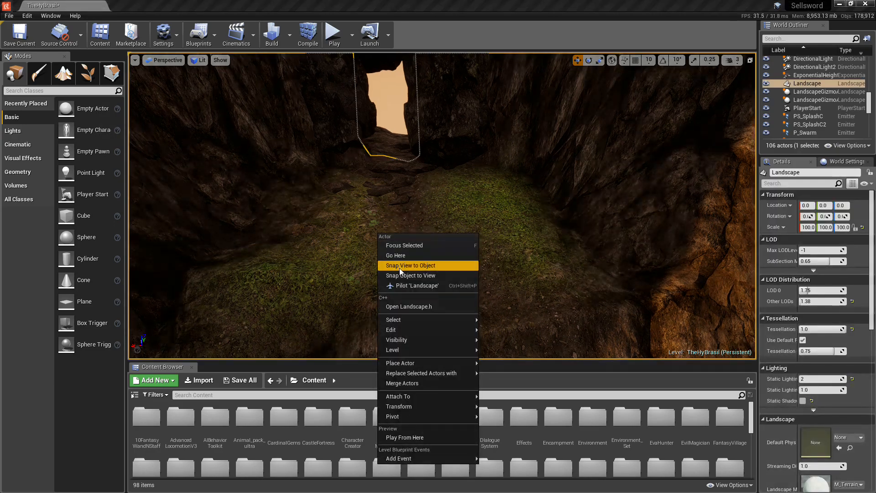
{"action": "left_click", "coordinate": [389, 438]}
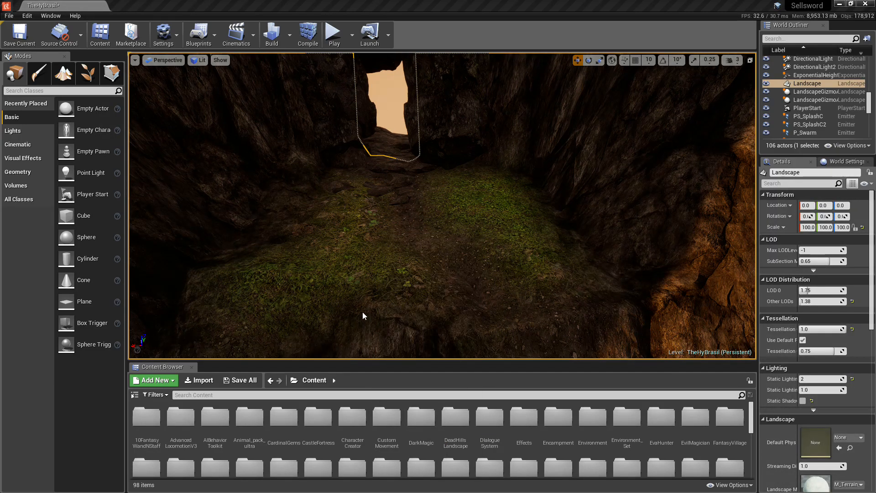
{"action": "key", "text": "alt+p"}
{"action": "key", "text": "w"}
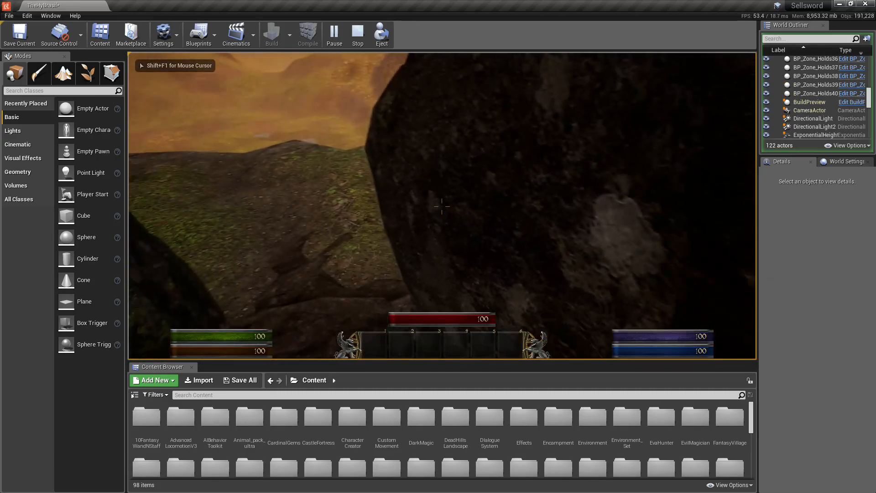
{"action": "key", "text": "Escape"}
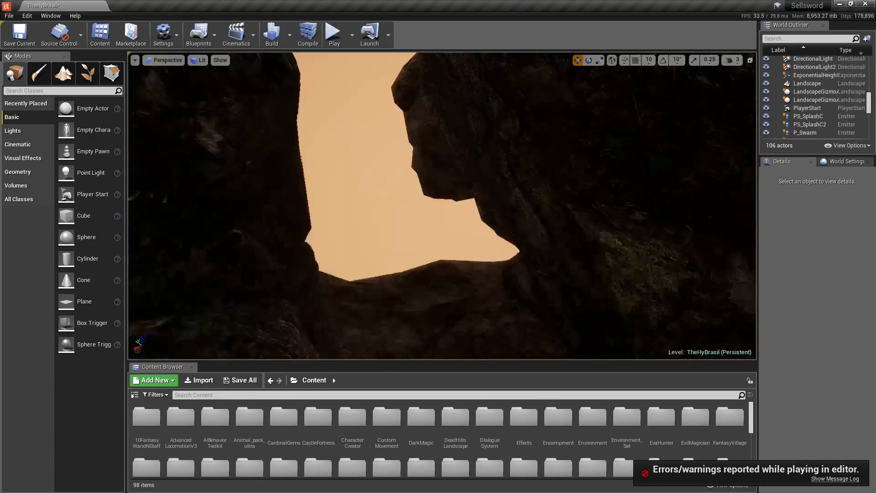
Step: Select the foliage rock above the opening, raise it slightly and stretch it to cover more of the gap
{"action": "key", "text": "s"}
{"action": "right_click_drag", "start_coordinate": [409, 206], "coordinate": [352, 201]}
{"action": "left_click", "coordinate": [424, 161]}
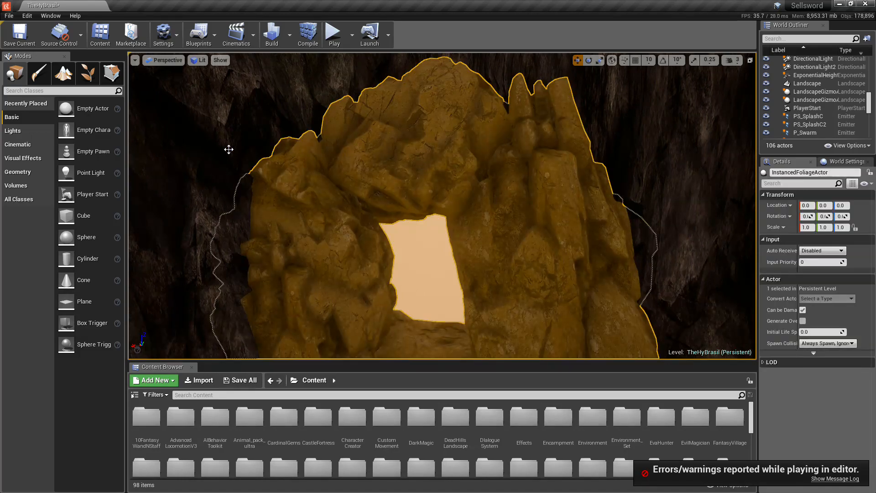
{"action": "left_click", "coordinate": [87, 73]}
{"action": "left_click", "coordinate": [391, 139]}
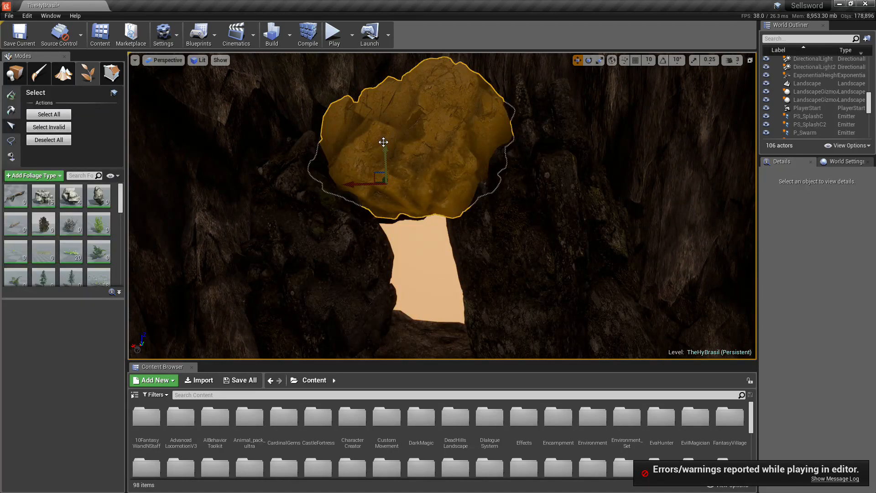
{"action": "left_click_drag", "start_coordinate": [383, 142], "coordinate": [387, 131]}
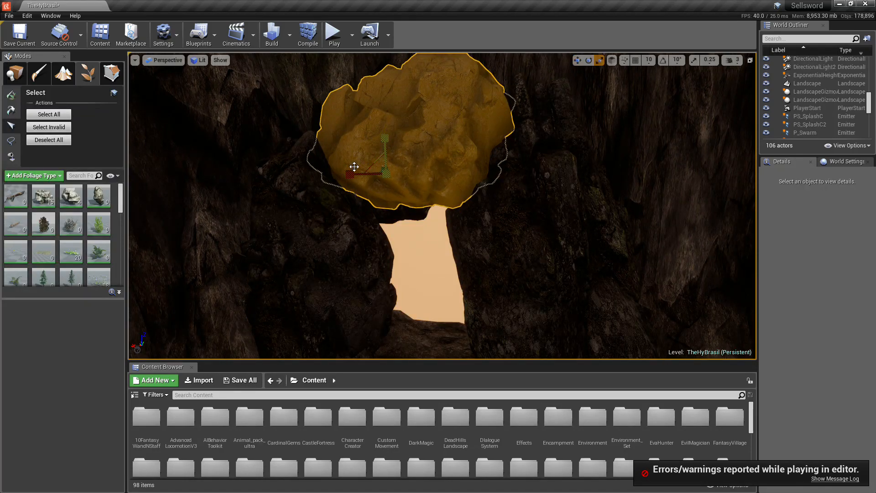
{"action": "left_click_drag", "start_coordinate": [351, 174], "coordinate": [342, 174]}
{"action": "left_click_drag", "start_coordinate": [384, 138], "coordinate": [381, 160]}
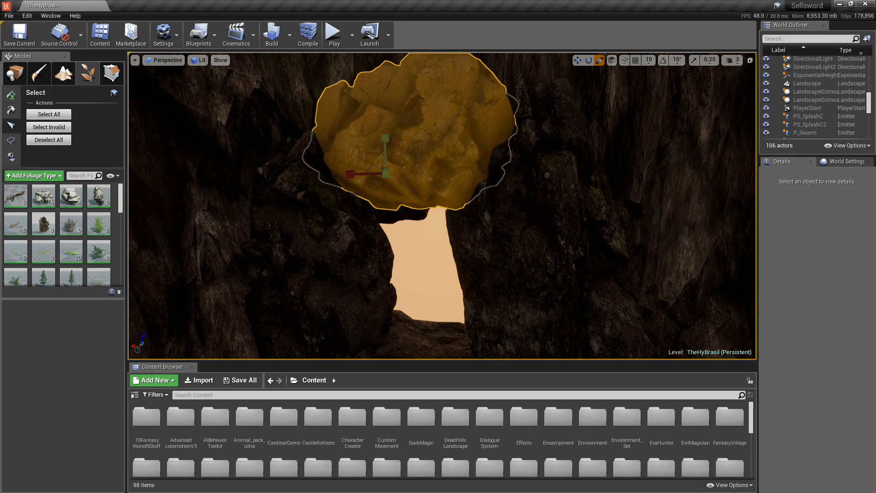
Step: Rotate the rock above the opening so it sits more naturally between the cliff walls
{"action": "key", "text": "w"}
{"action": "mouse_move", "coordinate": [386, 174]}
{"action": "right_mouse_down"}
{"action": "mouse_move", "coordinate": [386, 132]}
{"action": "mouse_move", "coordinate": [386, 187]}
{"action": "right_mouse_up"}
{"action": "key", "text": "s"}
{"action": "right_click_drag", "start_coordinate": [451, 235], "coordinate": [451, 263]}
{"action": "key", "text": "w"}
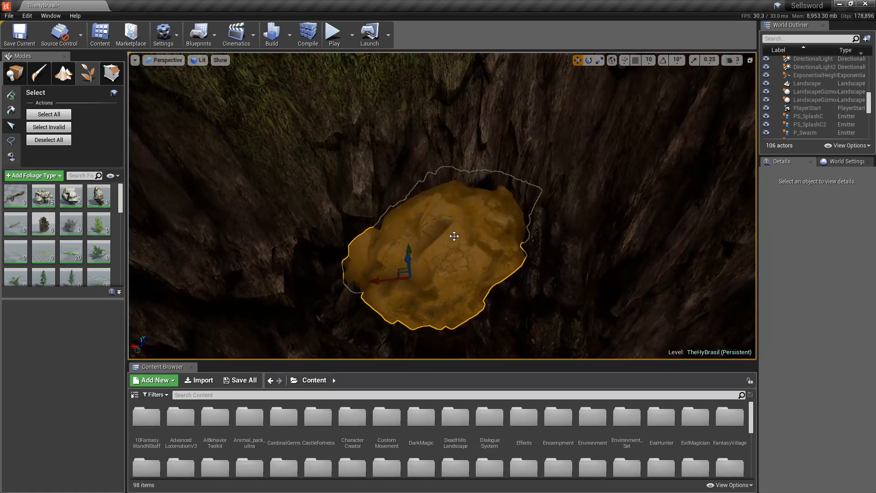
{"action": "key", "text": "e"}
{"action": "left_click_drag", "start_coordinate": [409, 270], "coordinate": [449, 301]}
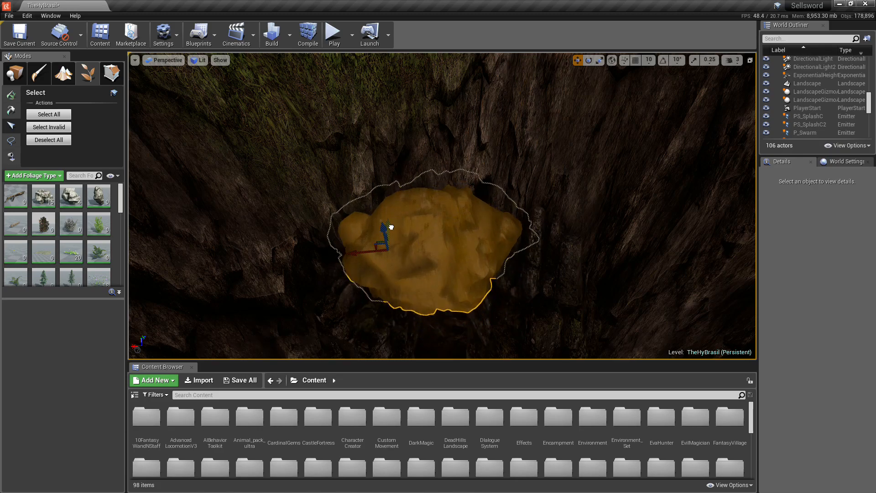
Step: Enlarge the rotated overhead rock in width and height so it bridges both side rocks
{"action": "right_click_drag", "start_coordinate": [392, 224], "coordinate": [393, 160]}
{"action": "key", "text": "q"}
{"action": "right_click_drag", "start_coordinate": [429, 279], "coordinate": [430, 278]}
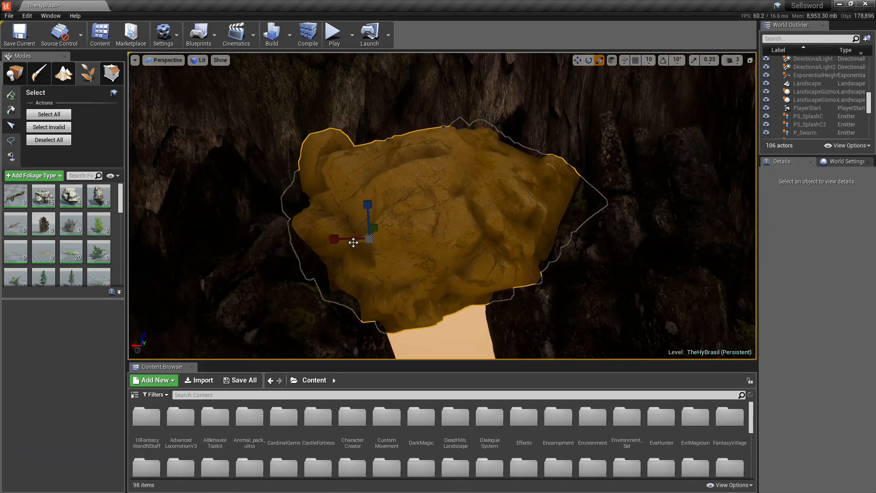
{"action": "left_click_drag", "start_coordinate": [337, 238], "coordinate": [370, 206]}
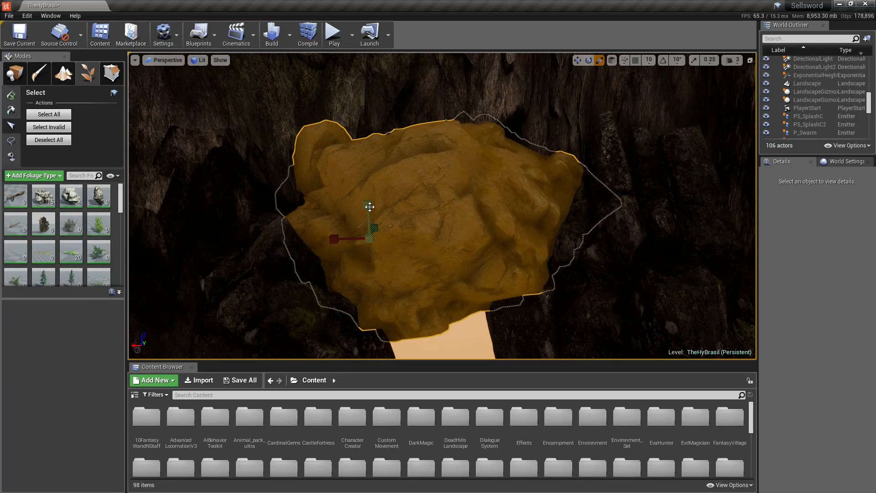
{"action": "key", "text": "Escape"}
{"action": "right_click_drag", "start_coordinate": [369, 205], "coordinate": [374, 265]}
{"action": "key", "text": "s"}
{"action": "key", "text": "w"}
{"action": "right_click_drag", "start_coordinate": [417, 188], "coordinate": [417, 188]}
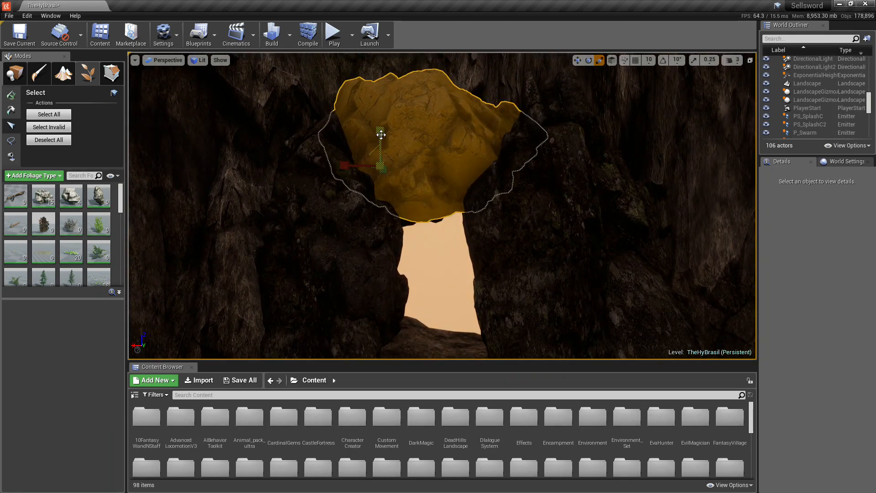
{"action": "key", "text": "Escape"}
{"action": "left_click", "coordinate": [398, 165]}
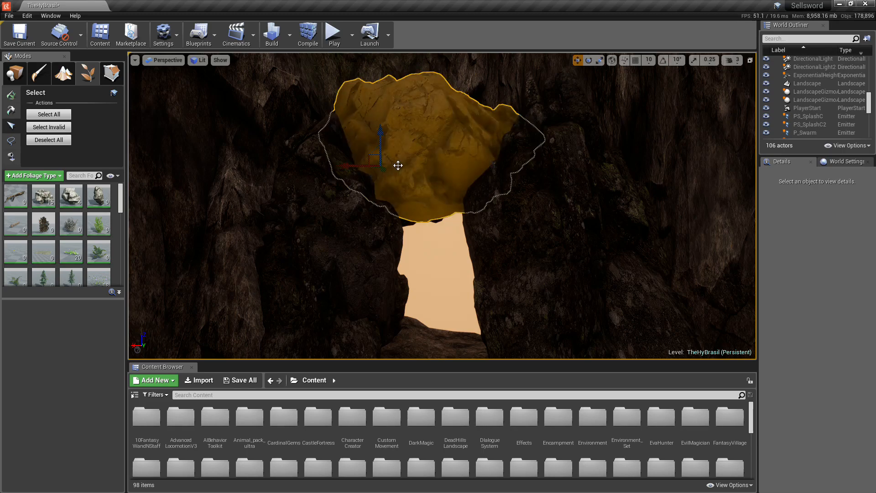
Step: Duplicate the flat floor rock toward the far end of the passage and place a second copy beside it
{"action": "right_click_drag", "start_coordinate": [391, 256], "coordinate": [390, 256]}
{"action": "left_click", "coordinate": [422, 231]}
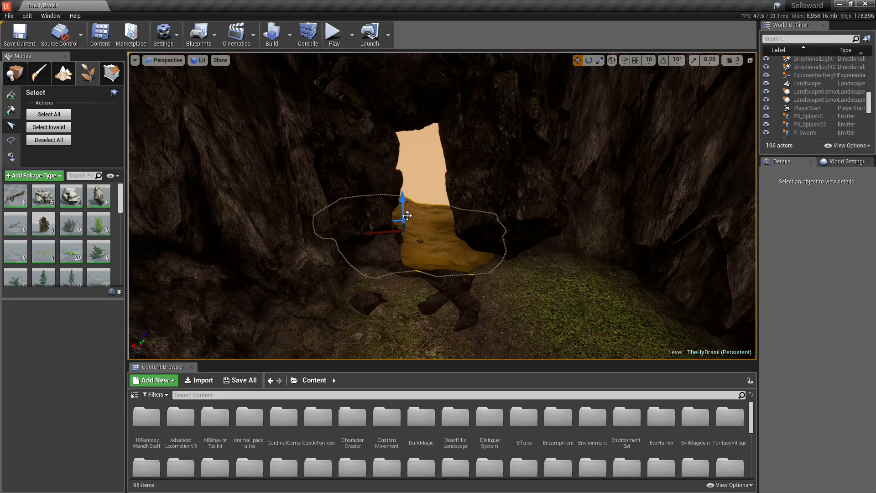
{"action": "right_click_drag", "start_coordinate": [397, 222], "coordinate": [395, 223]}
{"action": "left_click_drag", "start_coordinate": [393, 221], "coordinate": [405, 198]}
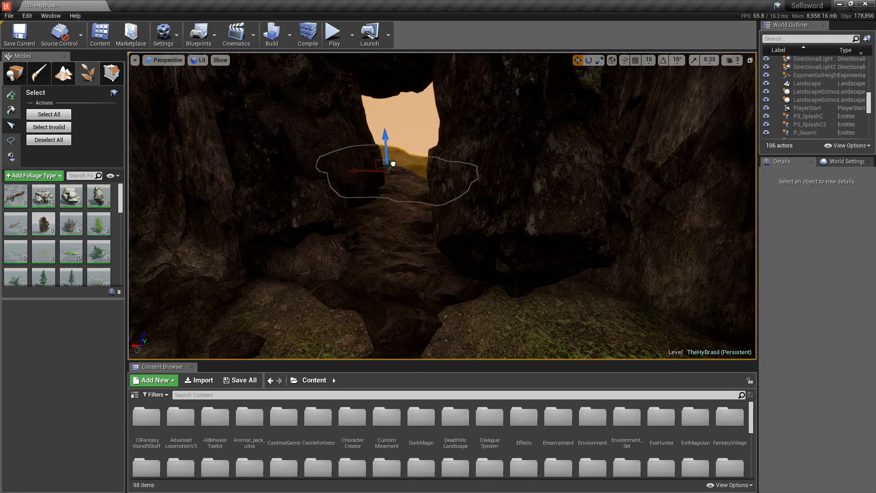
{"action": "left_click_drag", "start_coordinate": [363, 166], "coordinate": [436, 176]}
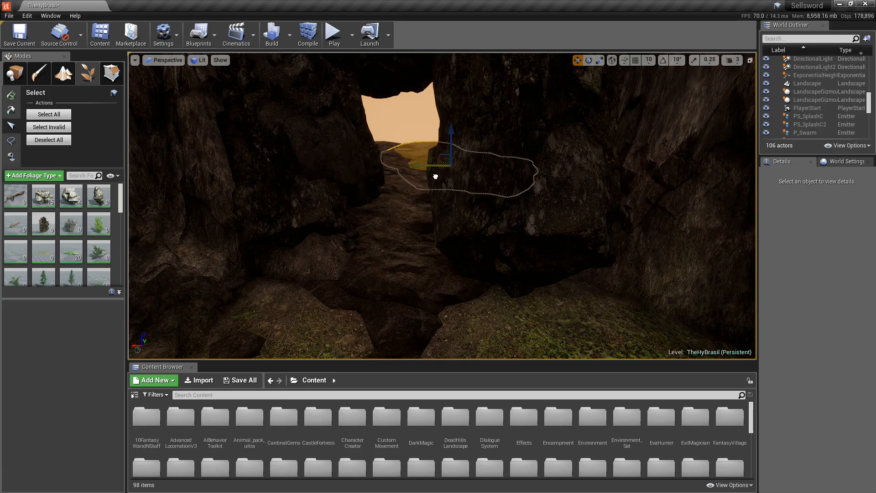
Step: Turn the second floor rock copy around its vertical axis on the outer side of the passage
{"action": "mouse_move", "coordinate": [437, 175]}
{"action": "right_mouse_down"}
{"action": "mouse_move", "coordinate": [412, 174]}
{"action": "mouse_move", "coordinate": [427, 177]}
{"action": "right_mouse_up"}
{"action": "key", "text": "e"}
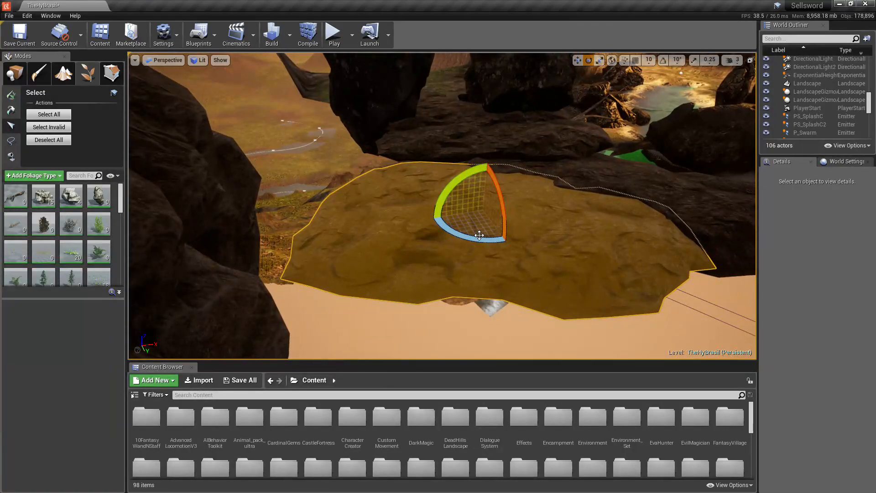
{"action": "left_click_drag", "start_coordinate": [478, 236], "coordinate": [416, 235]}
{"action": "left_click_drag", "start_coordinate": [539, 224], "coordinate": [402, 196]}
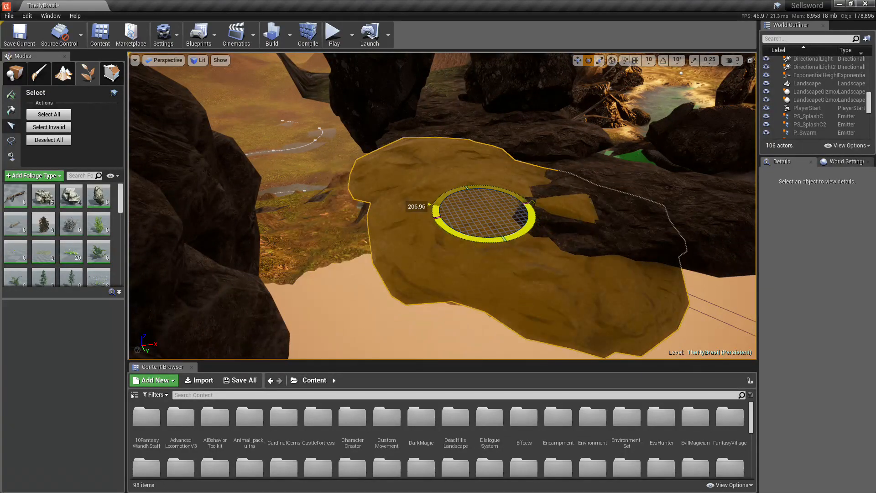
{"action": "key", "text": "w"}
Step: Select the neighbouring floor rock copy, rotate it and shift it to extend the ledge outside the passage
{"action": "left_click", "coordinate": [666, 206]}
{"action": "key", "text": "e"}
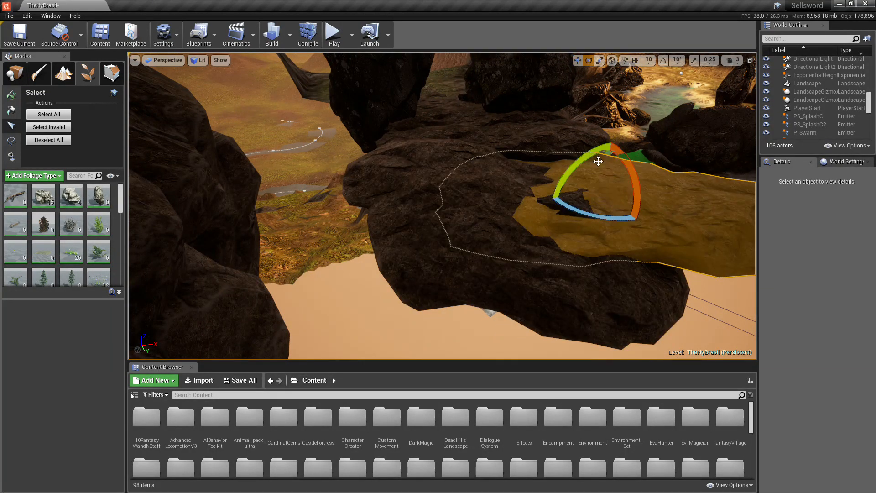
{"action": "mouse_move", "coordinate": [605, 144]}
{"action": "left_mouse_down"}
{"action": "mouse_move", "coordinate": [570, 164]}
{"action": "mouse_move", "coordinate": [615, 141]}
{"action": "left_mouse_up"}
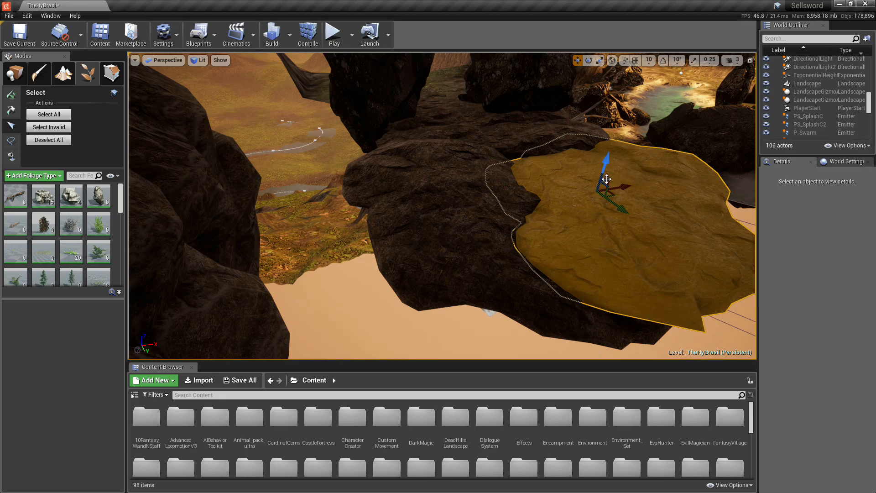
{"action": "left_click_drag", "start_coordinate": [622, 216], "coordinate": [656, 192]}
{"action": "left_click_drag", "start_coordinate": [611, 214], "coordinate": [612, 139]}
{"action": "left_click_drag", "start_coordinate": [635, 176], "coordinate": [642, 179]}
Step: Lower one floor rock on the outer ledge slightly and adjust the adjoining rock's rotation to blend them
{"action": "left_click", "coordinate": [475, 107]}
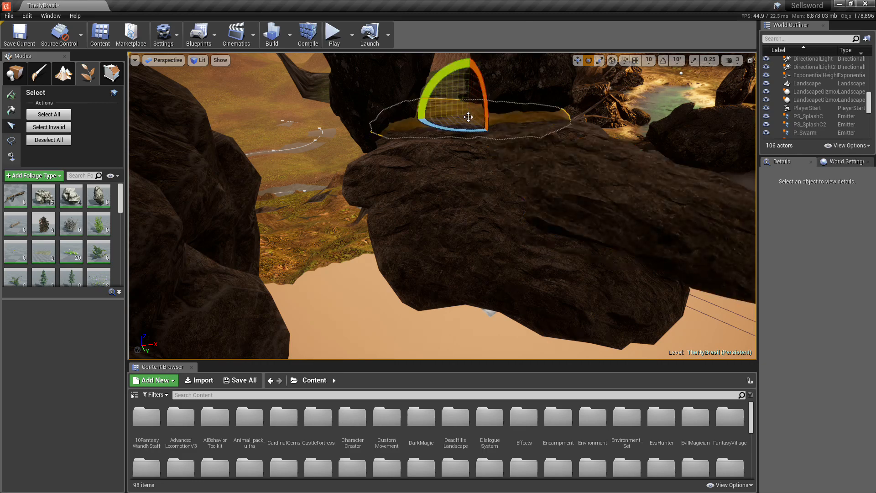
{"action": "key", "text": "w"}
{"action": "right_click_drag", "start_coordinate": [469, 117], "coordinate": [530, 167]}
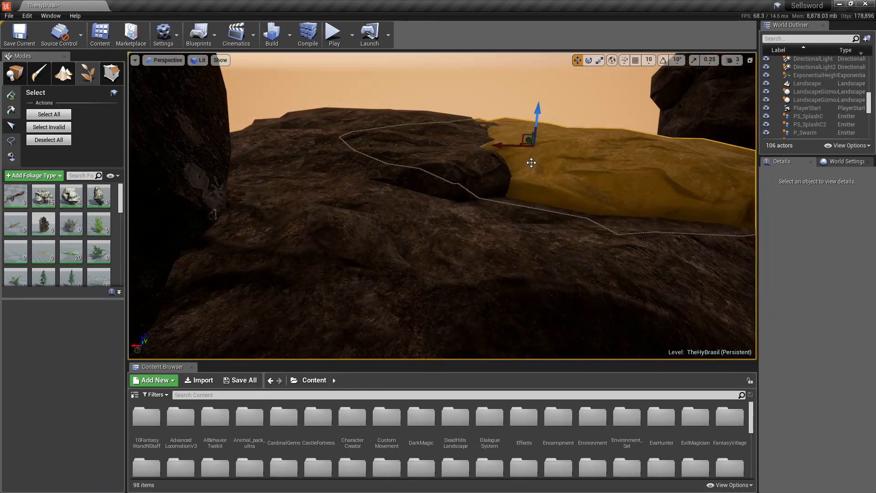
{"action": "left_click_drag", "start_coordinate": [538, 111], "coordinate": [537, 122]}
{"action": "left_click", "coordinate": [473, 141]}
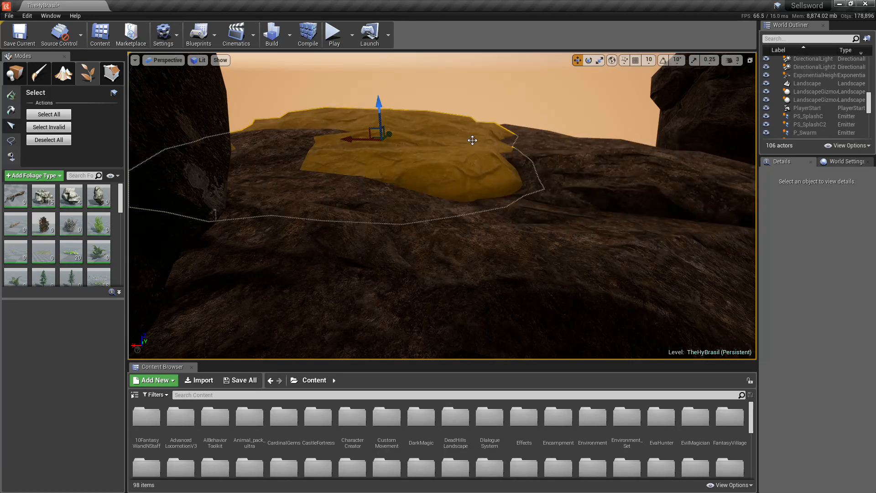
{"action": "key", "text": "e"}
{"action": "mouse_move", "coordinate": [388, 110]}
{"action": "left_mouse_down"}
{"action": "mouse_move", "coordinate": [398, 111]}
{"action": "mouse_move", "coordinate": [373, 99]}
{"action": "mouse_move", "coordinate": [380, 106]}
{"action": "left_mouse_up"}
Step: Deselect the floor rocks and save the TheHyBrasil level
{"action": "left_click", "coordinate": [511, 120]}
{"action": "key", "text": "s"}
{"action": "right_click_drag", "start_coordinate": [510, 120], "coordinate": [530, 146]}
{"action": "key", "text": "ctrl+s"}
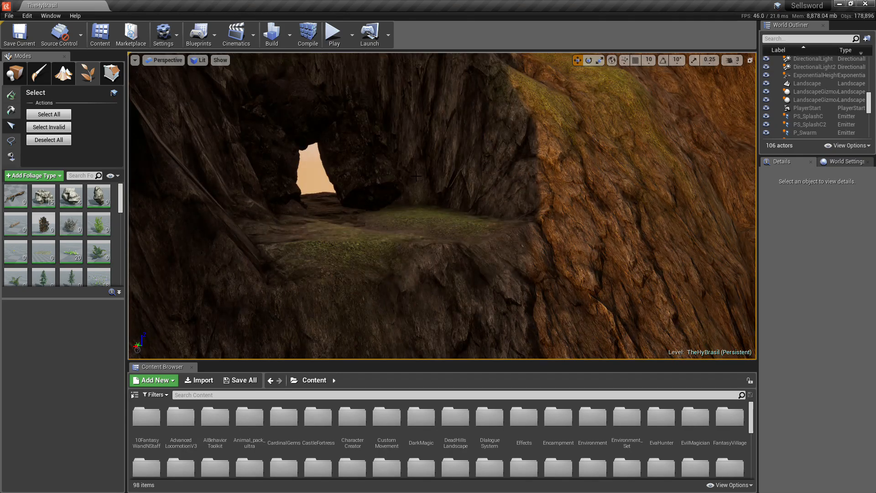
Step: Find the rockcavetunnel1 foliage type and make it the only one enabled for painting
{"action": "scroll", "coordinate": [58, 260], "scroll_direction": "down", "scroll_amount": 2}
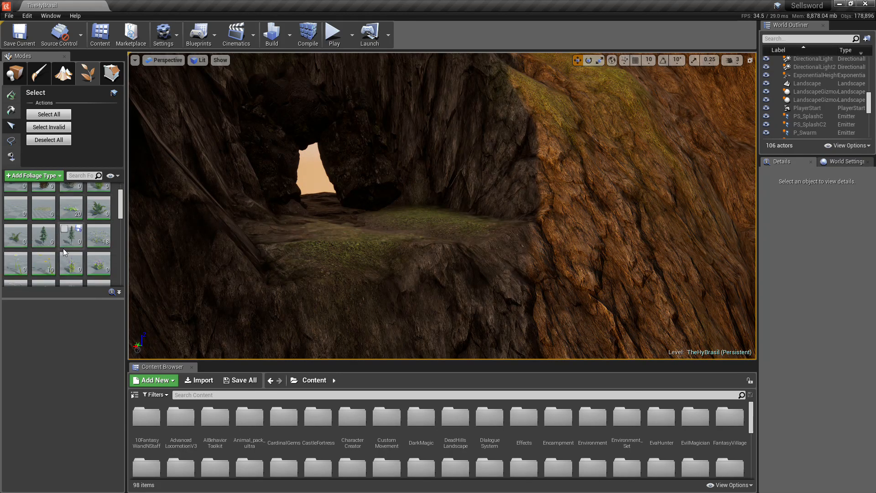
{"action": "scroll", "coordinate": [64, 252], "scroll_direction": "down", "scroll_amount": 5}
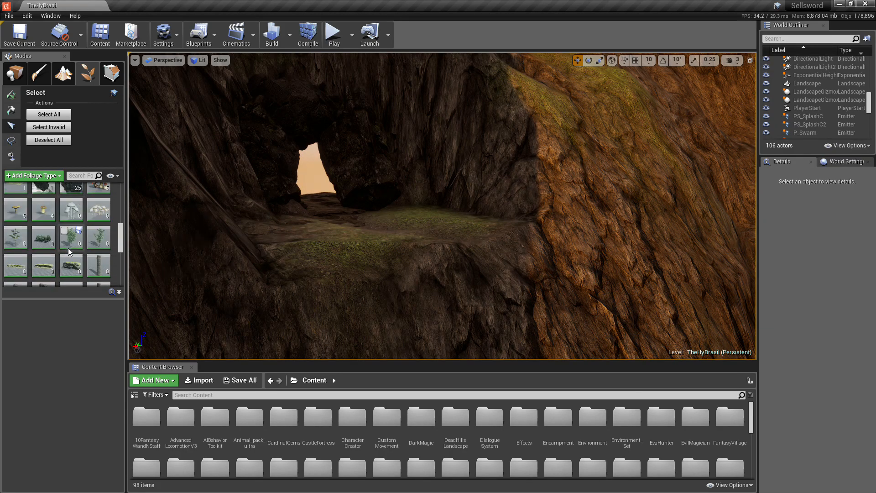
{"action": "scroll", "coordinate": [68, 248], "scroll_direction": "down", "scroll_amount": 4}
{"action": "left_click", "coordinate": [22, 248]}
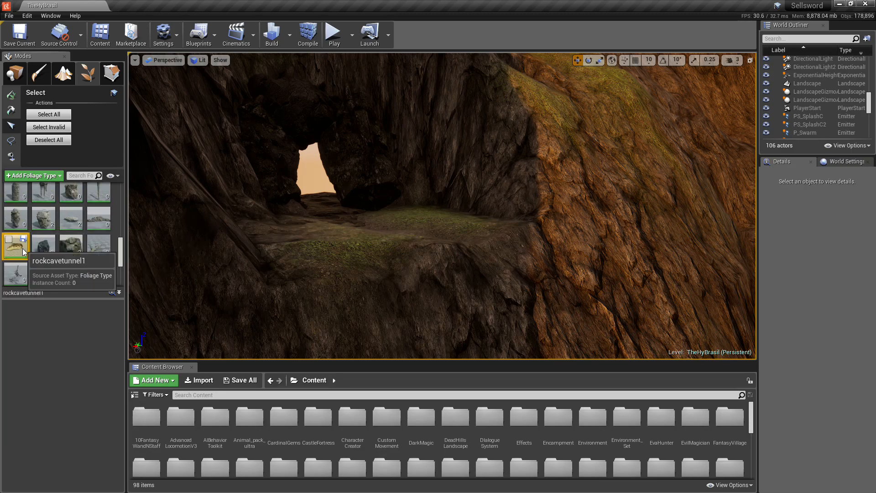
{"action": "key", "text": "ctrl+a"}
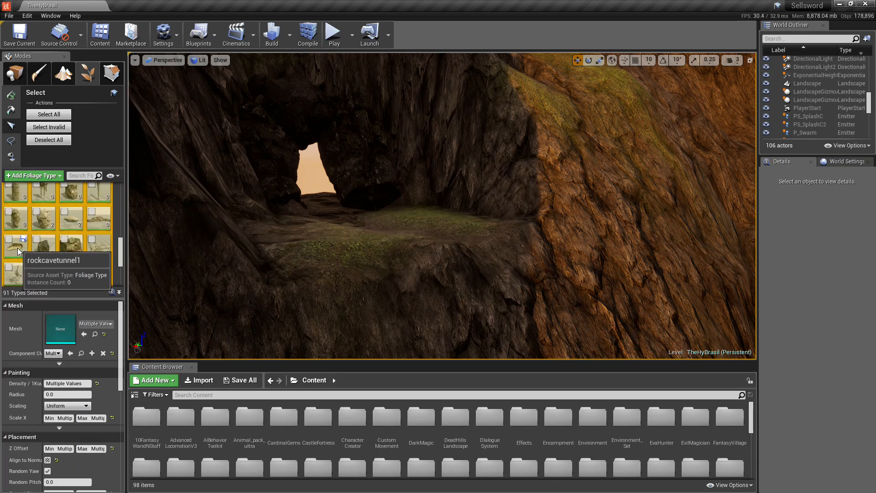
{"action": "left_click", "coordinate": [18, 236]}
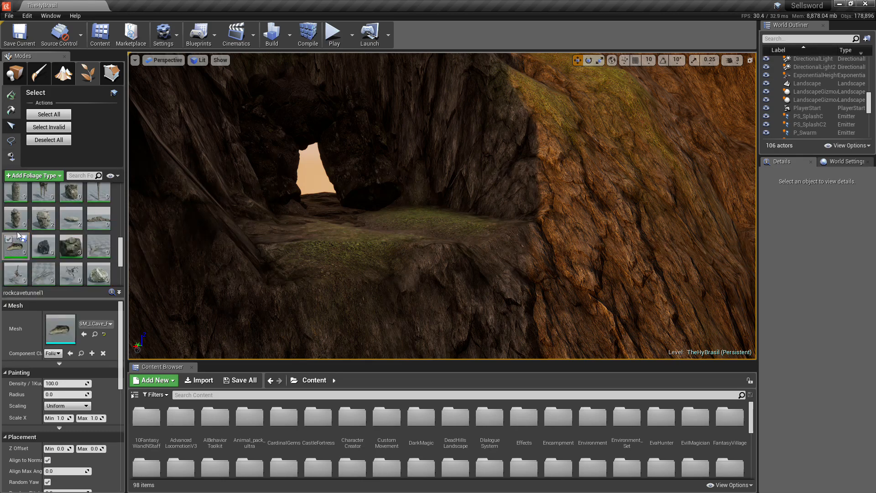
Step: Paint a single rockcavetunnel1 instance on the grassy path before the passage and select the placed tunnel
{"action": "left_click", "coordinate": [11, 99]}
{"action": "right_click_drag", "start_coordinate": [346, 227], "coordinate": [346, 269]}
{"action": "left_click", "coordinate": [346, 228]}
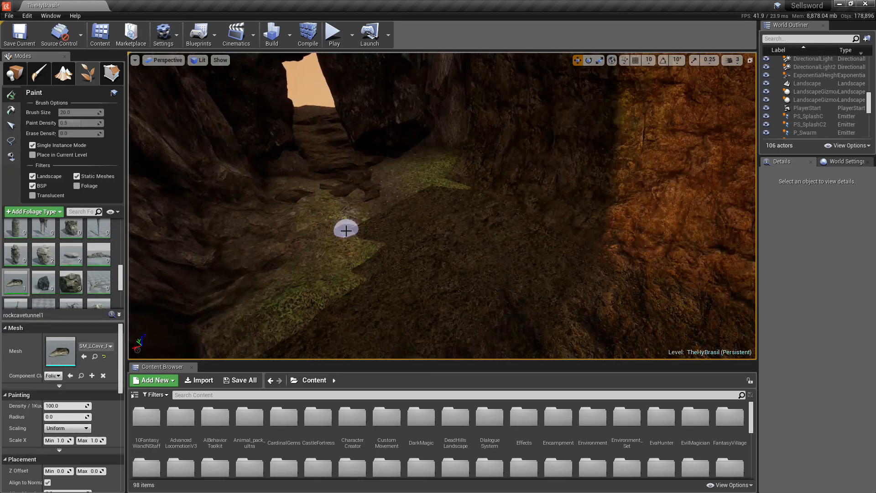
{"action": "left_click", "coordinate": [14, 125]}
{"action": "right_click_drag", "start_coordinate": [402, 168], "coordinate": [511, 166]}
{"action": "left_click", "coordinate": [401, 168]}
Step: Move the cave tunnel out of the cliff into the open space beyond the passage's outer ledge
{"action": "mouse_move", "coordinate": [356, 140]}
{"action": "right_mouse_down"}
{"action": "mouse_move", "coordinate": [402, 132]}
{"action": "mouse_move", "coordinate": [548, 183]}
{"action": "mouse_move", "coordinate": [356, 140]}
{"action": "right_mouse_up"}
{"action": "left_click_drag", "start_coordinate": [561, 216], "coordinate": [530, 222]}
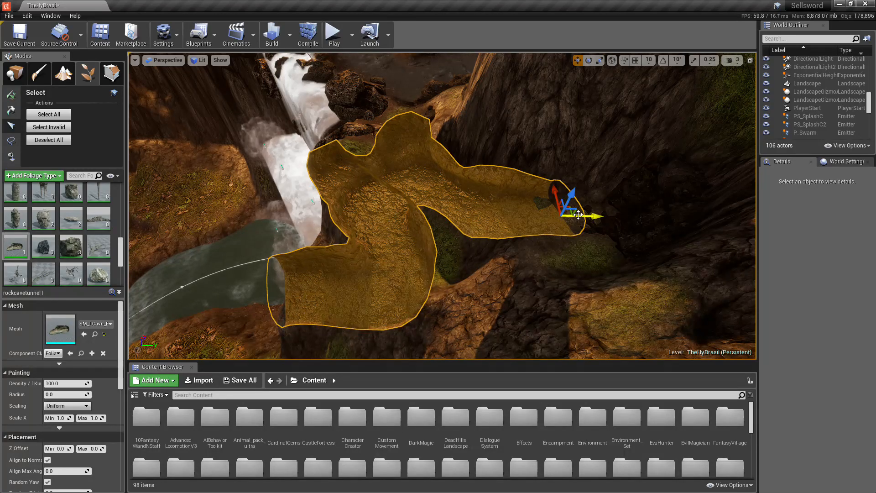
{"action": "right_click_drag", "start_coordinate": [529, 222], "coordinate": [643, 235]}
{"action": "right_click_drag", "start_coordinate": [560, 215], "coordinate": [561, 216]}
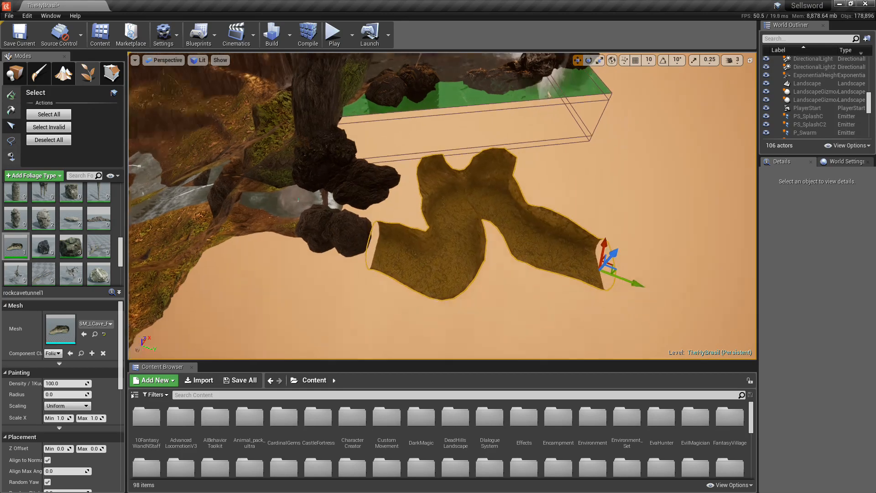
{"action": "key", "text": "w"}
{"action": "right_click_drag", "start_coordinate": [442, 205], "coordinate": [397, 276]}
{"action": "key", "text": "w"}
{"action": "key", "text": "s"}
{"action": "key", "text": "a"}
{"action": "right_click_drag", "start_coordinate": [506, 274], "coordinate": [550, 265]}
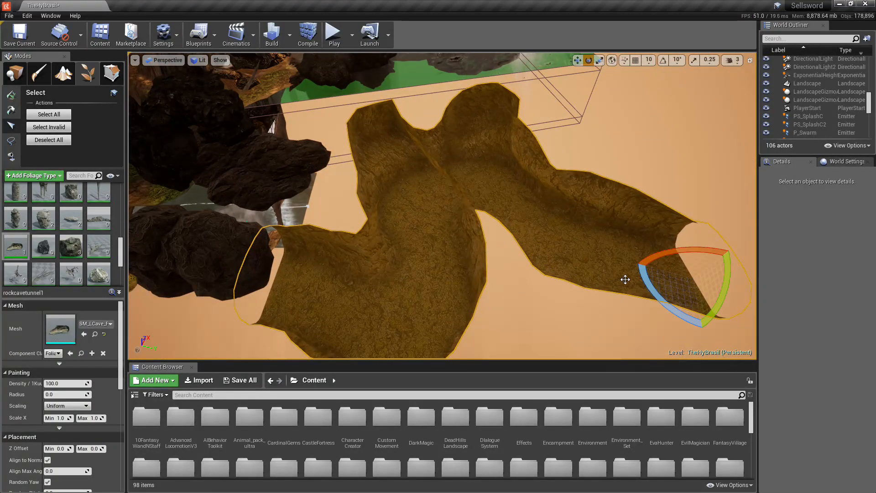
Step: Rotate the cave tunnel so it leads away from the cliff and move its mouth to the passage exit
{"action": "left_click_drag", "start_coordinate": [657, 292], "coordinate": [736, 265]}
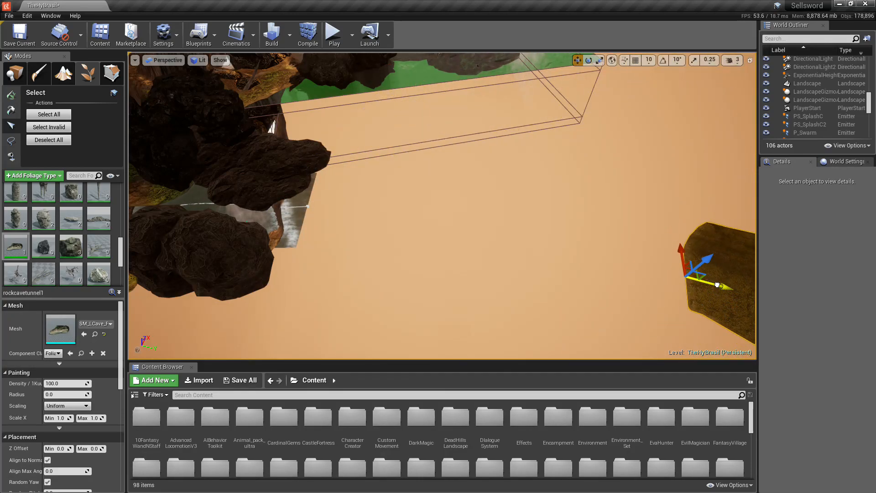
{"action": "left_click_drag", "start_coordinate": [426, 249], "coordinate": [234, 211]}
{"action": "right_click_drag", "start_coordinate": [234, 210], "coordinate": [185, 194]}
{"action": "left_click_drag", "start_coordinate": [384, 210], "coordinate": [365, 243], "text": "alt"}
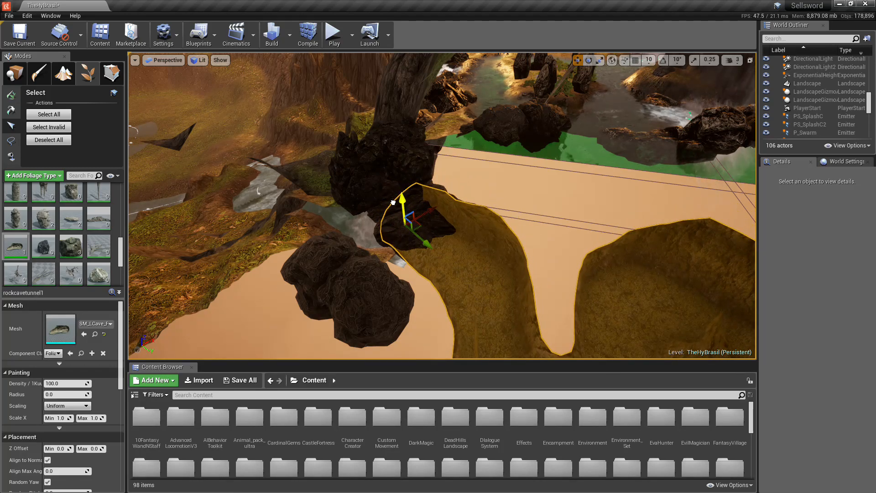
Step: Shift the cave tunnel slightly and rotate it so its mouth lines up with the rock passage's exit
{"action": "left_click_drag", "start_coordinate": [427, 208], "coordinate": [438, 206]}
{"action": "right_click_drag", "start_coordinate": [438, 206], "coordinate": [434, 227]}
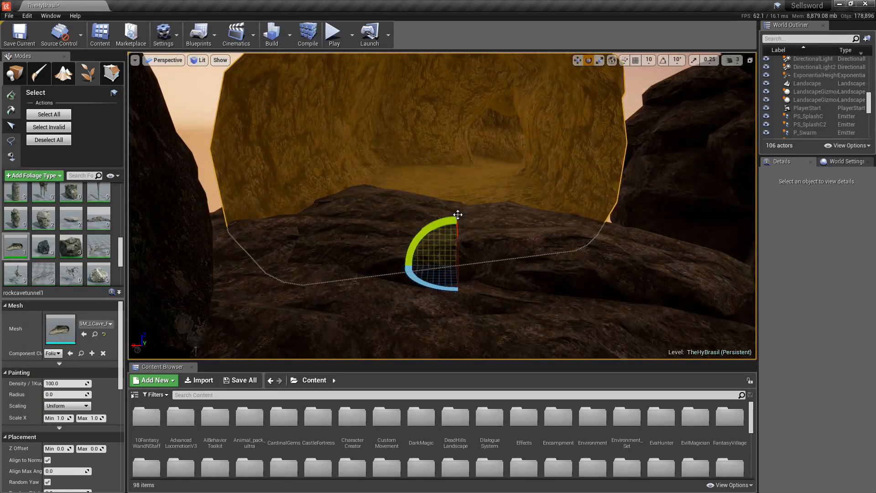
{"action": "left_click_drag", "start_coordinate": [456, 224], "coordinate": [400, 267]}
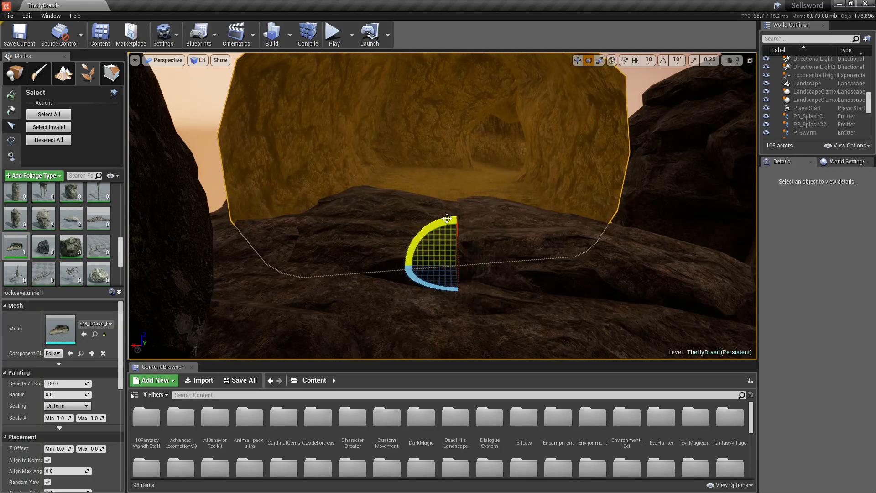
{"action": "left_click", "coordinate": [436, 256]}
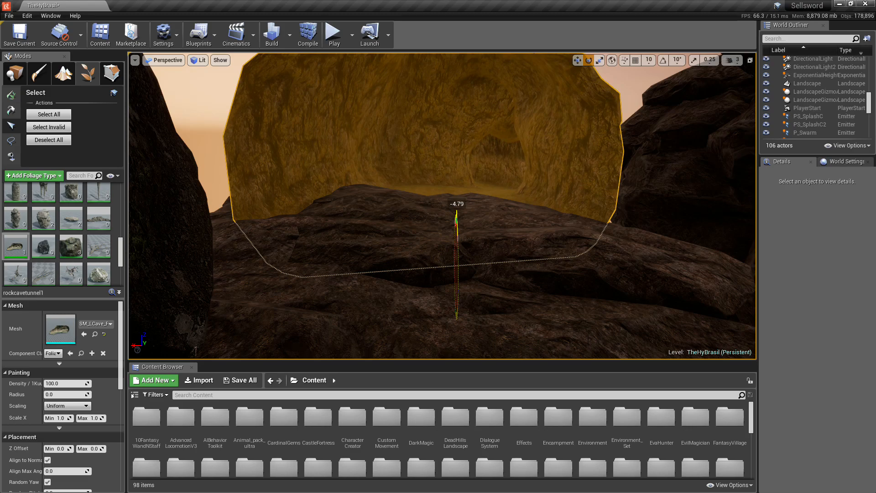
Step: Pull the cave tunnel toward the cliff so its mouth encloses the rocks at the passage's outer end
{"action": "key", "text": "w"}
{"action": "right_click_drag", "start_coordinate": [456, 215], "coordinate": [228, 251]}
{"action": "right_click_drag", "start_coordinate": [484, 210], "coordinate": [459, 193]}
{"action": "key", "text": "w"}
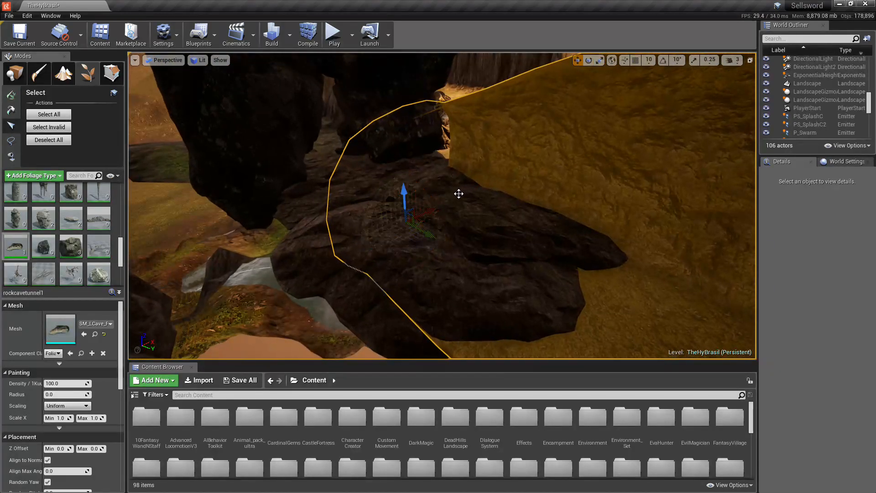
{"action": "key", "text": "a"}
{"action": "right_click_drag", "start_coordinate": [412, 210], "coordinate": [468, 233]}
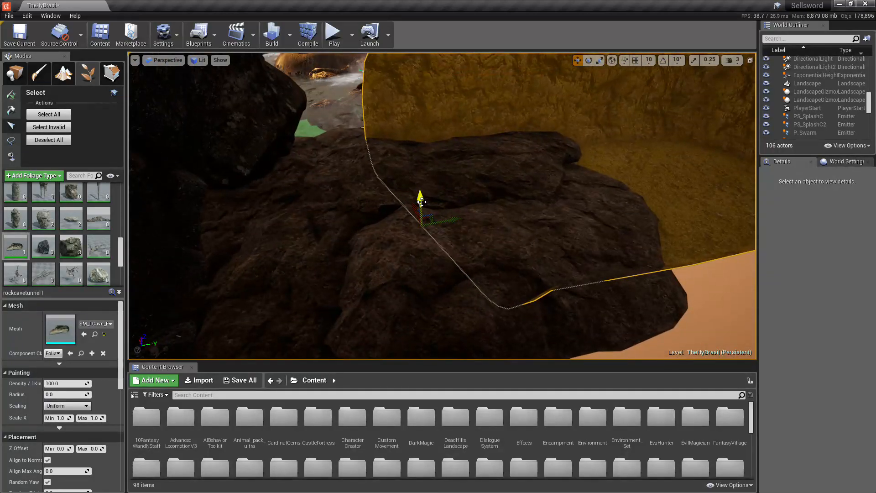
{"action": "left_click_drag", "start_coordinate": [421, 201], "coordinate": [331, 214]}
{"action": "right_click_drag", "start_coordinate": [360, 202], "coordinate": [463, 189]}
{"action": "key", "text": "a"}
{"action": "key", "text": "w"}
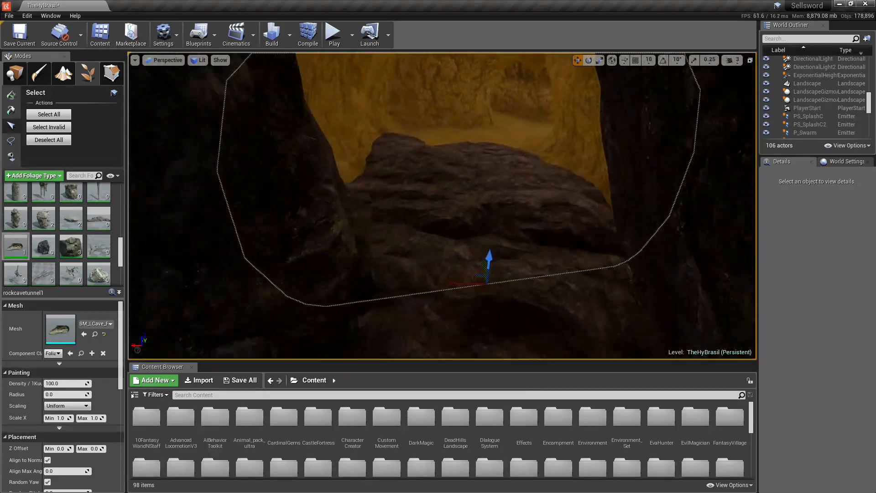
{"action": "right_click_drag", "start_coordinate": [326, 200], "coordinate": [337, 201]}
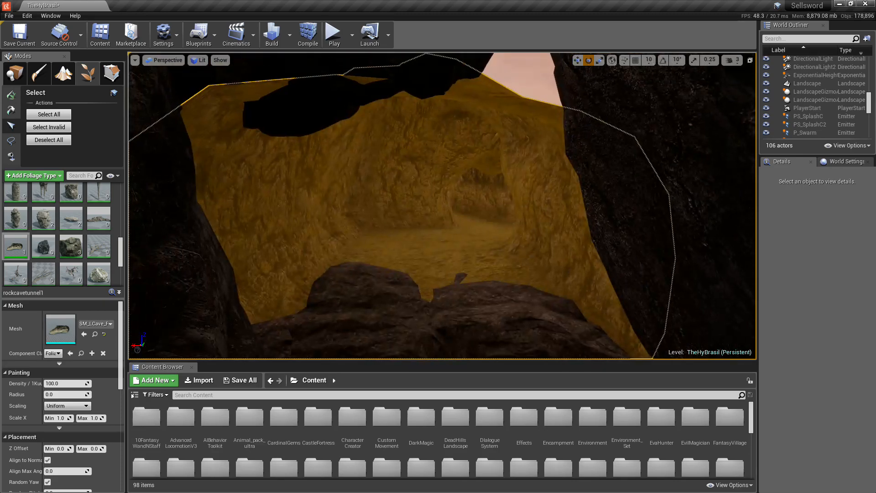
Step: Examine the cave tunnel from outside and inside, following it back through the passage to the grassy path
{"action": "key", "text": "s"}
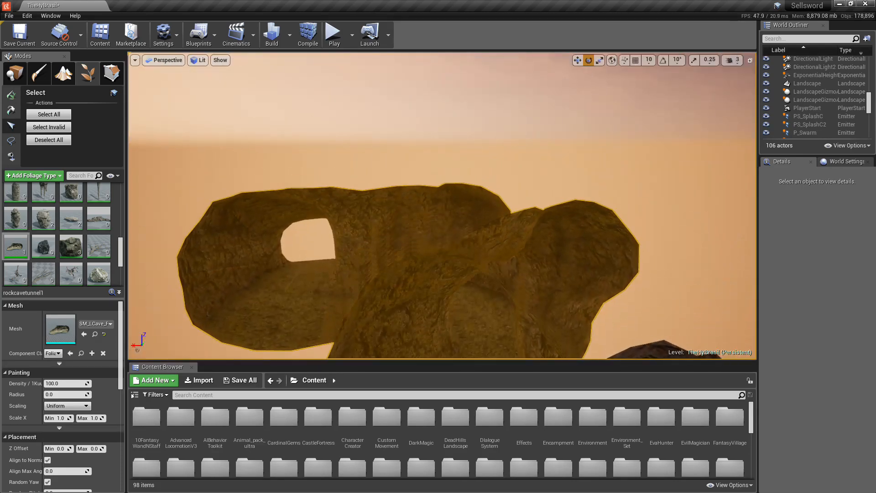
{"action": "key", "text": "w"}
{"action": "key", "text": "w"}
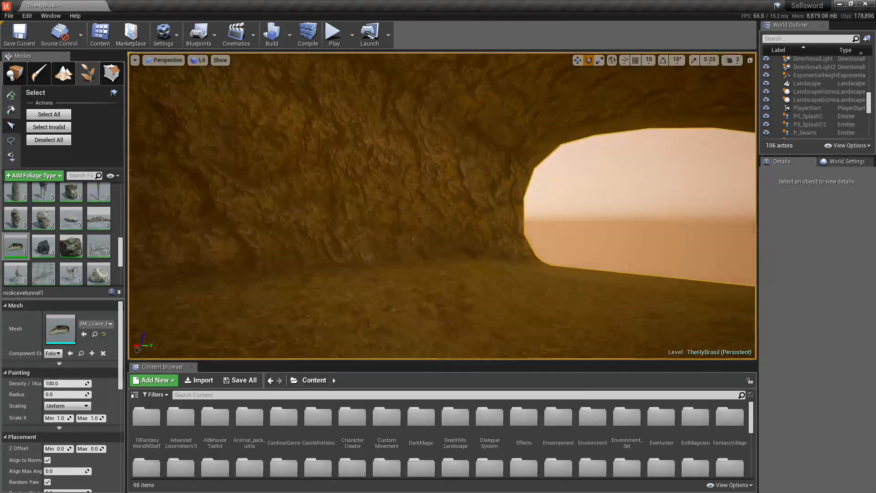
{"action": "key", "text": "w"}
{"action": "key", "text": "w"}
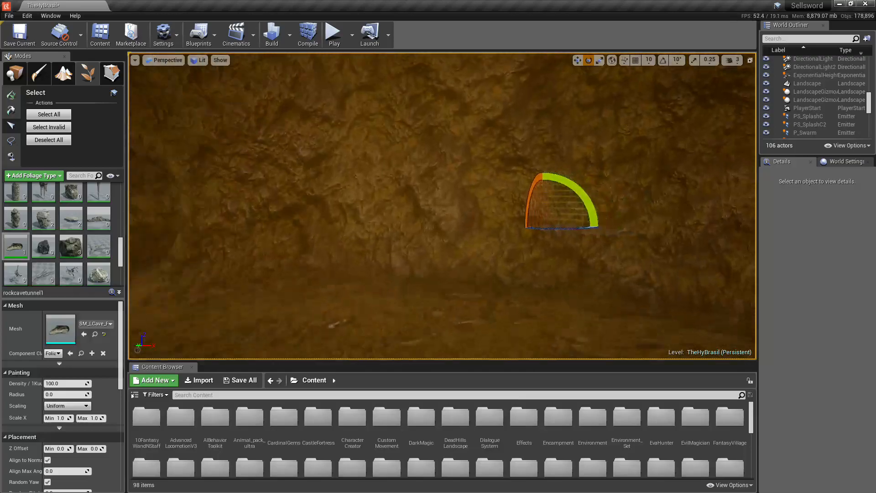
{"action": "key", "text": "w"}
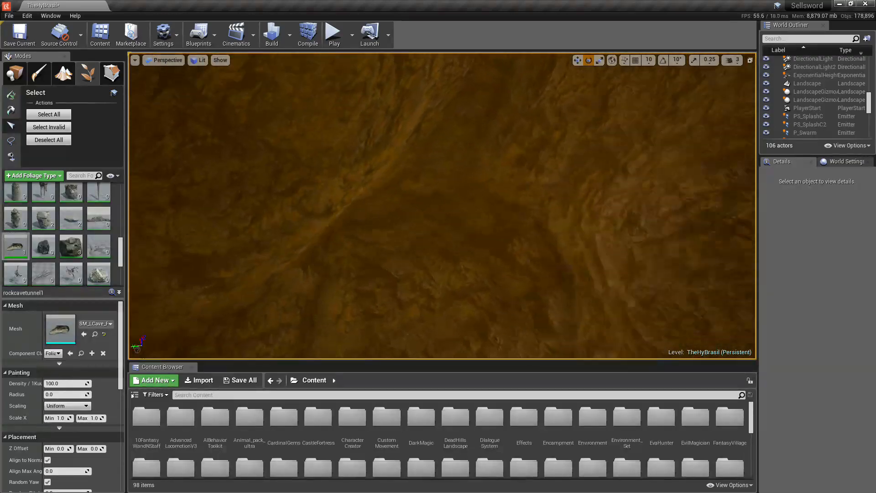
{"action": "key", "text": "s"}
{"action": "key", "text": "w"}
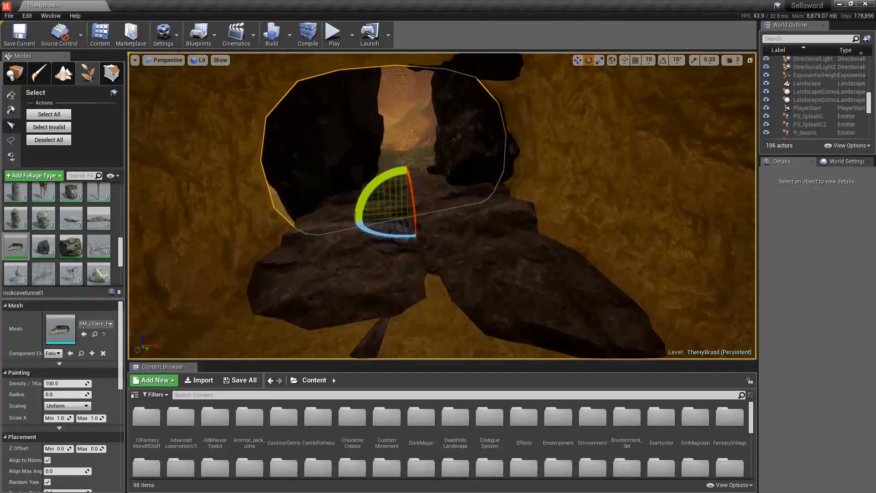
{"action": "key", "text": "w"}
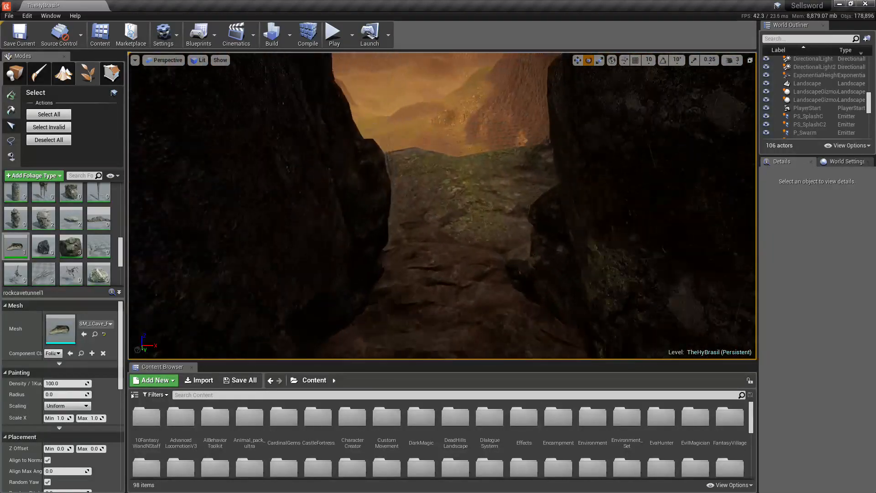
Step: Switch from foliage editing to actor placement mode and save the TheHyBrasil level
{"action": "left_click", "coordinate": [18, 75]}
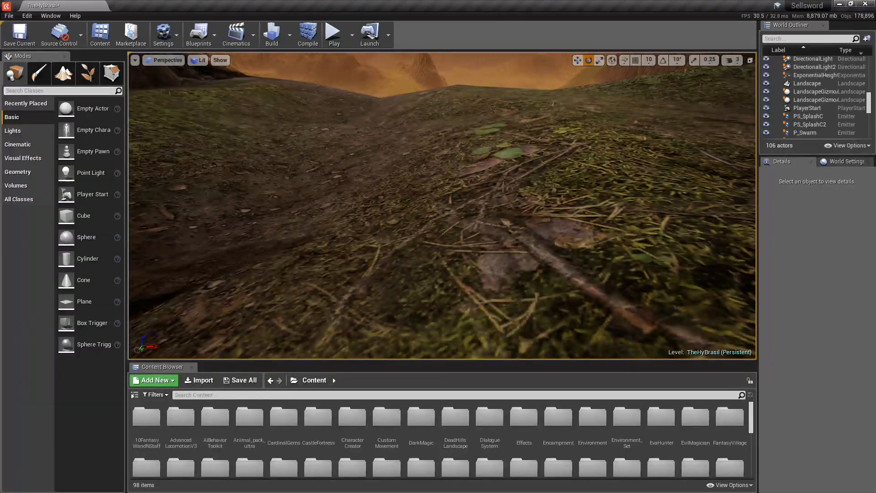
{"action": "key", "text": "ctrl+s"}
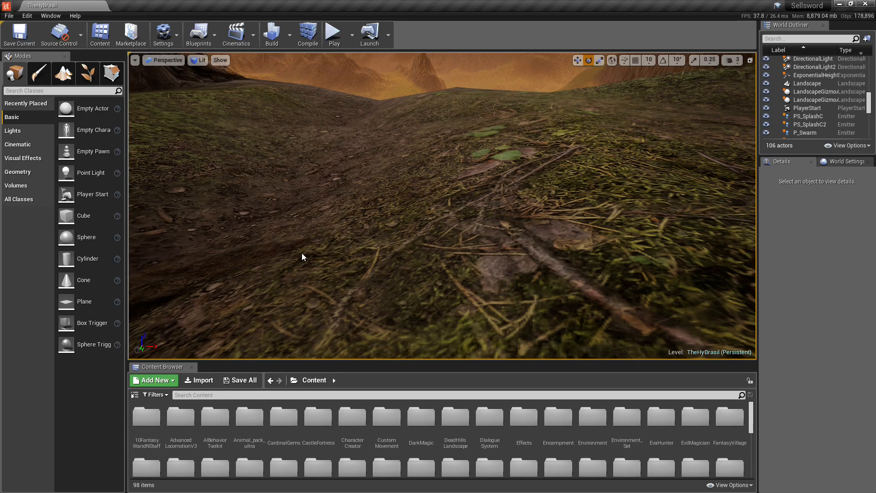
Step: Play-test the level from the grassy path and end the session
{"action": "right_click", "coordinate": [303, 253]}
{"action": "left_click", "coordinate": [329, 458]}
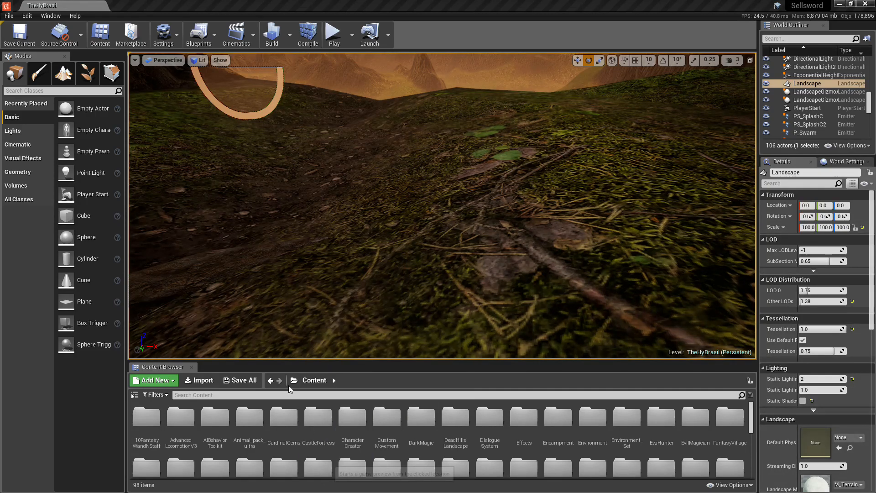
{"action": "key", "text": "Escape"}
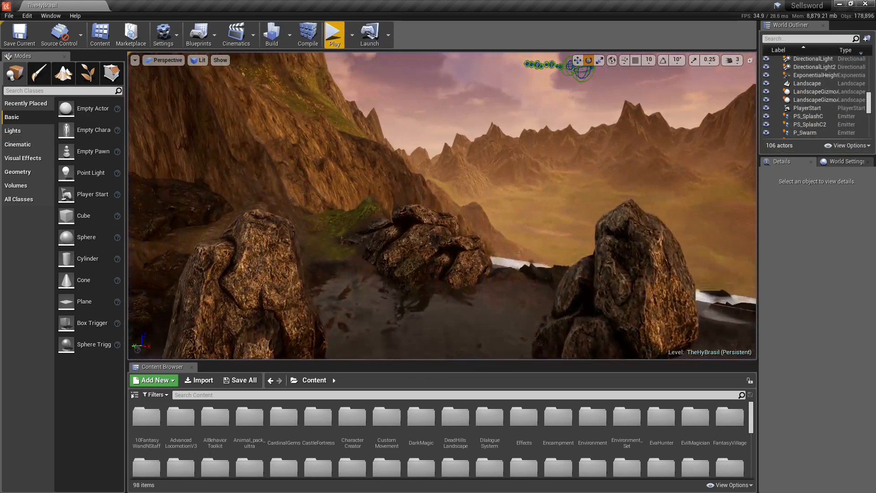
Step: Raise the camera speed to 6 and start a play test from the ground in front of the cliff passage
{"action": "left_click", "coordinate": [732, 60]}
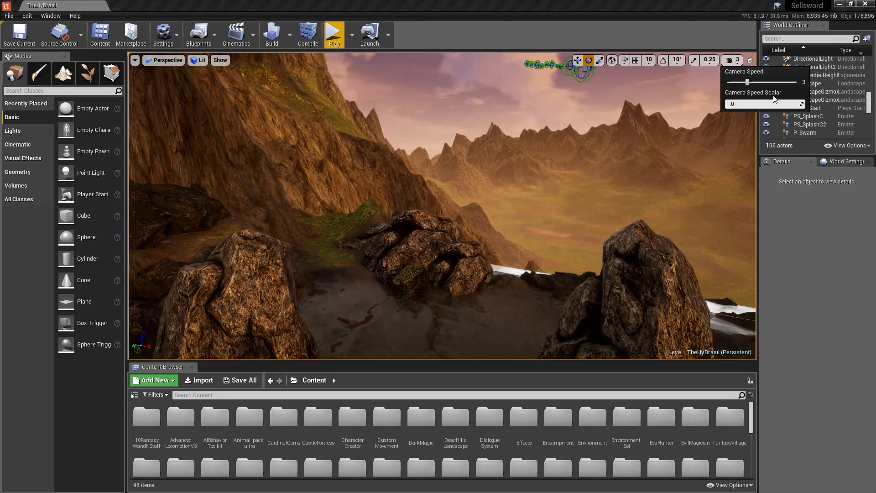
{"action": "key", "text": "w"}
{"action": "right_click_drag", "start_coordinate": [605, 125], "coordinate": [362, 132]}
{"action": "right_click", "coordinate": [466, 256]}
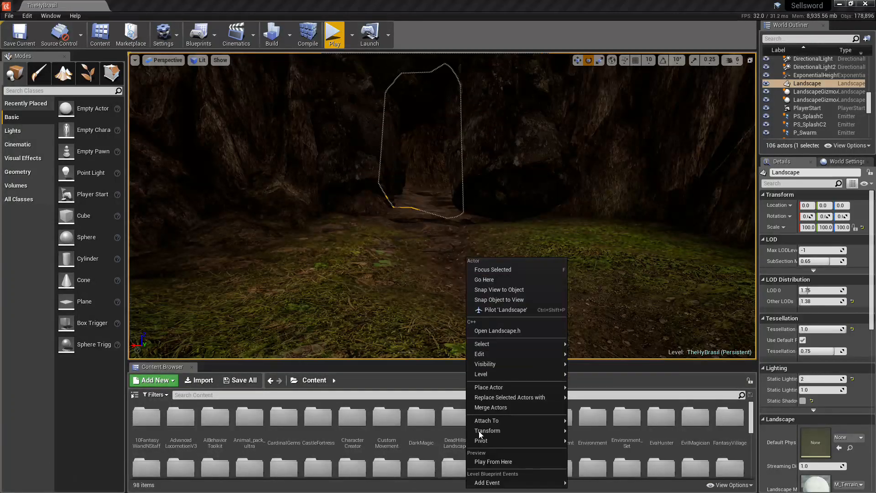
{"action": "left_click", "coordinate": [486, 458]}
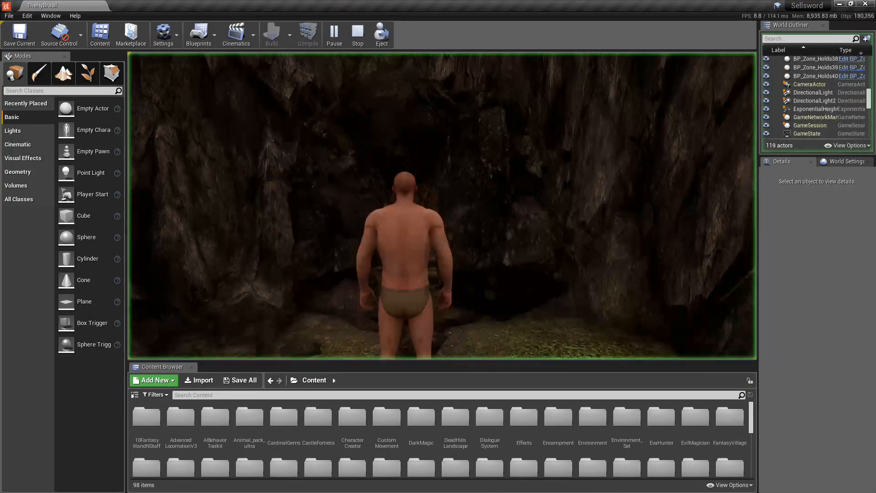
Step: Run the character through the rock passage and the cave tunnel to the tunnel's open far end
{"action": "key", "text": "w"}
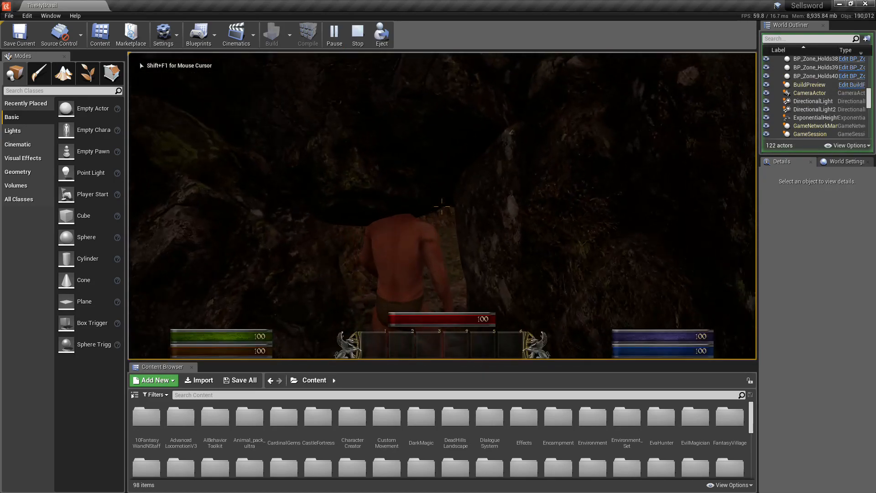
{"action": "key", "text": "w"}
{"action": "key", "text": "w"}
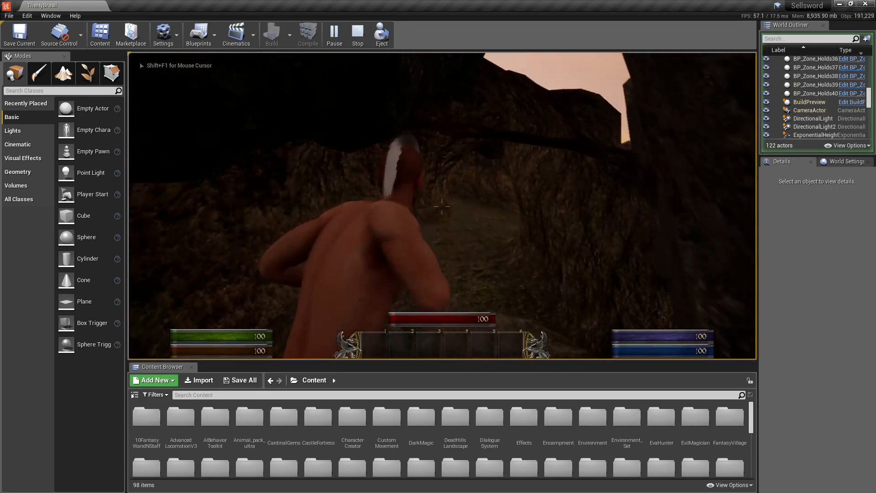
{"action": "key", "text": "w"}
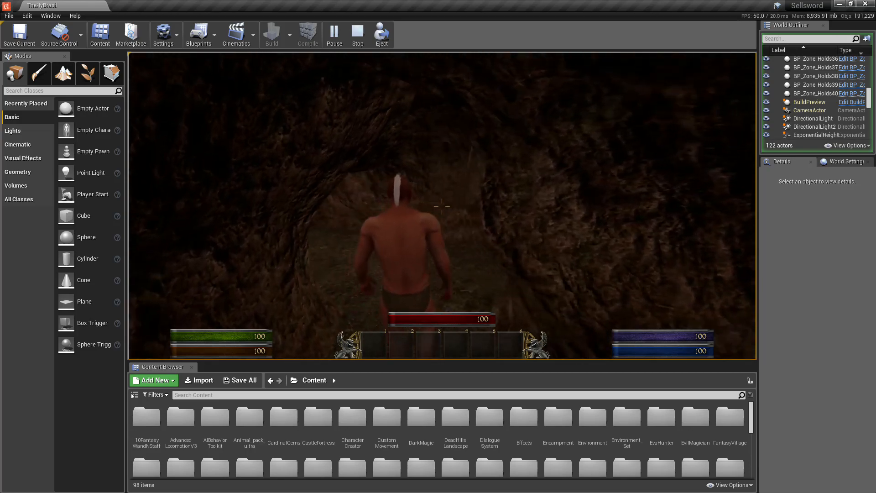
{"action": "key", "text": "w"}
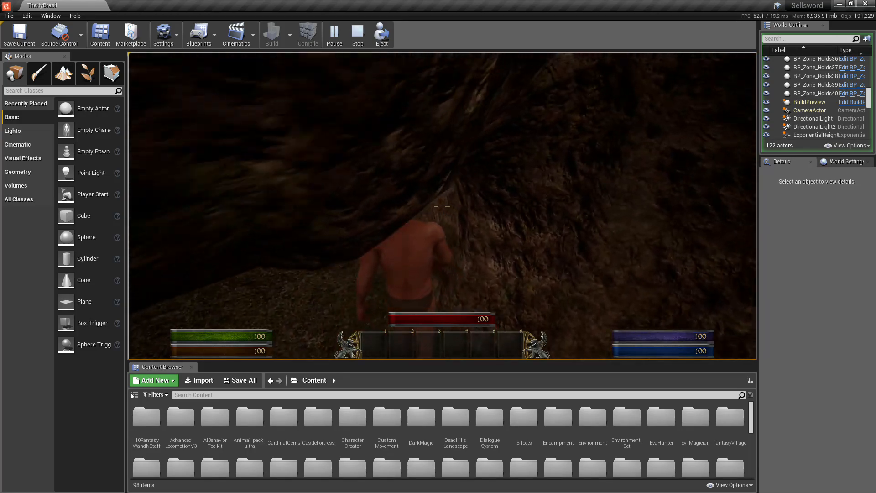
{"action": "key", "text": "w"}
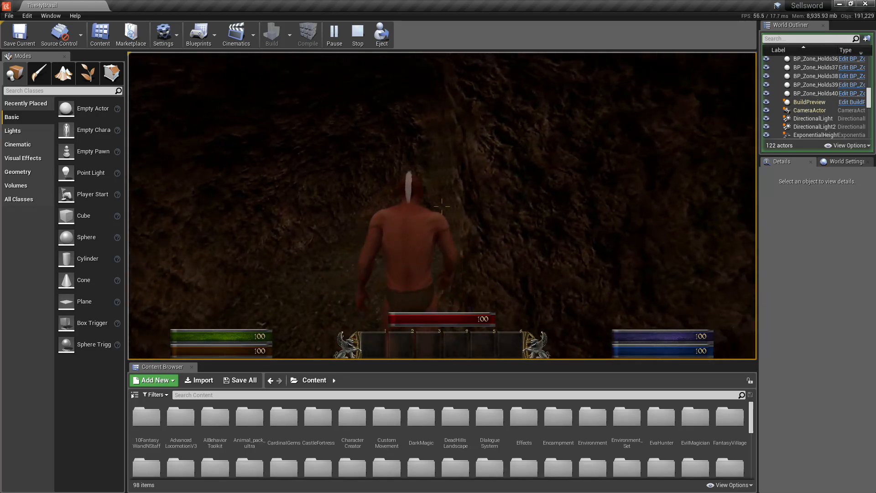
{"action": "key", "text": "w"}
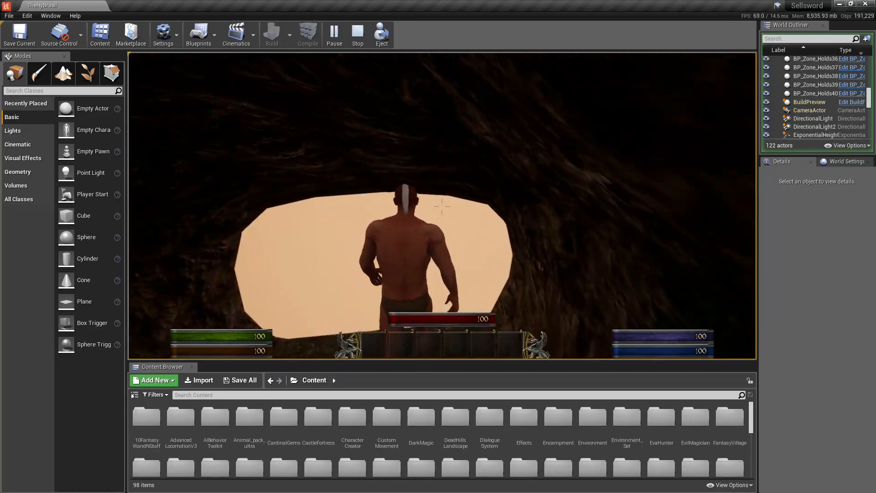
Step: Take the character out past the tunnel's open end to inspect the tunnel from outside
{"action": "key", "text": "w"}
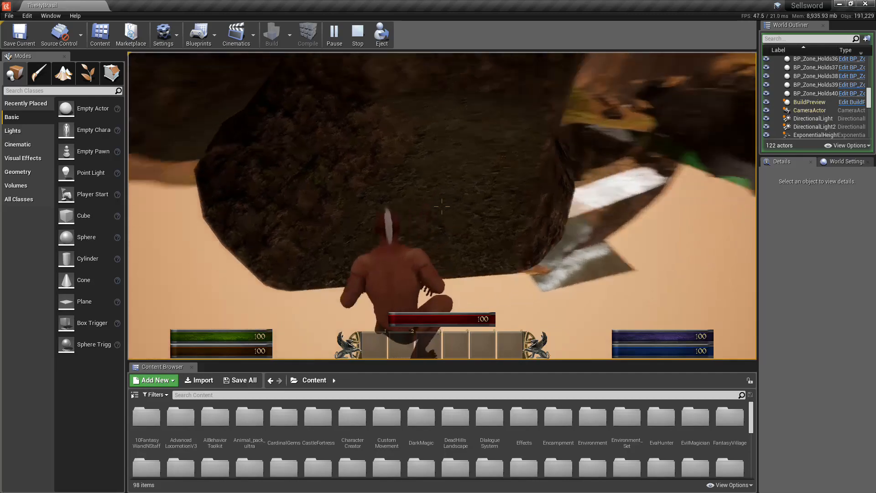
{"action": "key", "text": "w"}
{"action": "key", "text": "w"}
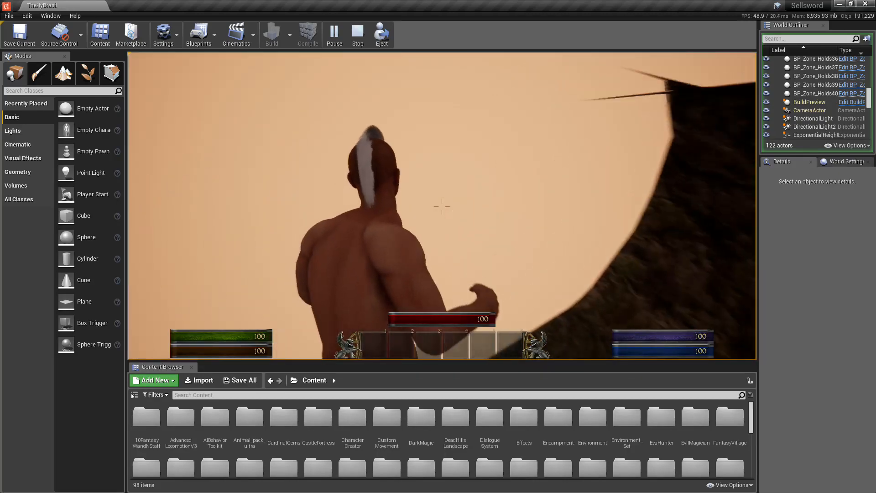
{"action": "key", "text": "w"}
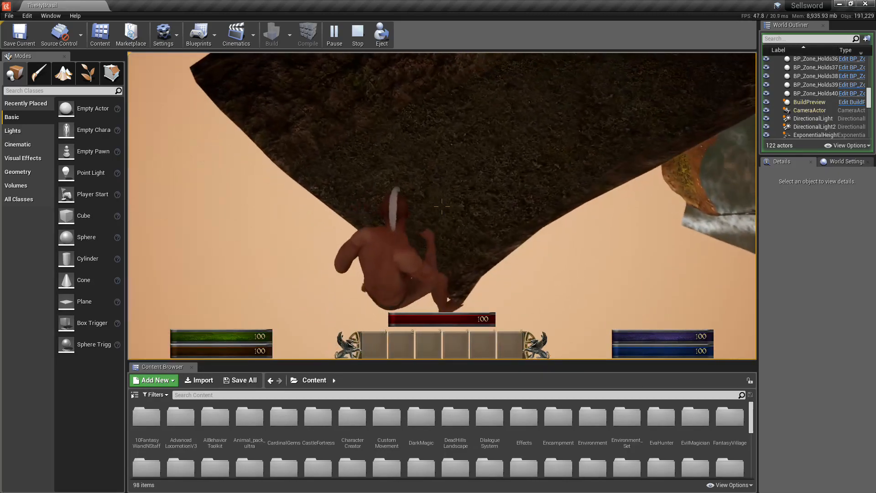
Step: Go back along the cave tunnel to inspect where it meets the rock passage, and end the play test
{"action": "key", "text": "w"}
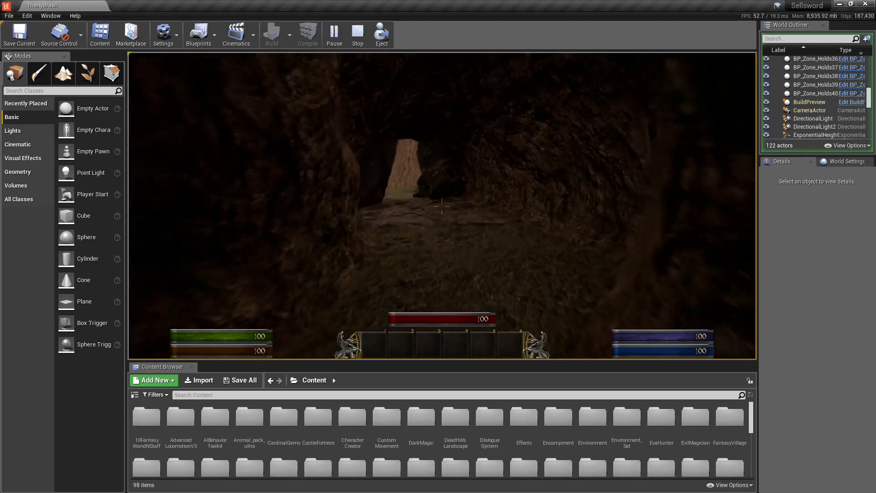
{"action": "key", "text": "w"}
{"action": "key", "text": "w"}
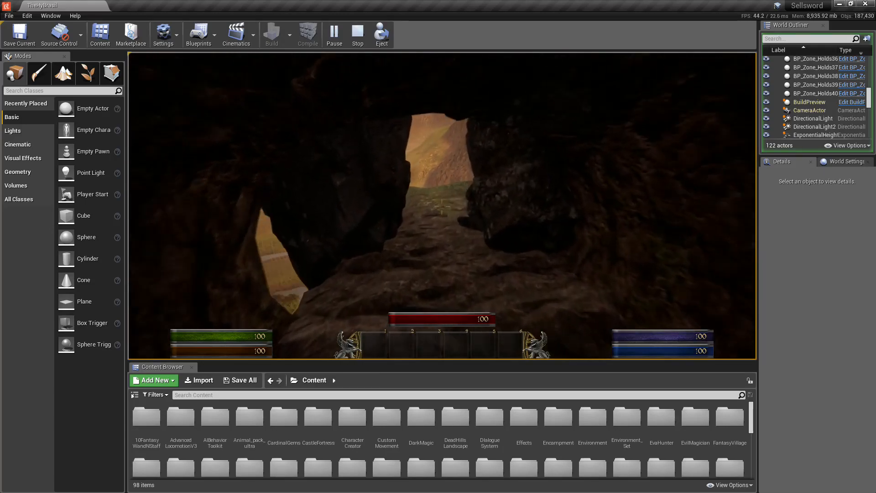
{"action": "key", "text": "w"}
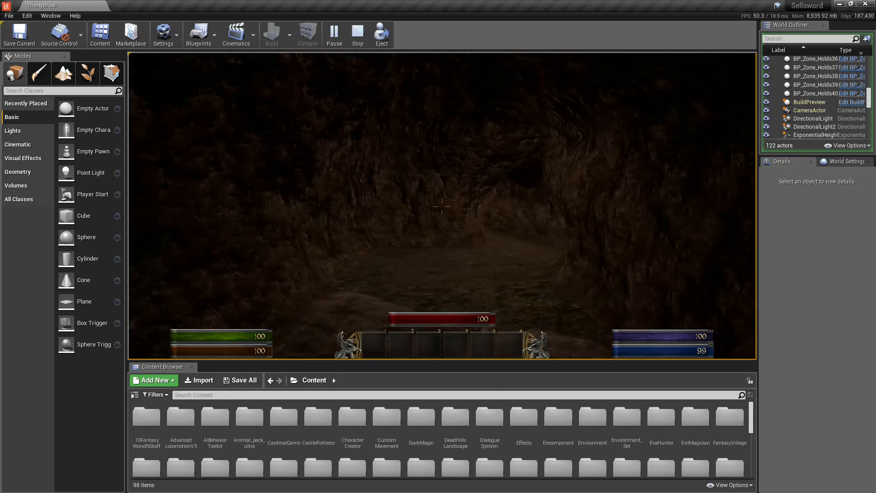
{"action": "key", "text": "Escape"}
Step: Set the camera speed to 4 and inspect the junction between the rock passage and the cave tunnel
{"action": "key", "text": "w"}
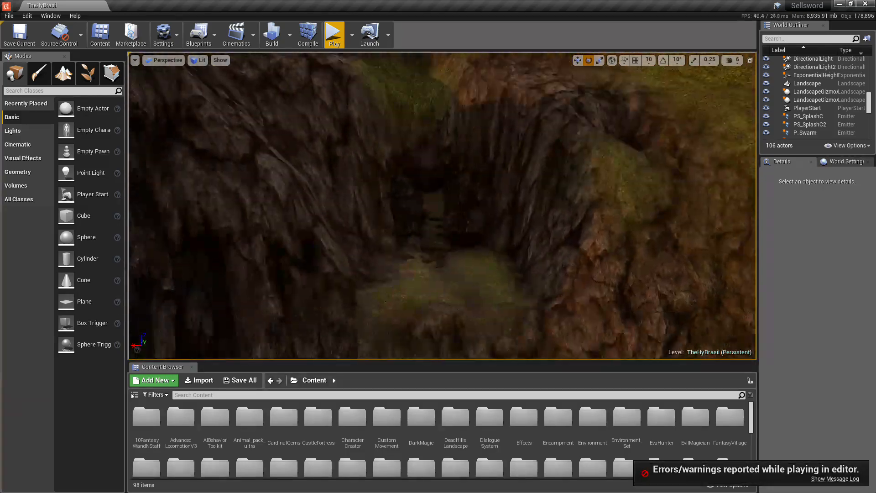
{"action": "right_click_drag", "start_coordinate": [442, 205], "coordinate": [442, 205]}
{"action": "left_click", "coordinate": [736, 61]}
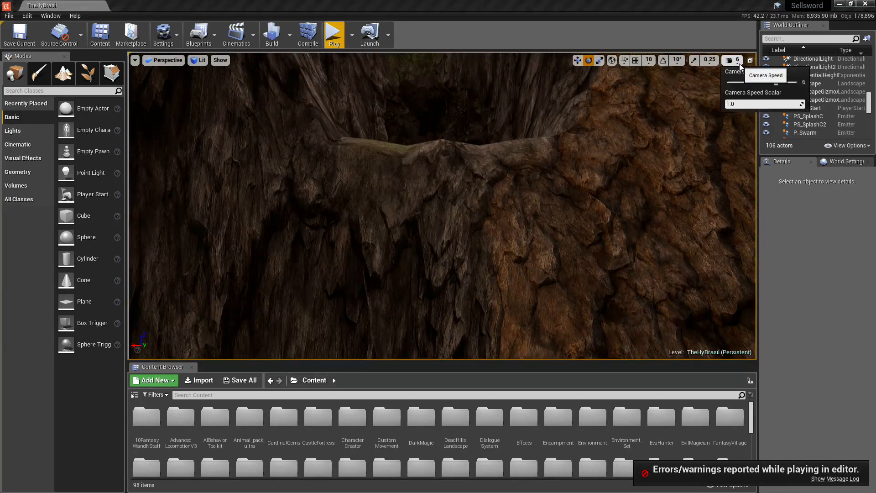
{"action": "left_click", "coordinate": [760, 84]}
{"action": "key", "text": "w"}
{"action": "right_click_drag", "start_coordinate": [594, 182], "coordinate": [594, 183]}
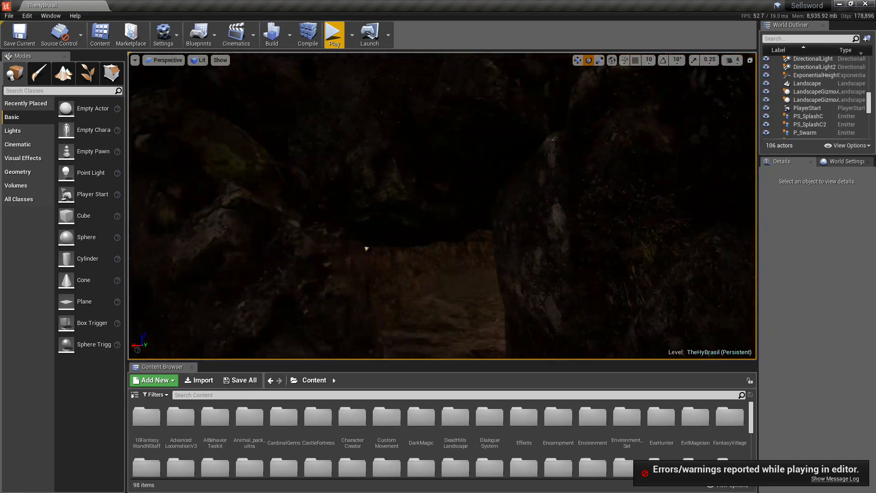
{"action": "right_click_drag", "start_coordinate": [519, 191], "coordinate": [519, 191]}
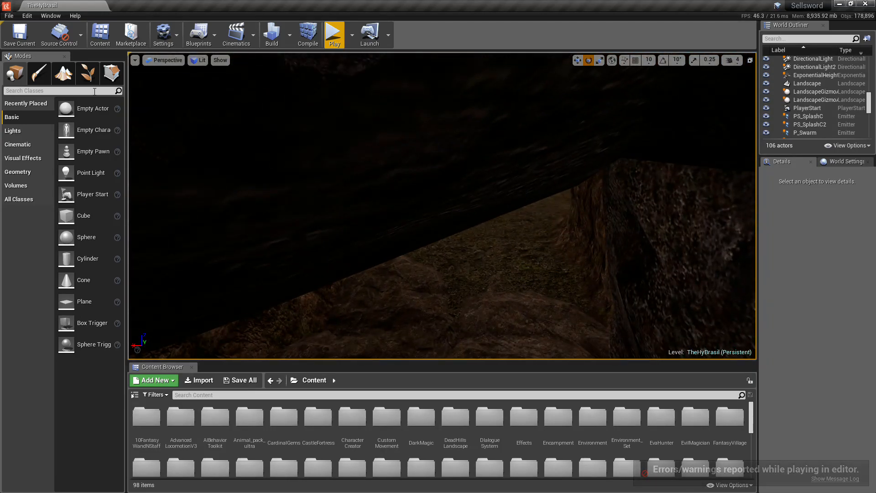
Step: Select the cave tunnel in Foliage mode and activate scaling for it
{"action": "left_click", "coordinate": [88, 72]}
{"action": "key", "text": "w"}
{"action": "right_click_drag", "start_coordinate": [485, 283], "coordinate": [484, 283]}
{"action": "key", "text": "r"}
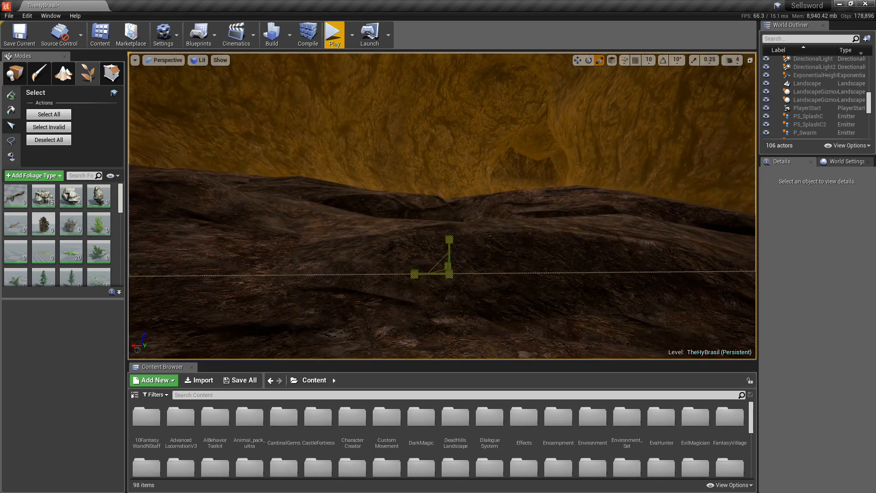
{"action": "key", "text": "s"}
{"action": "right_click_drag", "start_coordinate": [479, 237], "coordinate": [479, 237]}
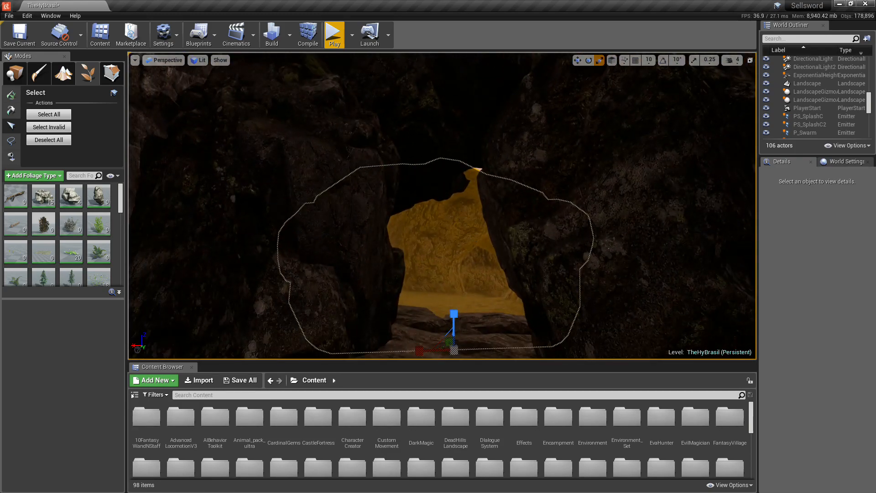
Step: Select the boulder above the passage opening and shift it sideways and slightly down over the gap
{"action": "left_click", "coordinate": [442, 189]}
{"action": "left_click_drag", "start_coordinate": [356, 161], "coordinate": [390, 168]}
{"action": "left_click_drag", "start_coordinate": [410, 134], "coordinate": [409, 146]}
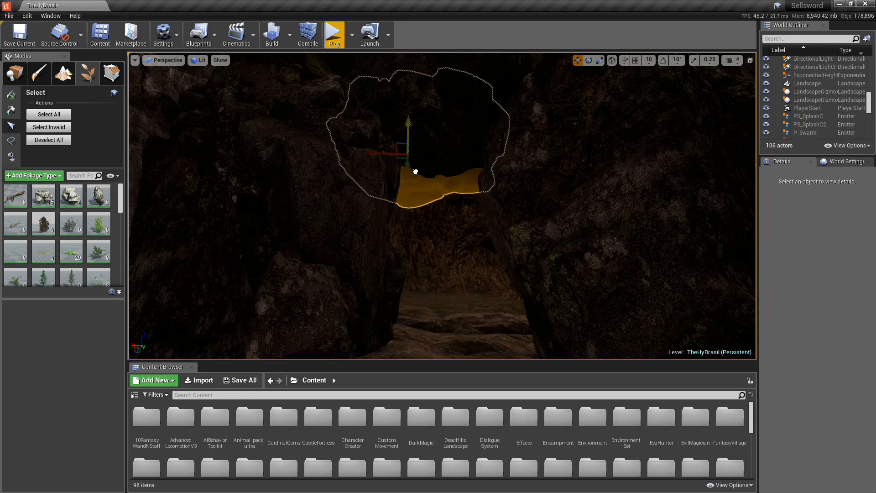
{"action": "key", "text": "f"}
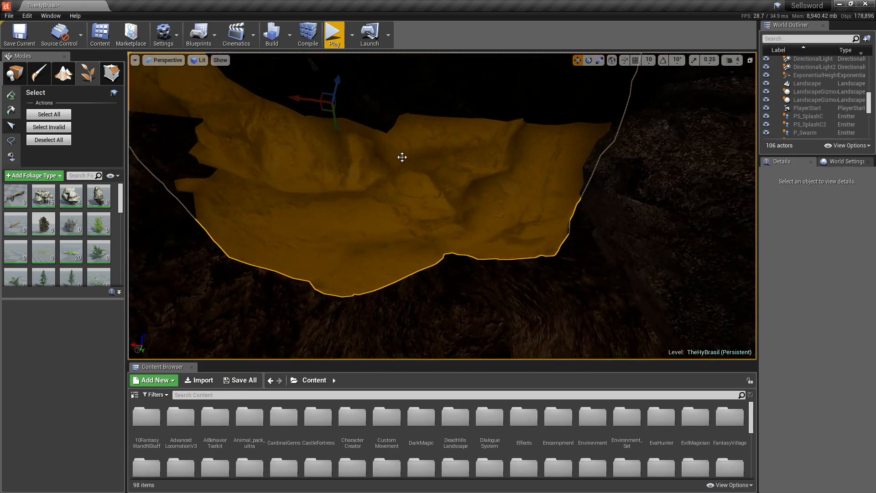
Step: Rotate and reposition the overhead boulder so it fits between the passage walls above the tunnel entrance
{"action": "key", "text": "e"}
{"action": "left_click_drag", "start_coordinate": [382, 98], "coordinate": [325, 99]}
{"action": "left_click_drag", "start_coordinate": [335, 64], "coordinate": [338, 68]}
{"action": "left_click_drag", "start_coordinate": [332, 136], "coordinate": [275, 93]}
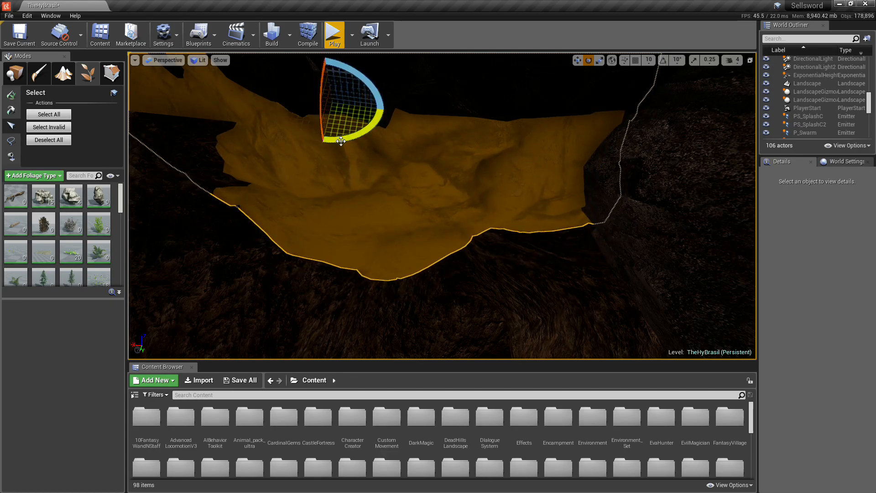
{"action": "left_click_drag", "start_coordinate": [342, 143], "coordinate": [274, 95]}
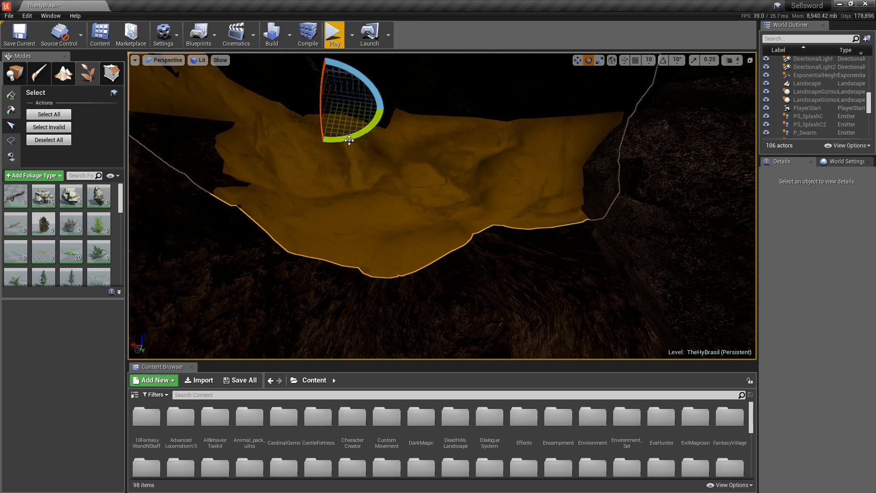
{"action": "left_click_drag", "start_coordinate": [336, 84], "coordinate": [340, 78]}
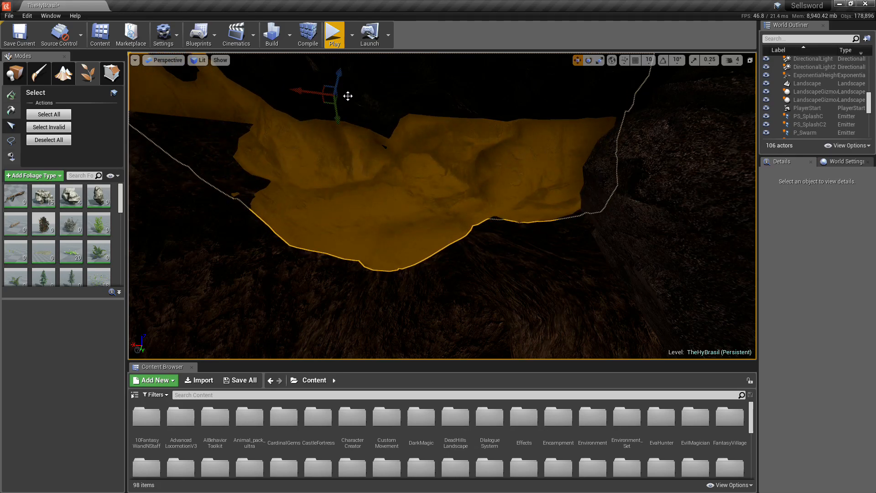
{"action": "left_click_drag", "start_coordinate": [354, 123], "coordinate": [274, 89]}
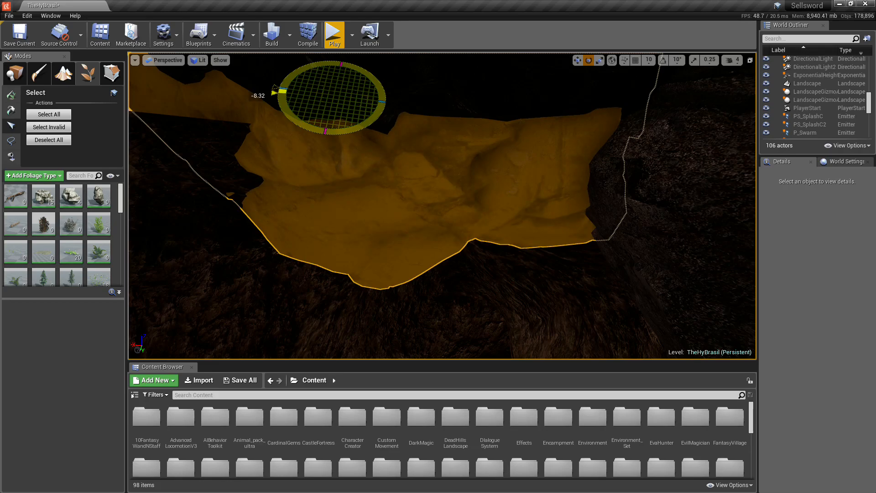
Step: Raise the overhead boulder slightly and centre it above the passage opening as seen from outside the cliff
{"action": "right_click_drag", "start_coordinate": [439, 178], "coordinate": [459, 229]}
{"action": "key", "text": "s"}
{"action": "right_click_drag", "start_coordinate": [458, 234], "coordinate": [457, 165]}
{"action": "right_click_drag", "start_coordinate": [443, 205], "coordinate": [439, 169]}
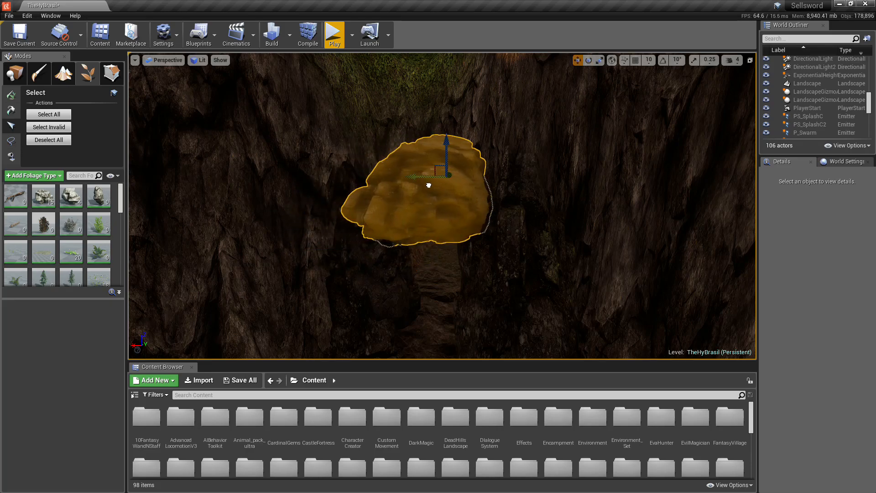
{"action": "left_click_drag", "start_coordinate": [452, 149], "coordinate": [452, 142]}
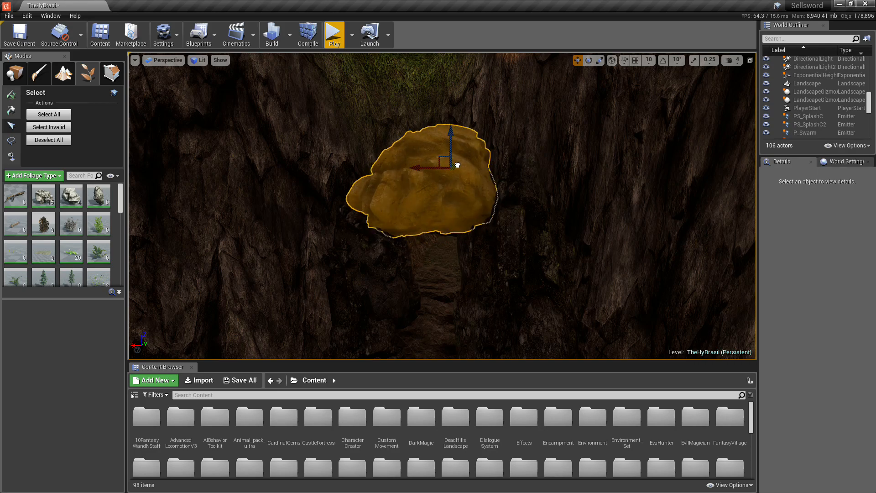
{"action": "left_click_drag", "start_coordinate": [457, 165], "coordinate": [458, 165]}
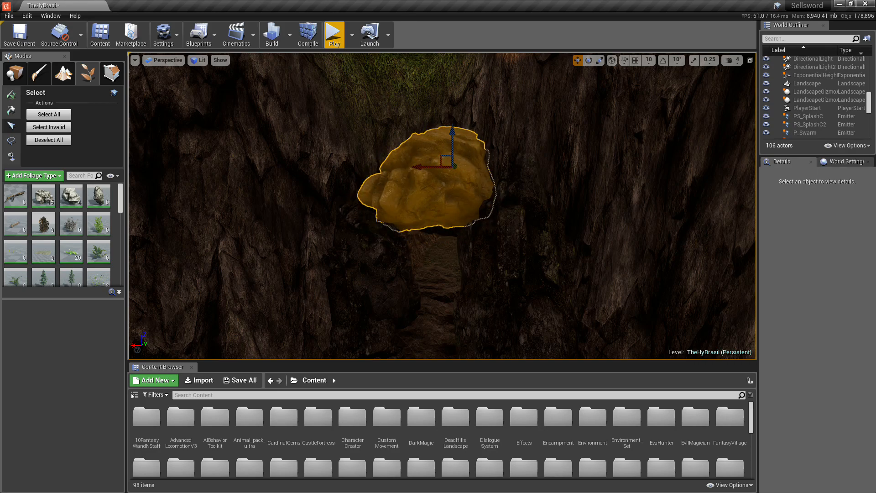
Step: Bring the ground in front of the passage into view and return to Place mode
{"action": "key", "text": "s"}
{"action": "right_click_drag", "start_coordinate": [456, 183], "coordinate": [407, 255]}
{"action": "key", "text": "w"}
{"action": "key", "text": "s"}
{"action": "key", "text": "w"}
{"action": "key", "text": "s"}
{"action": "right_click_drag", "start_coordinate": [422, 307], "coordinate": [424, 310]}
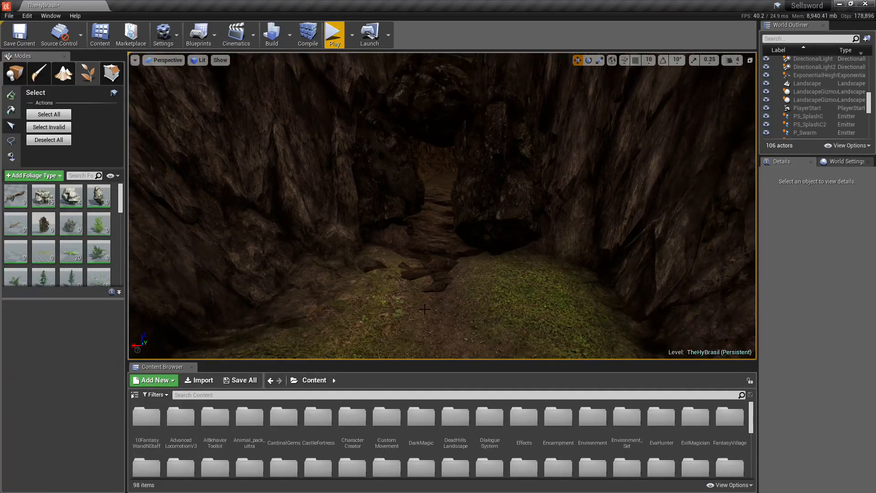
{"action": "key", "text": "shift+1"}
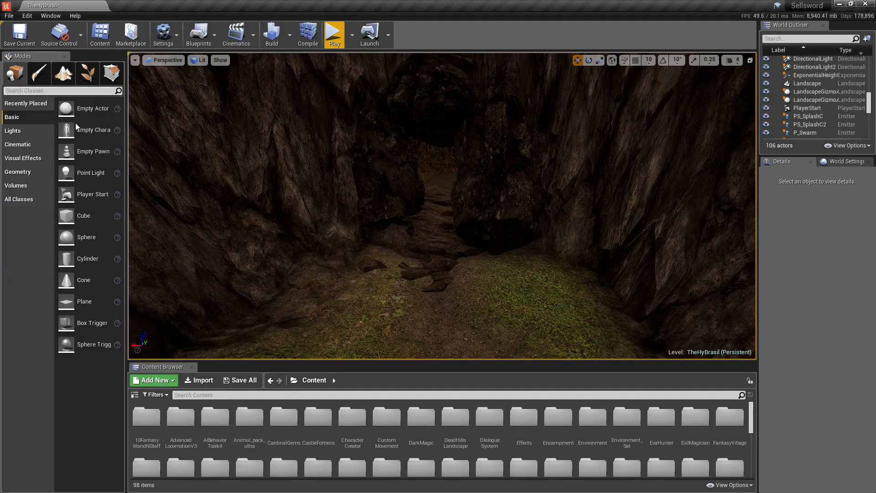
{"action": "right_click", "coordinate": [420, 290]}
{"action": "left_click", "coordinate": [453, 261]}
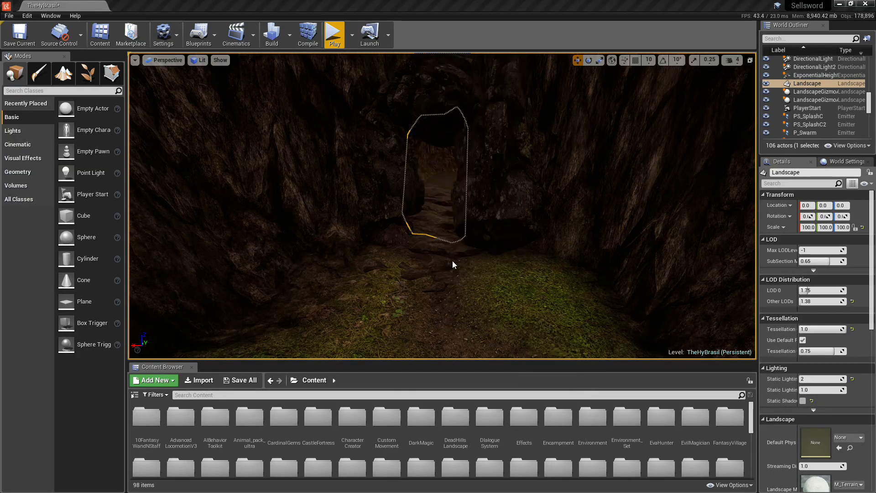
{"action": "key", "text": "alt+p"}
{"action": "key", "text": "Escape"}
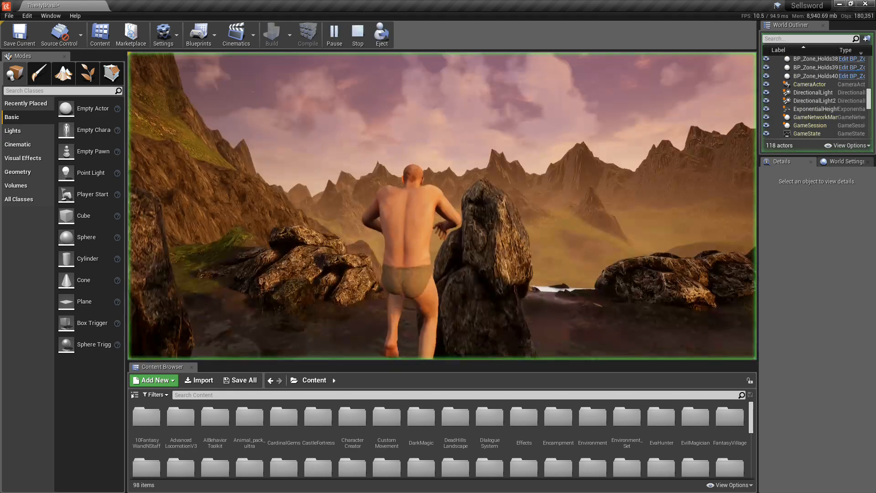
{"action": "key", "text": "Escape"}
Step: Play-test from the ground in front of the passage, run the character in under the overhead boulder, and end the play test
{"action": "right_click_drag", "start_coordinate": [377, 107], "coordinate": [360, 109]}
{"action": "key", "text": "w"}
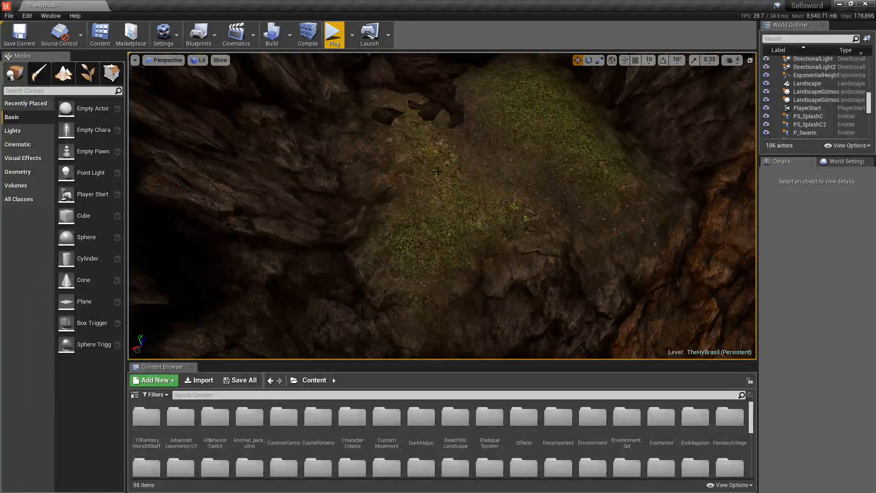
{"action": "right_click", "coordinate": [462, 191]}
{"action": "left_click", "coordinate": [484, 393]}
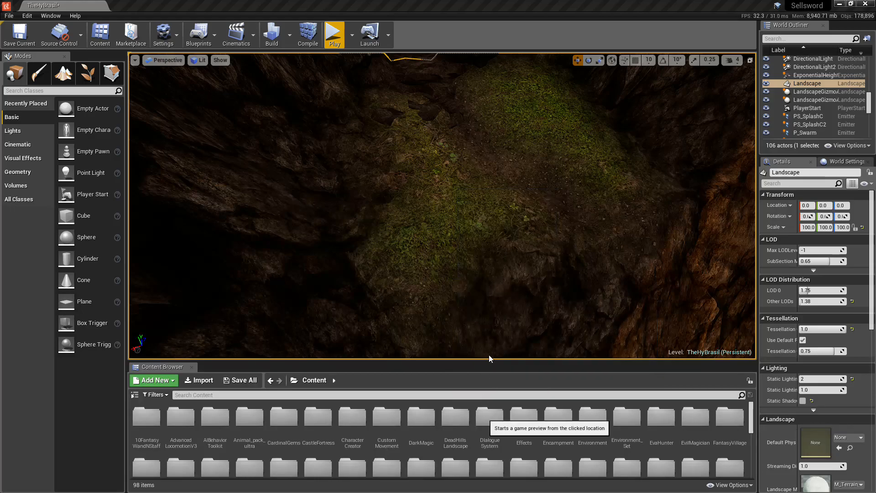
{"action": "key", "text": "w"}
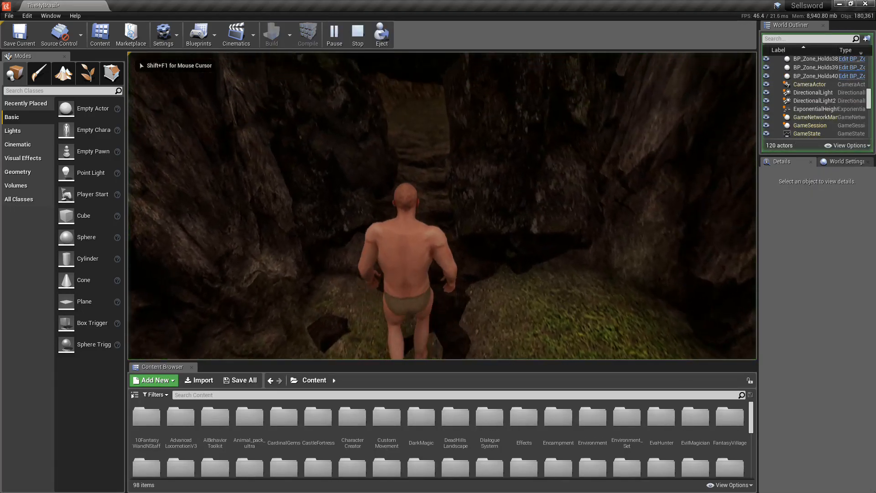
{"action": "key", "text": "w"}
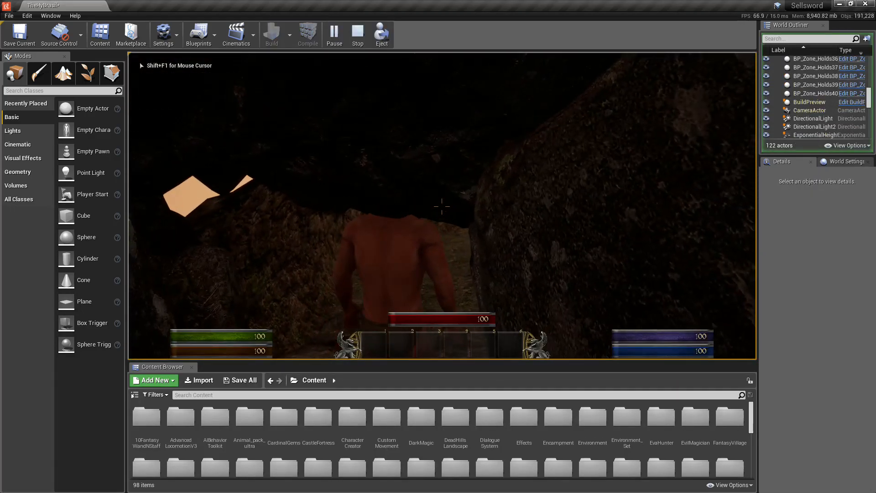
{"action": "key", "text": "Escape"}
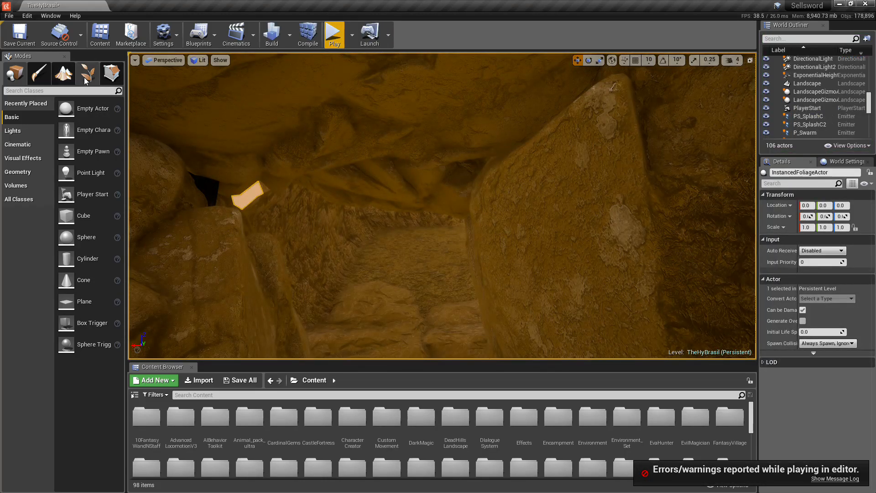
Step: In Foliage mode, select the boulder over the passage opening, raise it slightly and deselect it
{"action": "left_click", "coordinate": [85, 80]}
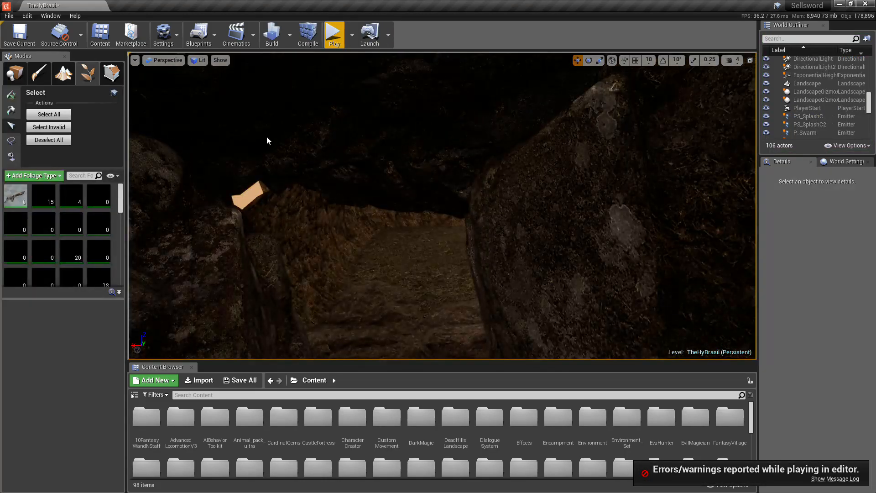
{"action": "left_click", "coordinate": [390, 153]}
{"action": "left_click", "coordinate": [390, 179]}
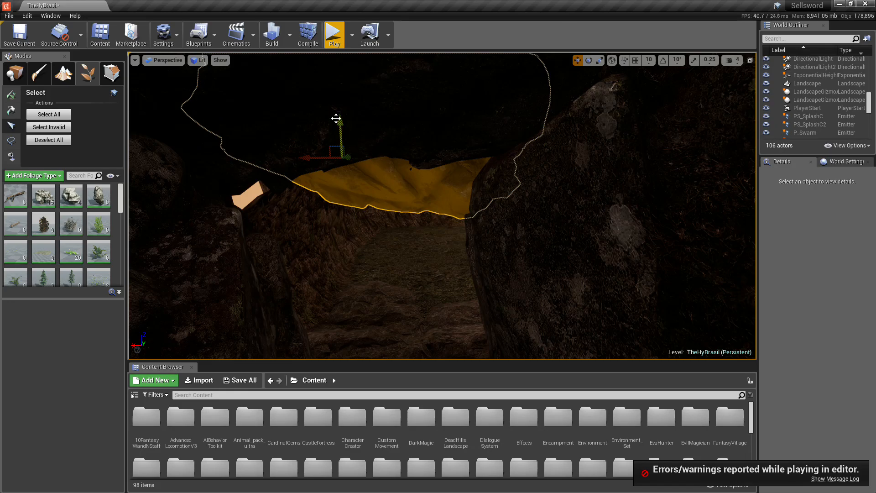
{"action": "left_click_drag", "start_coordinate": [336, 119], "coordinate": [342, 106]}
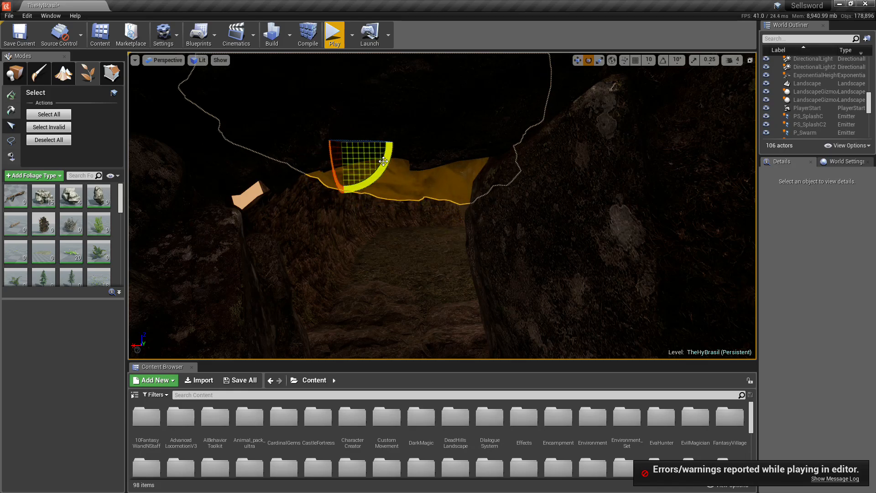
{"action": "key", "text": "Escape"}
Step: Raise the rock on the passage floor to the ceiling near the open gap
{"action": "left_click", "coordinate": [384, 299]}
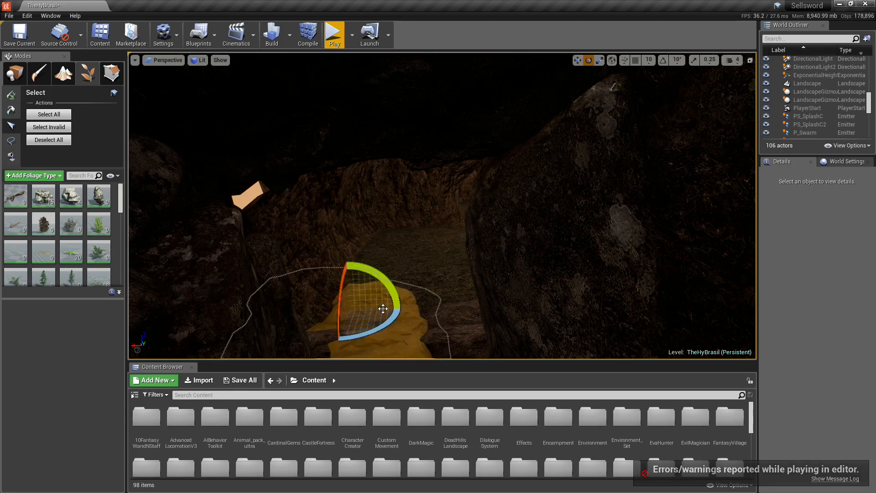
{"action": "key", "text": "w"}
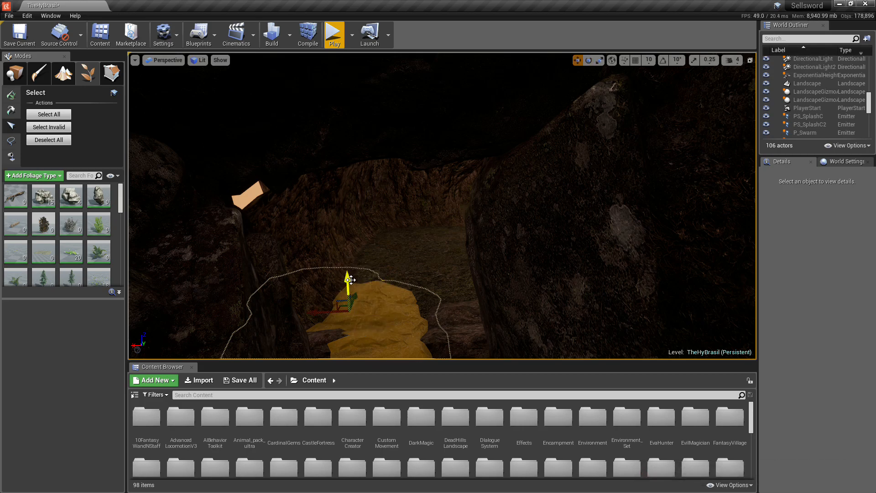
{"action": "left_click_drag", "start_coordinate": [351, 280], "coordinate": [337, 87]}
{"action": "key", "text": "f"}
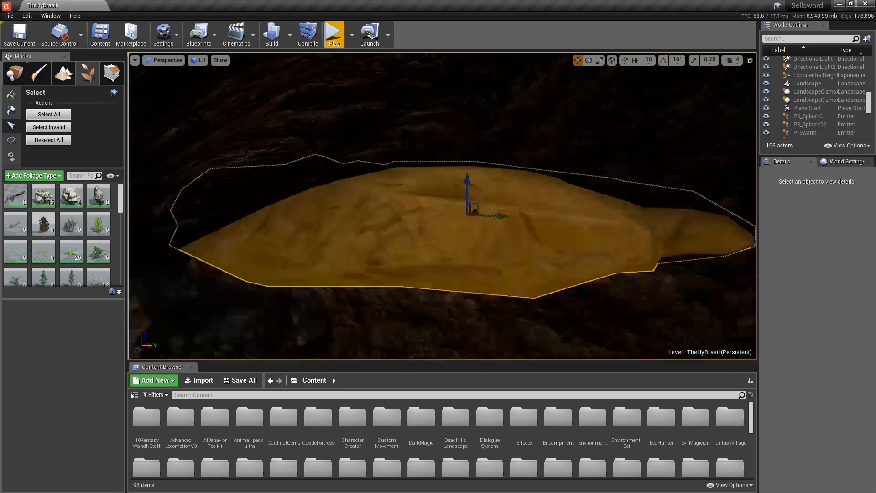
{"action": "left_click_drag", "start_coordinate": [503, 138], "coordinate": [506, 97]}
{"action": "right_click_drag", "start_coordinate": [506, 97], "coordinate": [717, 164]}
{"action": "right_click_drag", "start_coordinate": [503, 138], "coordinate": [522, 121]}
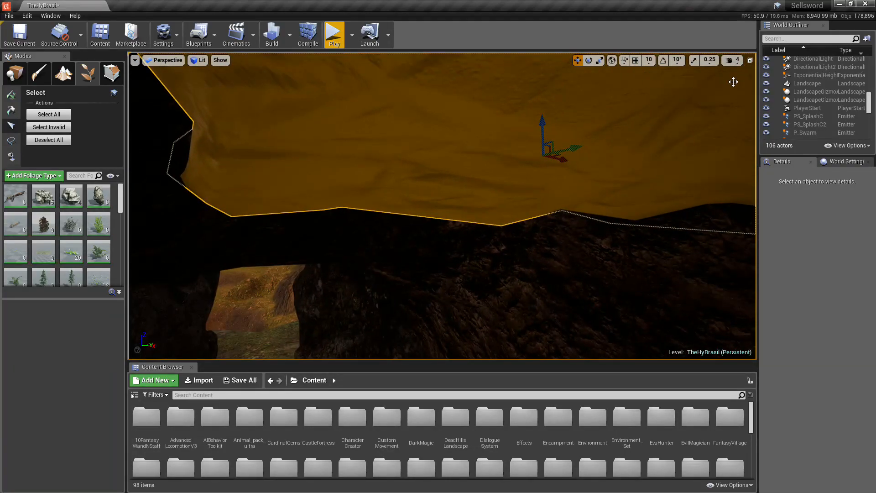
Step: Set the camera speed to 2, then reposition and rotate the raised rock along the ceiling gap
{"action": "left_click", "coordinate": [740, 64]}
{"action": "left_click", "coordinate": [741, 82]}
{"action": "mouse_move", "coordinate": [639, 137]}
{"action": "right_mouse_down"}
{"action": "mouse_move", "coordinate": [652, 114]}
{"action": "mouse_move", "coordinate": [643, 107]}
{"action": "mouse_move", "coordinate": [634, 145]}
{"action": "right_mouse_up"}
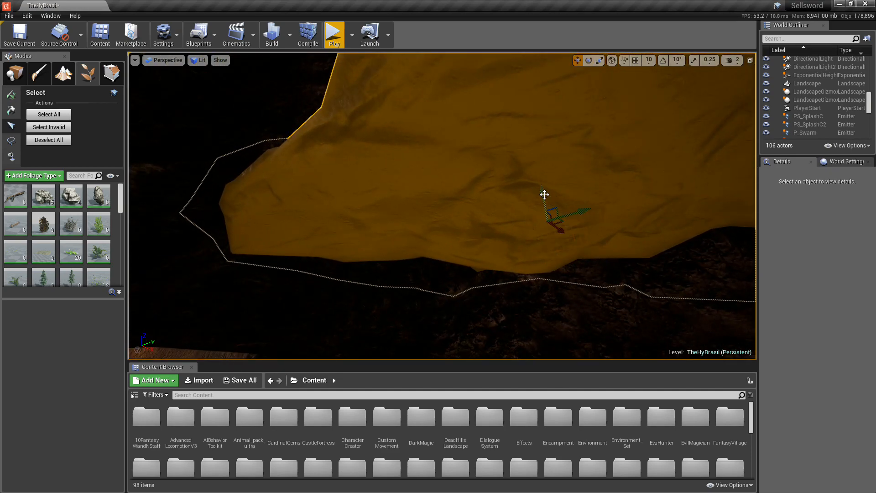
{"action": "left_click_drag", "start_coordinate": [545, 194], "coordinate": [526, 195]}
{"action": "key", "text": "e"}
{"action": "left_click_drag", "start_coordinate": [586, 218], "coordinate": [555, 212]}
Step: Try to cover the bright ceiling gap by moving and rotating the raised rock across it
{"action": "right_click_drag", "start_coordinate": [544, 210], "coordinate": [503, 243]}
{"action": "right_click_drag", "start_coordinate": [411, 217], "coordinate": [453, 219]}
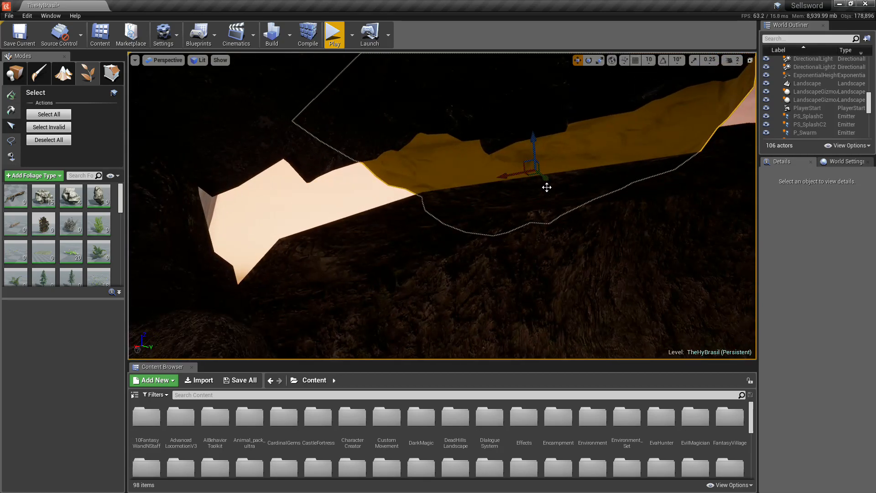
{"action": "left_click_drag", "start_coordinate": [547, 179], "coordinate": [505, 178]}
{"action": "key", "text": "e"}
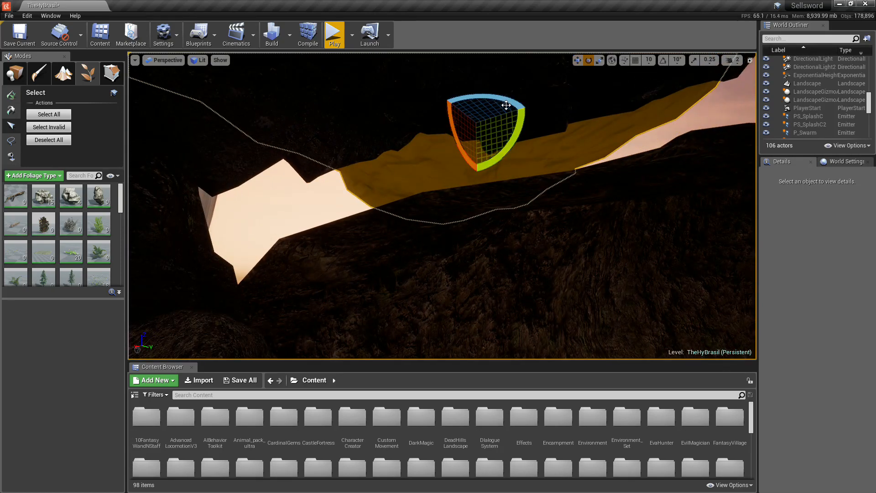
{"action": "left_click_drag", "start_coordinate": [507, 106], "coordinate": [461, 108]}
Step: Delete the selected rock from the ceiling gap
{"action": "right_click_drag", "start_coordinate": [501, 107], "coordinate": [525, 160]}
{"action": "key", "text": "s"}
{"action": "key", "text": "w"}
{"action": "key", "text": "Delete"}
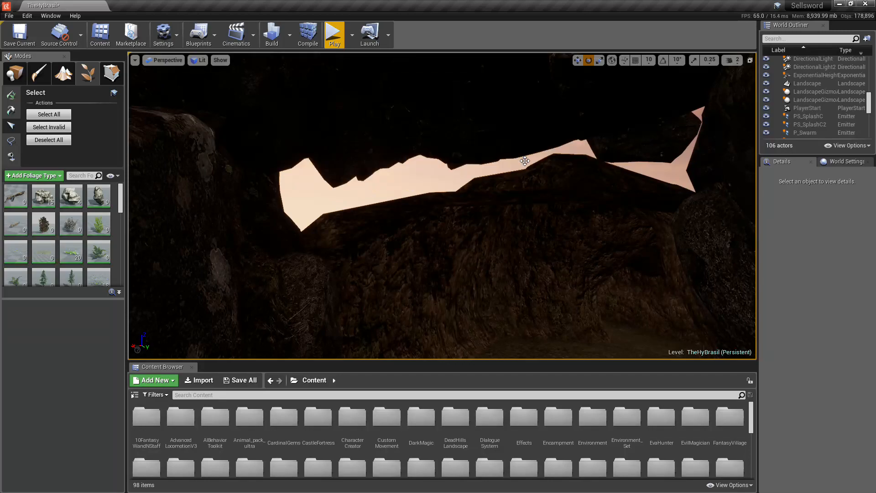
Step: Select the large ceiling rock above the bright gap and move it down and across the opening
{"action": "left_click", "coordinate": [625, 151]}
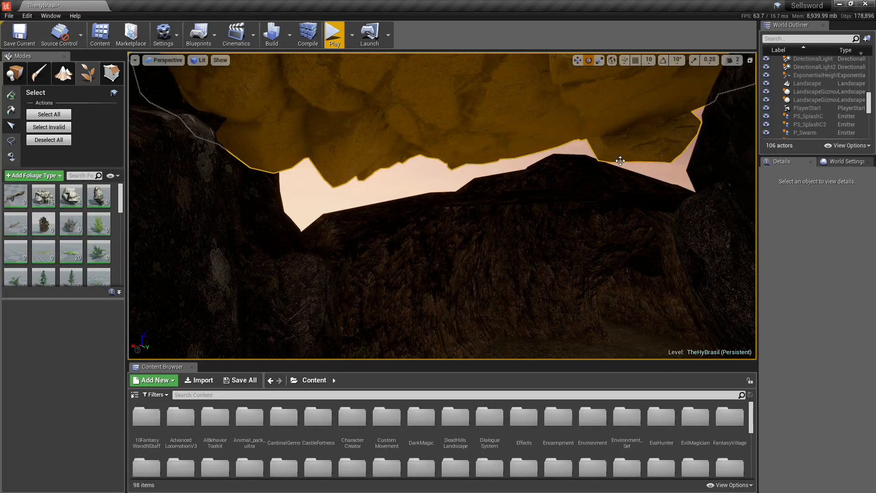
{"action": "key", "text": "w"}
{"action": "mouse_move", "coordinate": [424, 132]}
{"action": "right_mouse_down"}
{"action": "mouse_move", "coordinate": [434, 124]}
{"action": "mouse_move", "coordinate": [424, 133]}
{"action": "right_mouse_up"}
{"action": "key", "text": "s"}
{"action": "key", "text": "w"}
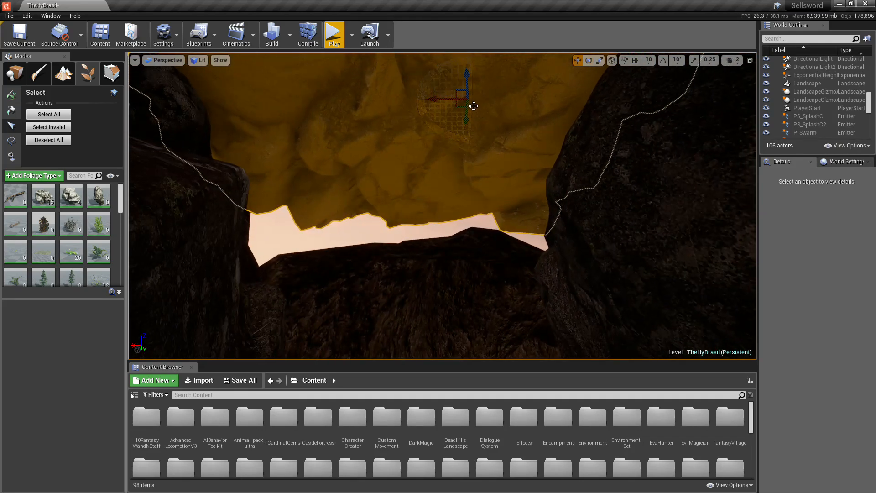
{"action": "left_click_drag", "start_coordinate": [465, 118], "coordinate": [464, 125]}
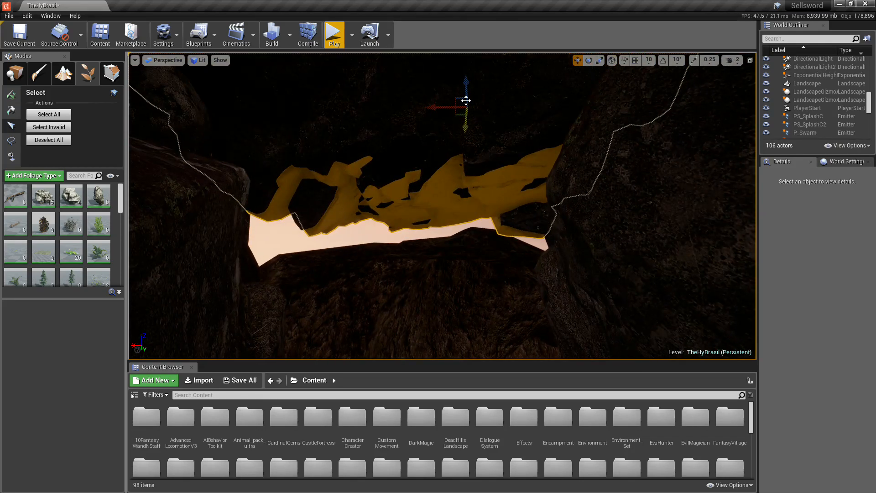
{"action": "left_click_drag", "start_coordinate": [465, 87], "coordinate": [464, 163]}
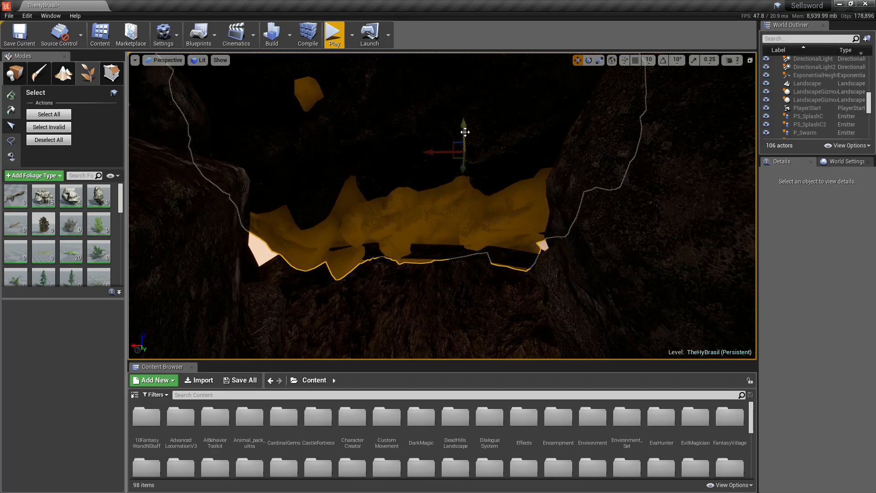
{"action": "left_click_drag", "start_coordinate": [465, 132], "coordinate": [401, 161]}
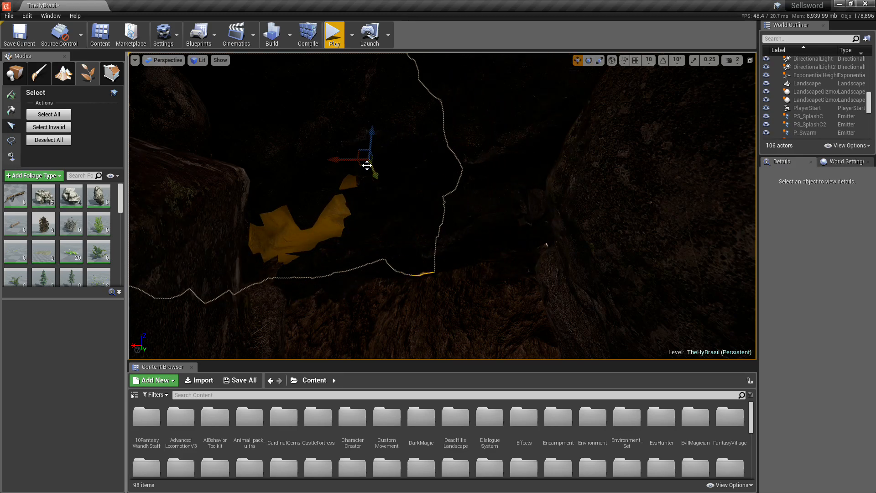
Step: Nudge the ceiling rock vertically and along the passage to tighten its fit over the gap
{"action": "key", "text": "s"}
{"action": "right_click_drag", "start_coordinate": [367, 165], "coordinate": [302, 201]}
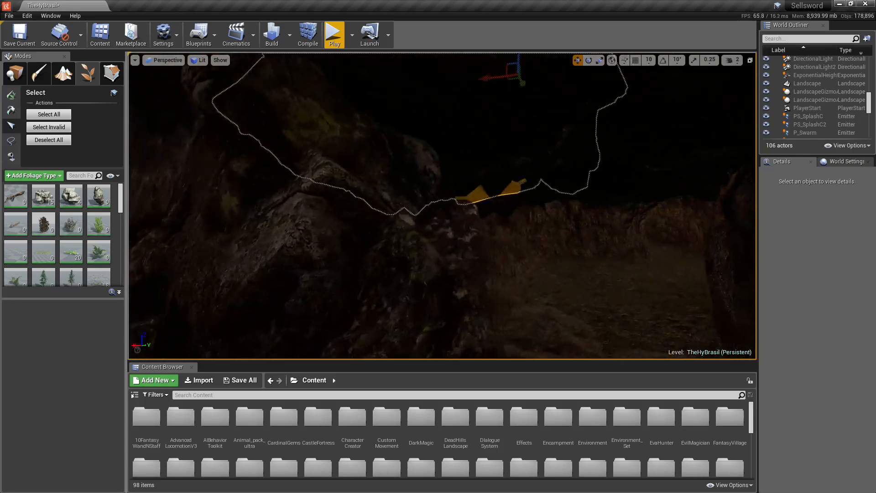
{"action": "key", "text": "w"}
{"action": "right_click_drag", "start_coordinate": [265, 158], "coordinate": [306, 140]}
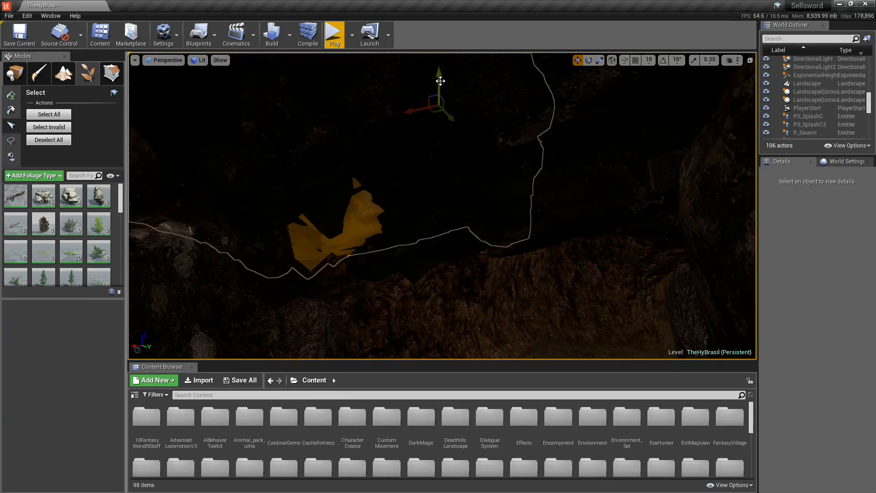
{"action": "left_click_drag", "start_coordinate": [440, 81], "coordinate": [439, 87]}
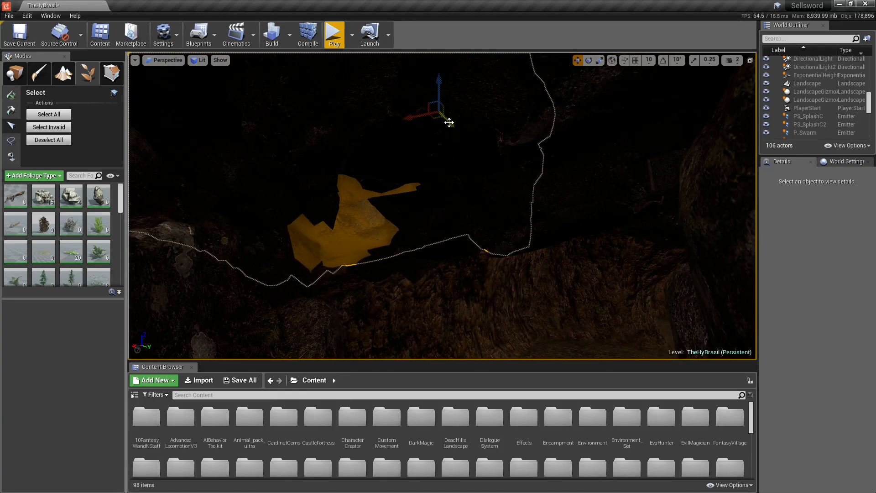
{"action": "left_click_drag", "start_coordinate": [449, 122], "coordinate": [452, 123]}
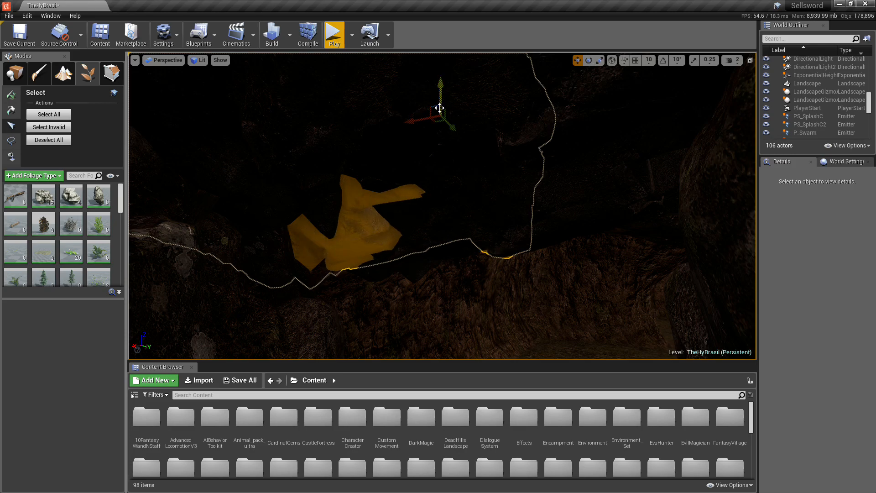
Step: Shift the ceiling rock sideways to settle it against the surrounding cave rocks
{"action": "key", "text": "d"}
{"action": "right_click_drag", "start_coordinate": [440, 108], "coordinate": [379, 109]}
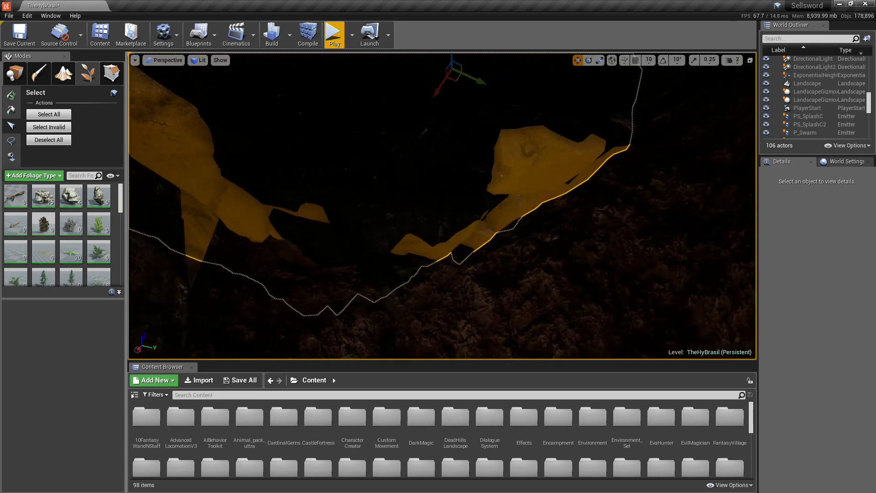
{"action": "right_click_drag", "start_coordinate": [443, 154], "coordinate": [423, 152]}
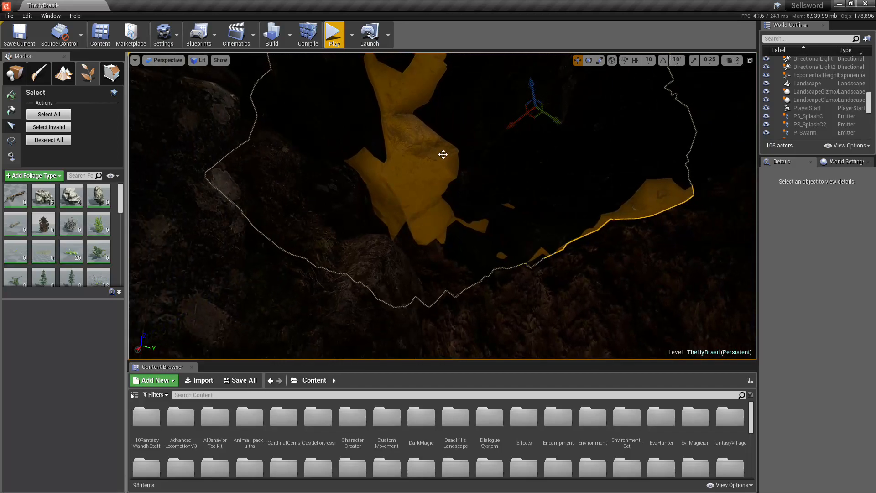
{"action": "left_click_drag", "start_coordinate": [509, 125], "coordinate": [502, 130]}
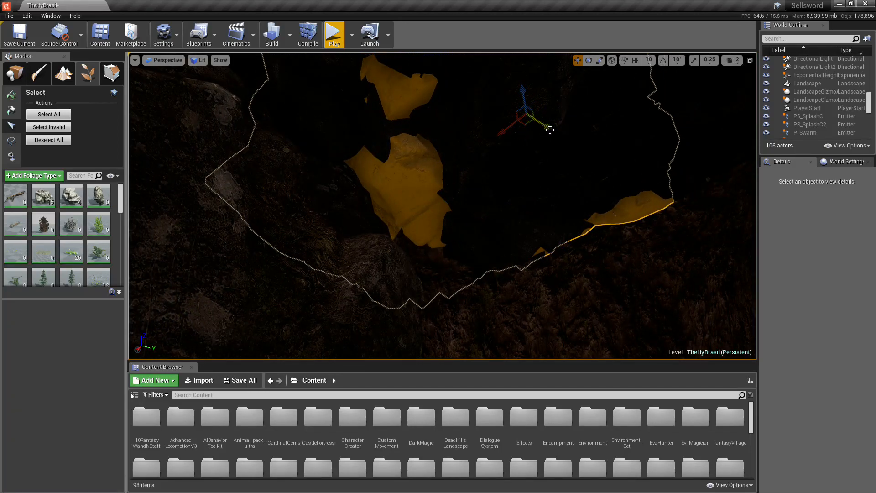
{"action": "scroll", "coordinate": [550, 130], "scroll_direction": "up", "scroll_amount": 3}
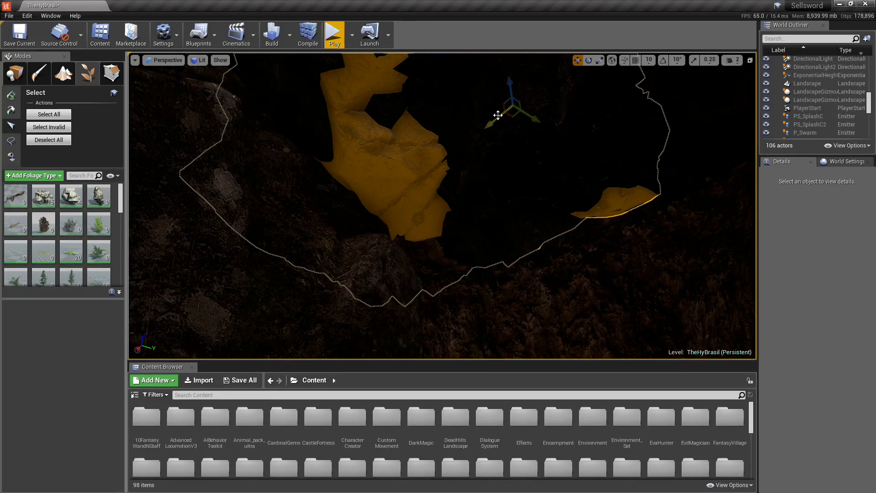
{"action": "left_click_drag", "start_coordinate": [494, 118], "coordinate": [491, 122]}
{"action": "scroll", "coordinate": [505, 86], "scroll_direction": "up", "scroll_amount": 2}
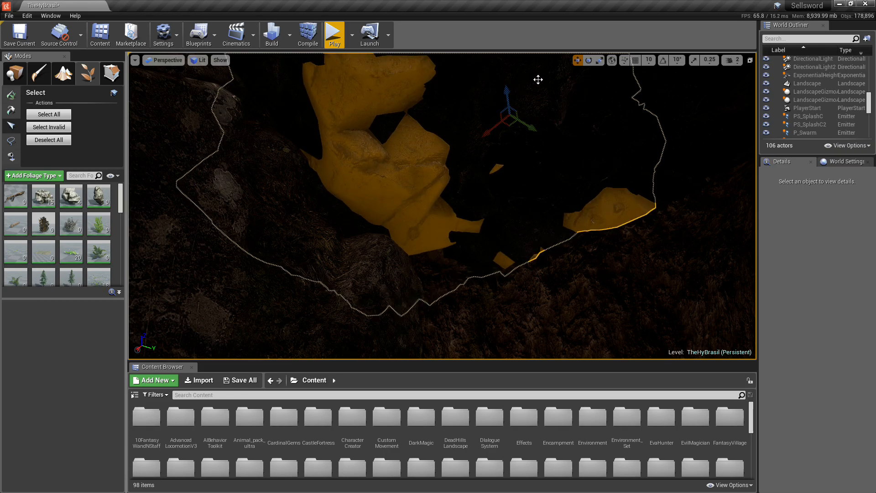
Step: Place a copy of the ceiling rock by the remaining side gap and lower it over the opening
{"action": "right_click_drag", "start_coordinate": [538, 79], "coordinate": [650, 74]}
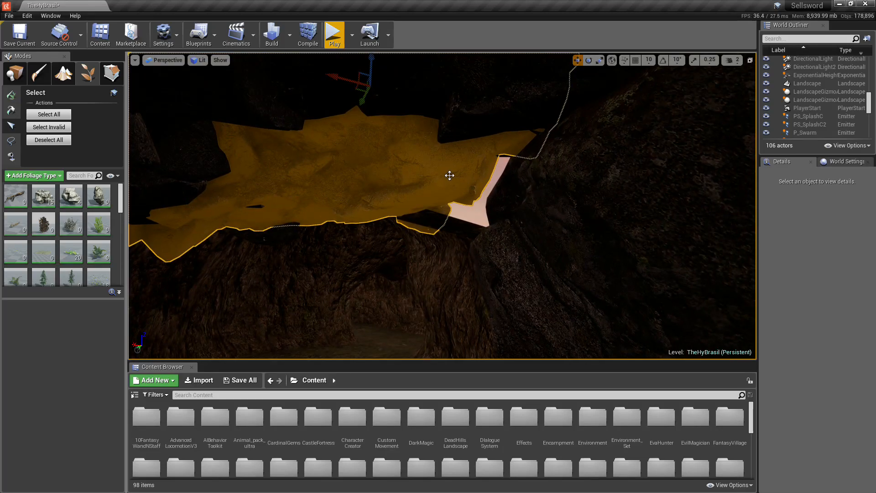
{"action": "left_click_drag", "start_coordinate": [334, 78], "coordinate": [516, 106]}
{"action": "right_click_drag", "start_coordinate": [509, 129], "coordinate": [492, 118]}
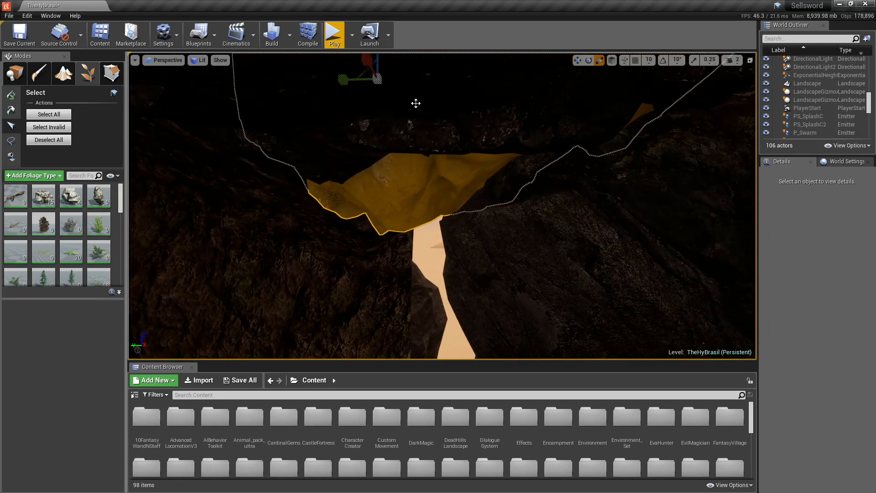
{"action": "right_click_drag", "start_coordinate": [428, 140], "coordinate": [417, 114]}
{"action": "left_click_drag", "start_coordinate": [395, 118], "coordinate": [403, 123]}
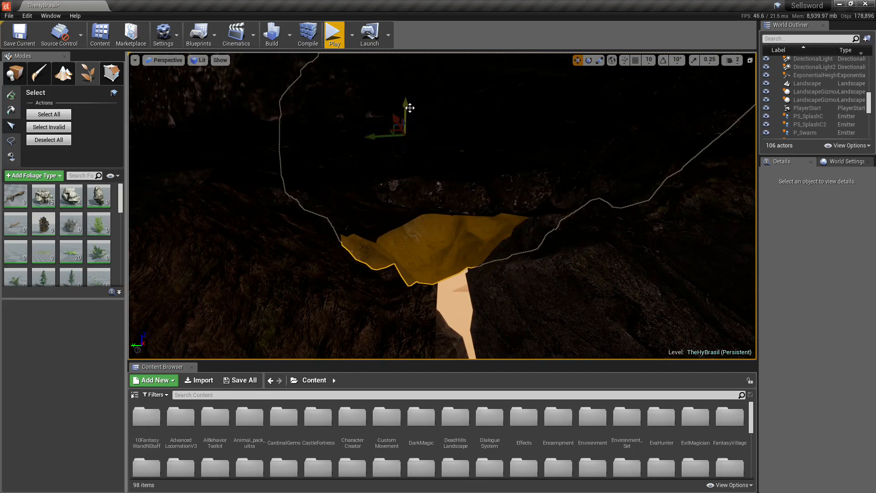
{"action": "left_click_drag", "start_coordinate": [404, 101], "coordinate": [403, 197]}
{"action": "right_click_drag", "start_coordinate": [445, 148], "coordinate": [443, 205]}
Step: Rotate the copied rock to line it up with the vertical gap between the cave walls
{"action": "key", "text": "e"}
{"action": "left_click_drag", "start_coordinate": [440, 78], "coordinate": [368, 107]}
{"action": "left_click_drag", "start_coordinate": [401, 74], "coordinate": [417, 112]}
{"action": "right_click_drag", "start_coordinate": [371, 194], "coordinate": [387, 130]}
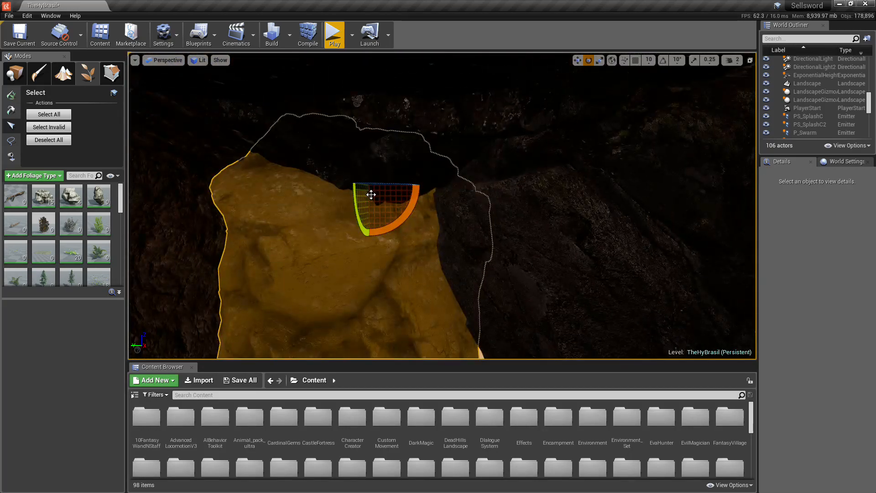
{"action": "mouse_move", "coordinate": [408, 209]}
{"action": "left_mouse_down"}
{"action": "mouse_move", "coordinate": [402, 196]}
{"action": "mouse_move", "coordinate": [388, 224]}
{"action": "mouse_move", "coordinate": [413, 205]}
{"action": "left_mouse_up"}
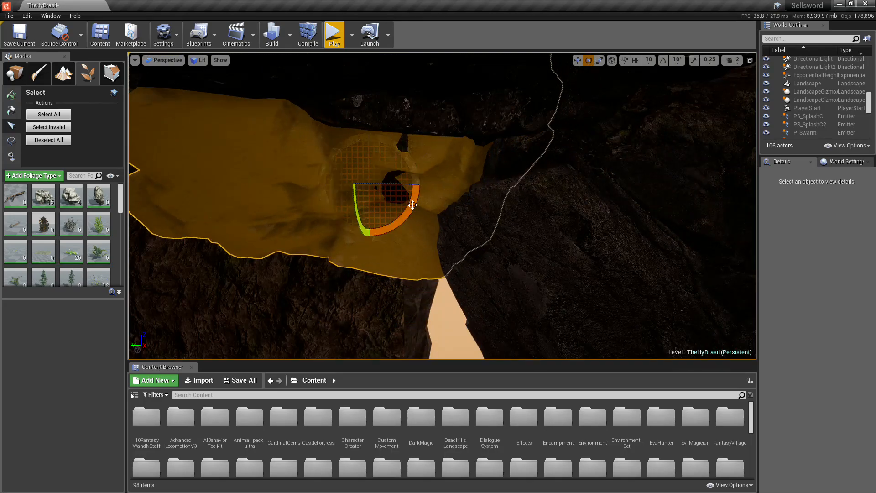
Step: Lower the rotated rock into the vertical wall gap, turn it upright and reposition it near the floor
{"action": "left_click_drag", "start_coordinate": [368, 186], "coordinate": [369, 180]}
{"action": "left_click_drag", "start_coordinate": [368, 147], "coordinate": [368, 299]}
{"action": "right_click_drag", "start_coordinate": [370, 283], "coordinate": [371, 319]}
{"action": "key", "text": "e"}
{"action": "left_click_drag", "start_coordinate": [387, 240], "coordinate": [423, 236]}
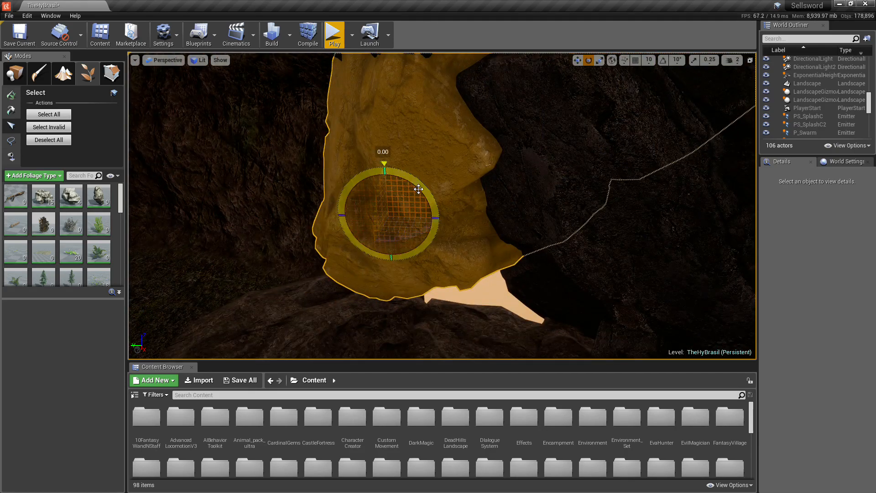
{"action": "left_click_drag", "start_coordinate": [419, 189], "coordinate": [446, 232]}
{"action": "left_click_drag", "start_coordinate": [451, 192], "coordinate": [467, 282]}
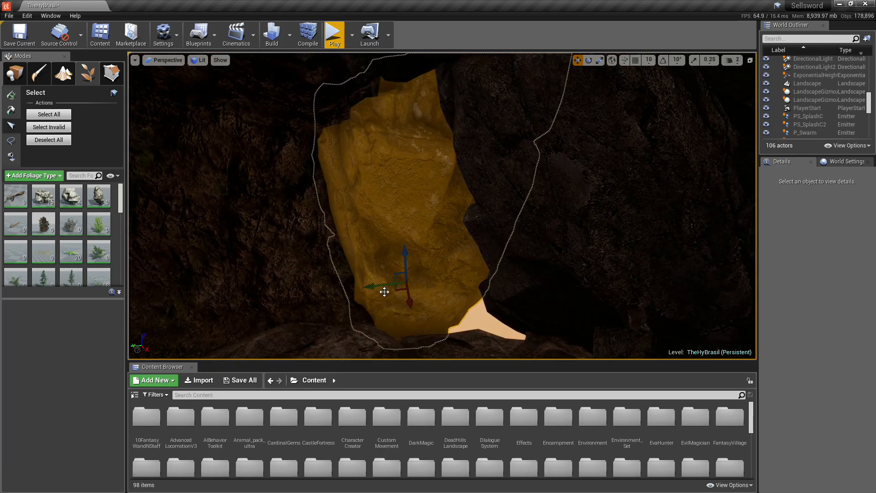
Step: Duplicate the wall rock, shrink the copy and push it into the small gap left at floor level
{"action": "left_click_drag", "start_coordinate": [402, 284], "coordinate": [420, 283]}
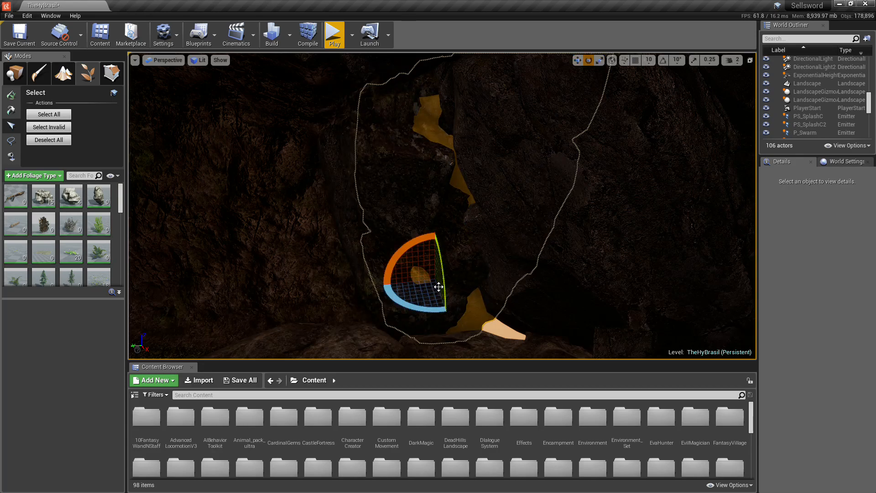
{"action": "left_click_drag", "start_coordinate": [434, 278], "coordinate": [434, 276]}
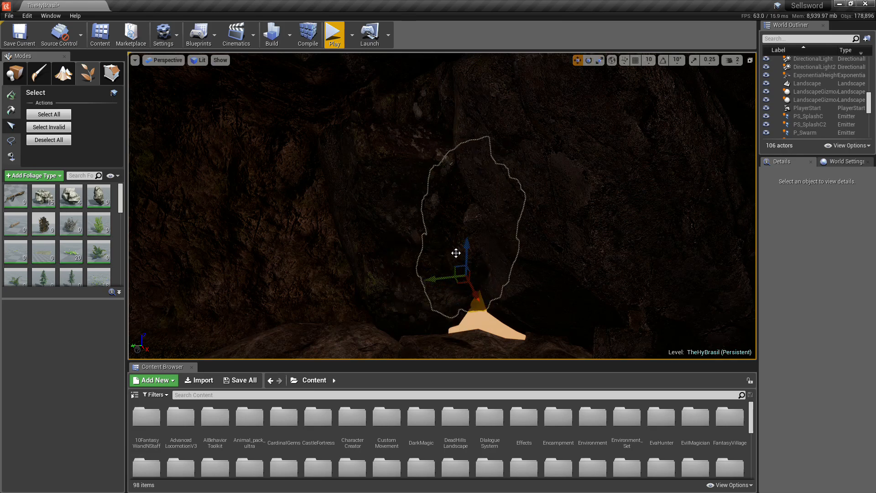
{"action": "left_click_drag", "start_coordinate": [475, 317], "coordinate": [492, 356]}
{"action": "right_click_drag", "start_coordinate": [492, 357], "coordinate": [498, 371]}
{"action": "right_click_drag", "start_coordinate": [456, 274], "coordinate": [477, 277]}
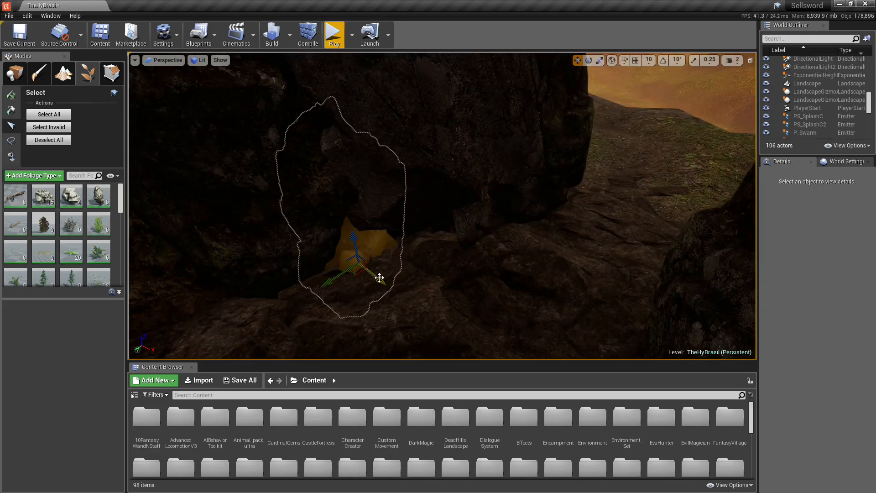
{"action": "left_click_drag", "start_coordinate": [384, 280], "coordinate": [386, 282]}
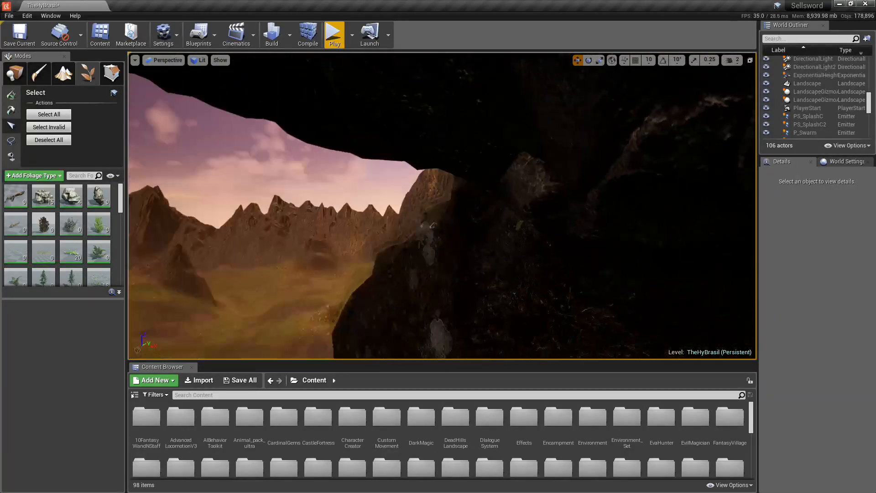
Step: Switch to placement mode and start a play-test from the grassy ground outside the rock passage
{"action": "right_click_drag", "start_coordinate": [442, 206], "coordinate": [640, 246]}
{"action": "right_click_drag", "start_coordinate": [369, 273], "coordinate": [643, 242]}
{"action": "mouse_move", "coordinate": [370, 287]}
{"action": "right_mouse_down"}
{"action": "mouse_move", "coordinate": [388, 319]}
{"action": "mouse_move", "coordinate": [438, 320]}
{"action": "mouse_move", "coordinate": [383, 315]}
{"action": "mouse_move", "coordinate": [369, 288]}
{"action": "right_mouse_up"}
{"action": "left_click", "coordinate": [372, 291]}
{"action": "key", "text": "w"}
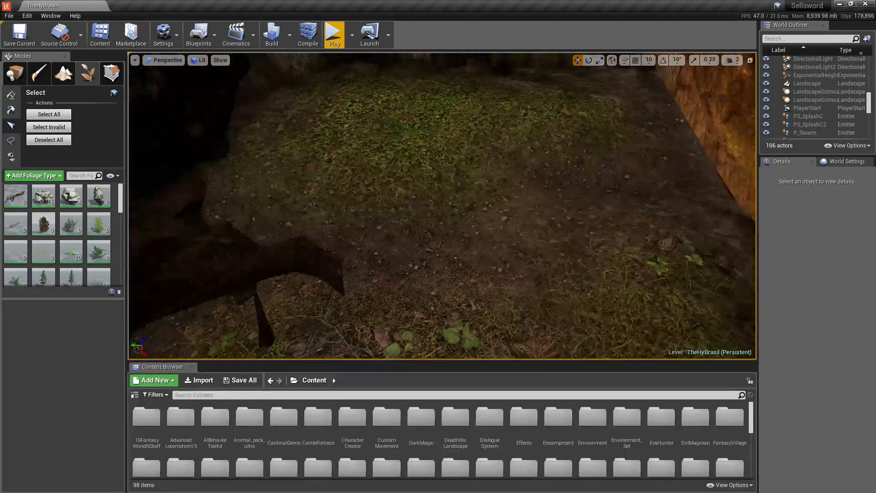
{"action": "right_click_drag", "start_coordinate": [413, 199], "coordinate": [374, 197]}
{"action": "left_click", "coordinate": [23, 79]}
{"action": "right_click", "coordinate": [542, 236]}
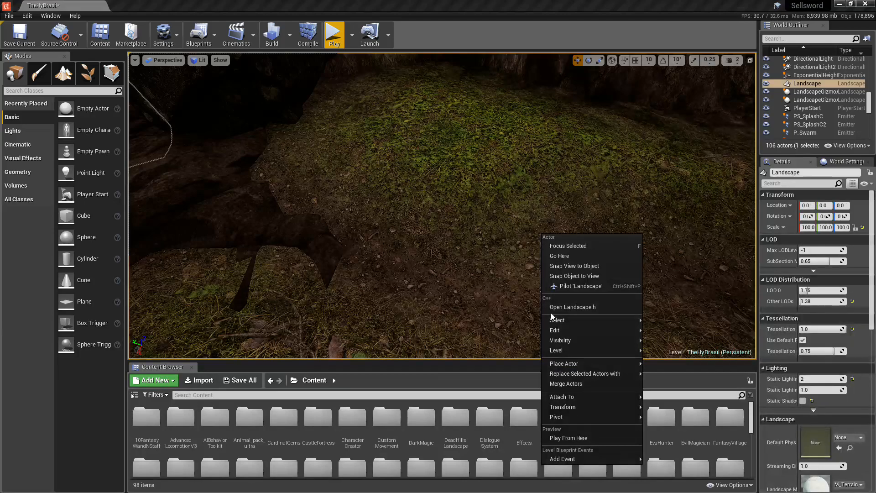
{"action": "left_click", "coordinate": [560, 435]}
{"action": "key", "text": "alt+p"}
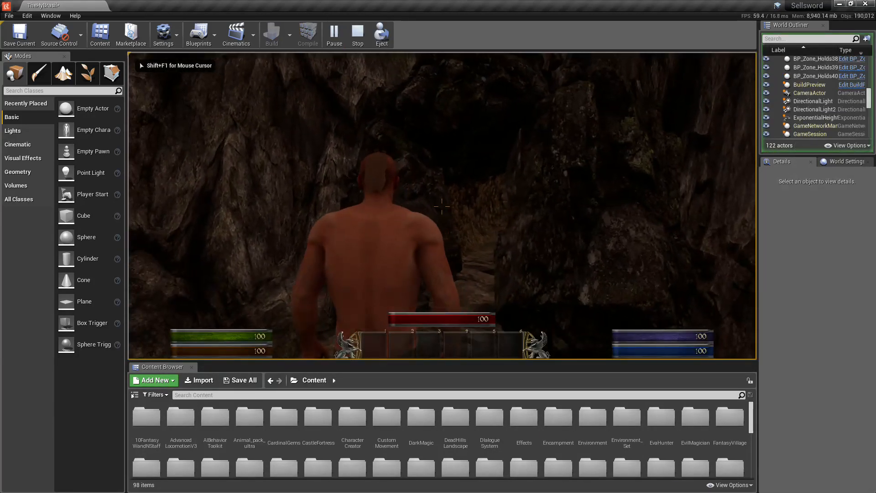
Step: Walk the character through the rock passage to inspect the covered ceiling and wall gaps
{"action": "key", "text": "w"}
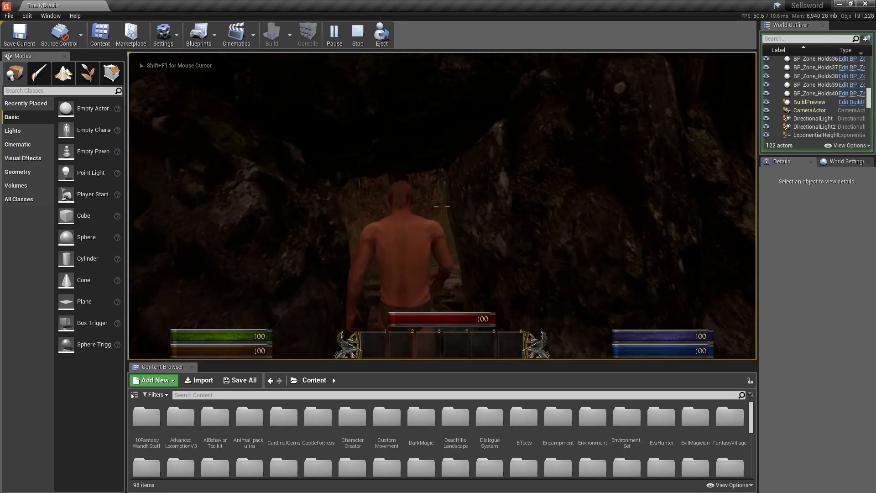
{"action": "key", "text": "w"}
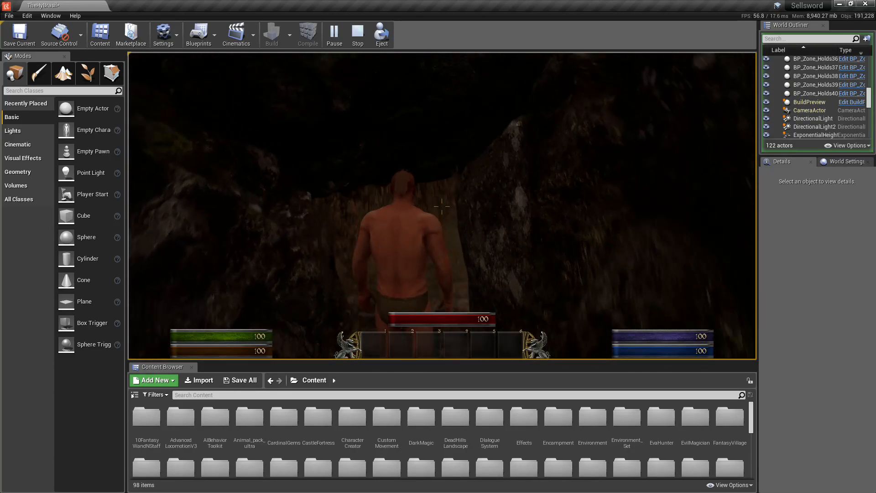
{"action": "key", "text": "w"}
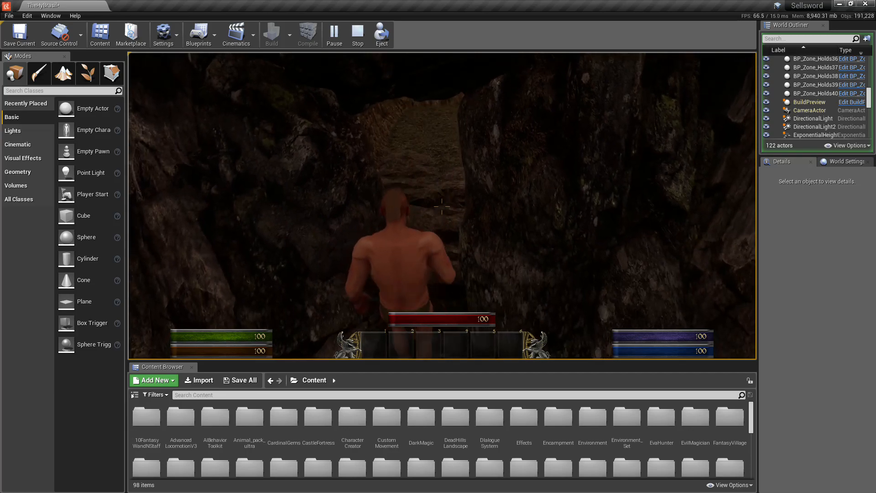
{"action": "key", "text": "w"}
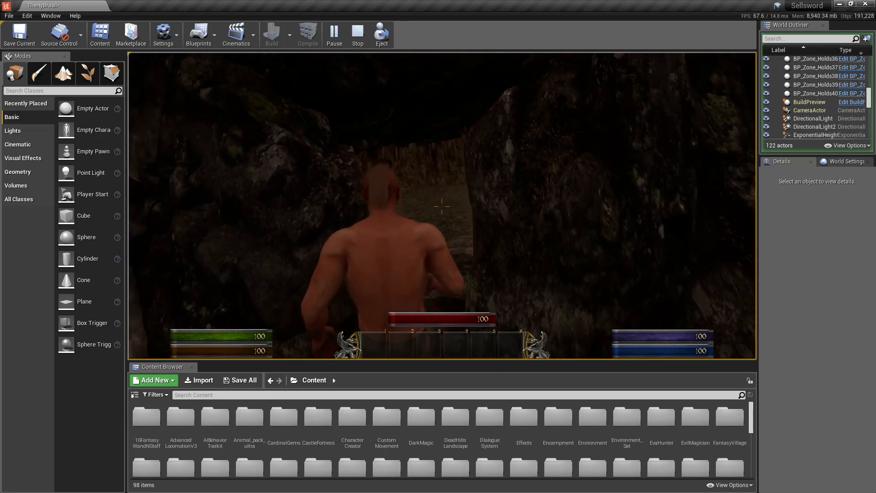
{"action": "key", "text": "w"}
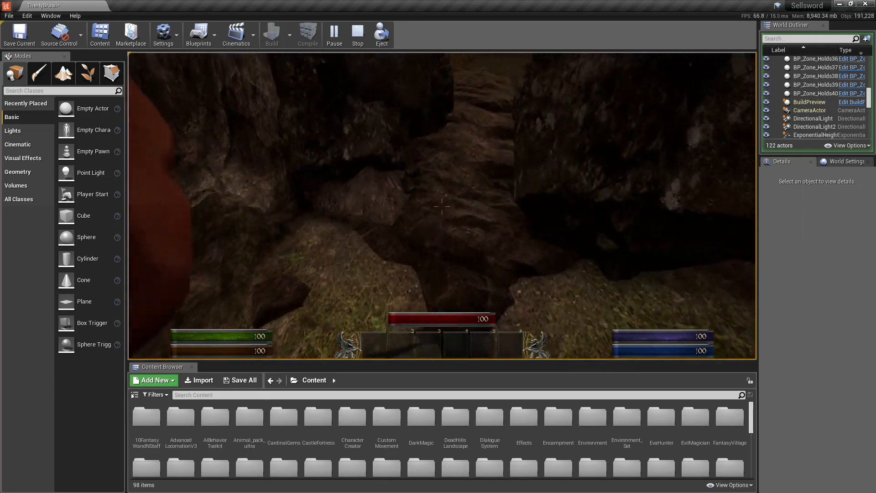
{"action": "key", "text": "w"}
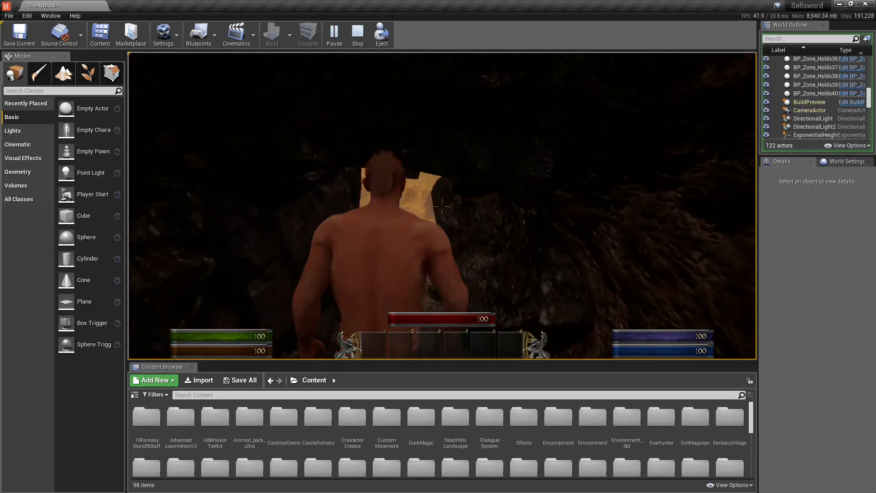
{"action": "key", "text": "w"}
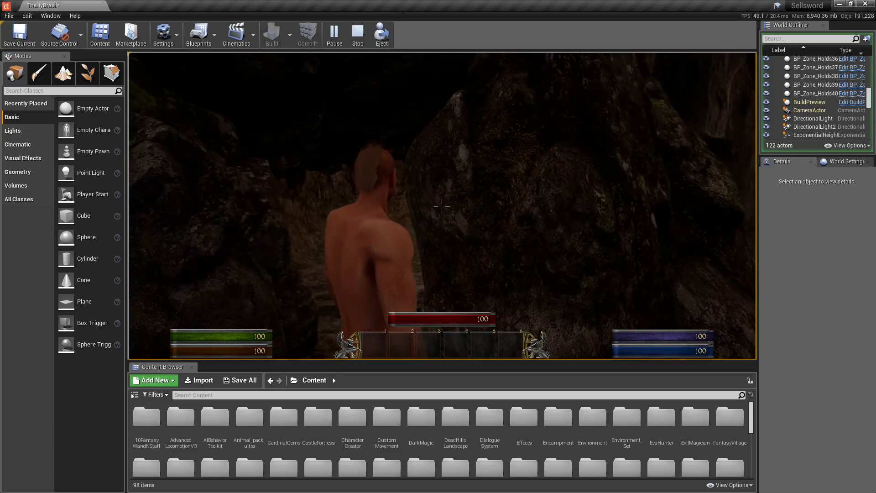
Step: Stop the play-test, switch to foliage editing and lower the ceiling rock over the passage entrance
{"action": "key", "text": "Escape"}
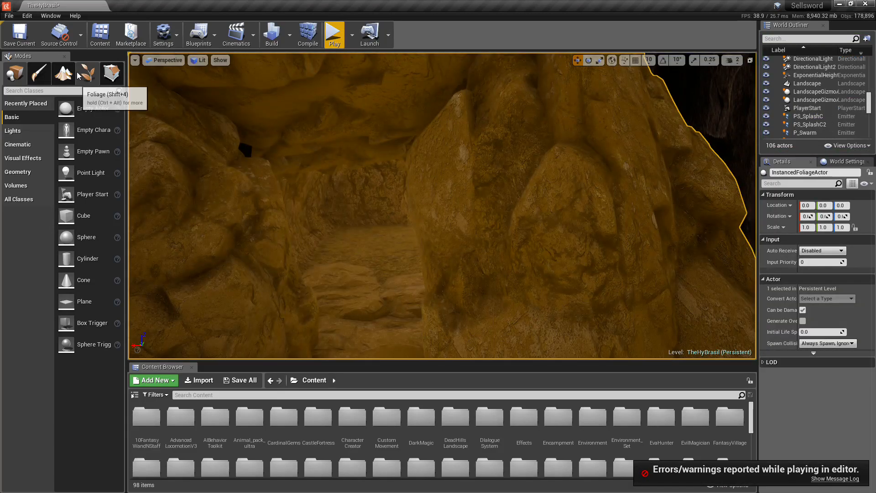
{"action": "left_click", "coordinate": [111, 73]}
{"action": "left_click", "coordinate": [313, 157]}
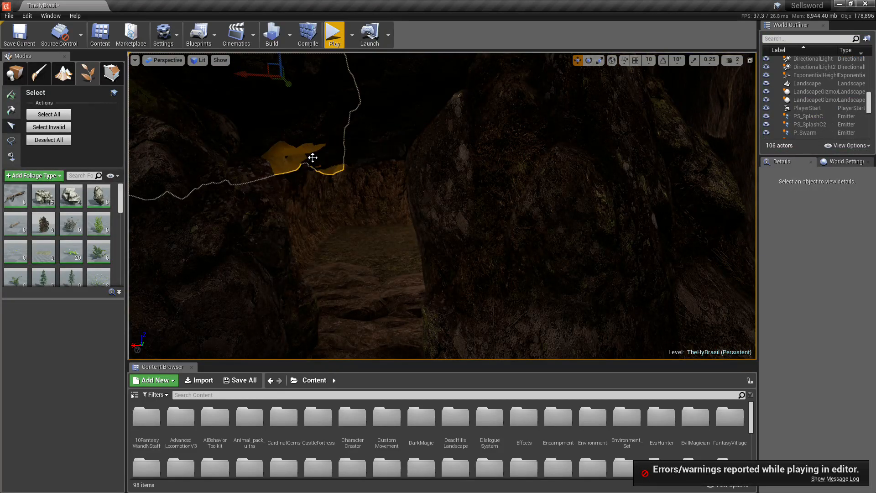
{"action": "right_click_drag", "start_coordinate": [349, 165], "coordinate": [311, 124]}
{"action": "key", "text": "w"}
{"action": "right_click_drag", "start_coordinate": [452, 141], "coordinate": [445, 140]}
{"action": "key", "text": "s"}
{"action": "mouse_move", "coordinate": [493, 87]}
{"action": "right_mouse_down"}
{"action": "mouse_move", "coordinate": [485, 89]}
{"action": "mouse_move", "coordinate": [493, 87]}
{"action": "right_mouse_up"}
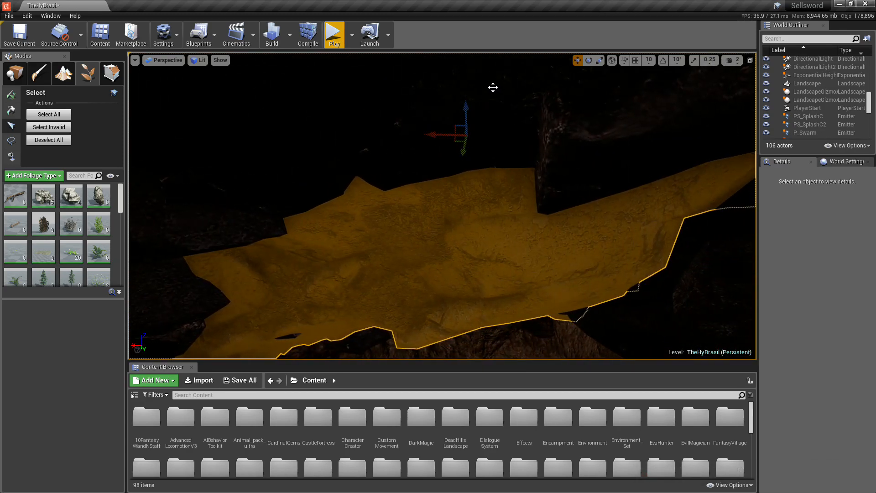
{"action": "left_click_drag", "start_coordinate": [466, 107], "coordinate": [468, 141]}
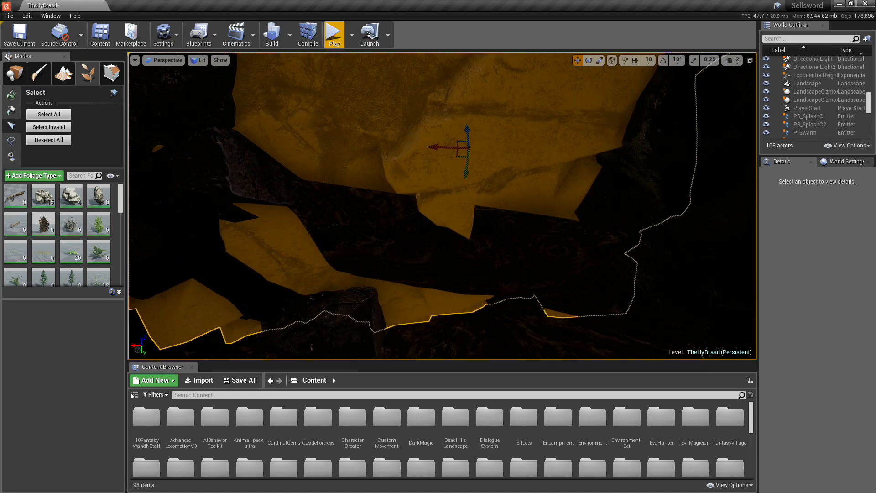
Step: Fine-tune the ceiling rock's height above the passage and save the TheHyBrasil level
{"action": "right_click_drag", "start_coordinate": [487, 211], "coordinate": [474, 160]}
{"action": "left_click", "coordinate": [485, 192]}
{"action": "left_click", "coordinate": [474, 195]}
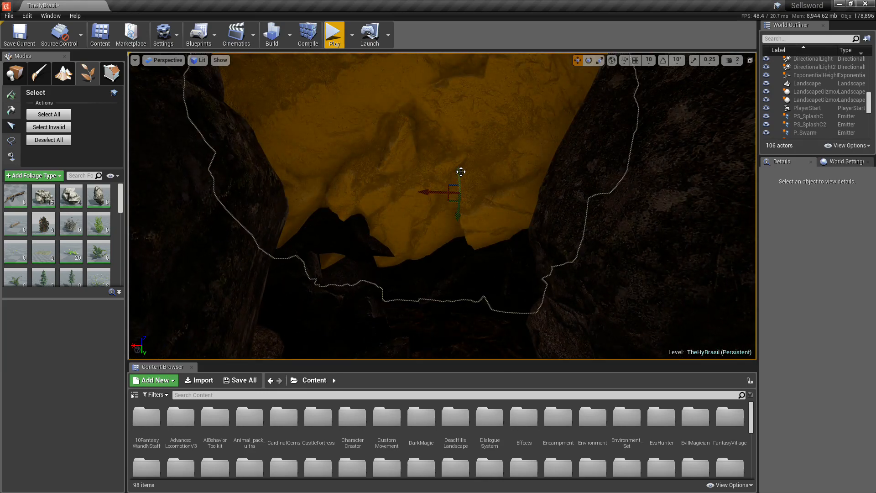
{"action": "left_click_drag", "start_coordinate": [461, 171], "coordinate": [461, 169]}
{"action": "left_click", "coordinate": [560, 190]}
{"action": "mouse_move", "coordinate": [560, 190]}
{"action": "right_mouse_down"}
{"action": "mouse_move", "coordinate": [560, 222]}
{"action": "mouse_move", "coordinate": [577, 249]}
{"action": "mouse_move", "coordinate": [569, 201]}
{"action": "right_mouse_up"}
{"action": "key", "text": "ctrl+s"}
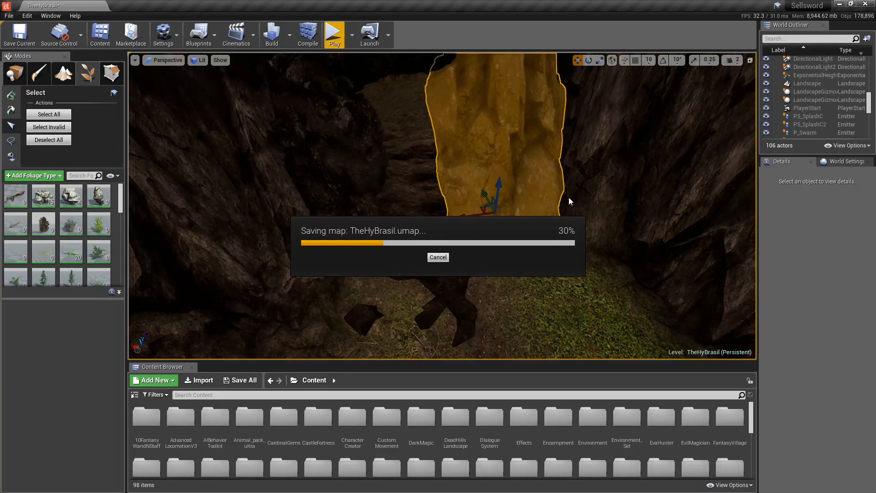
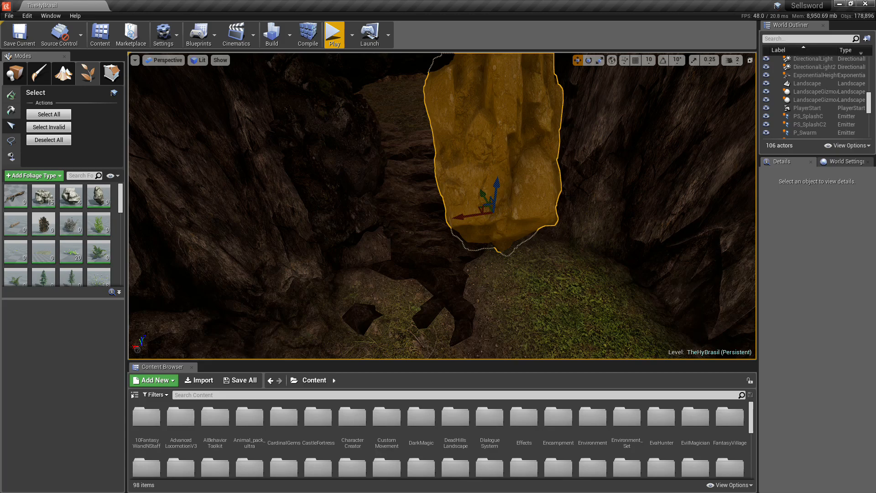
Step: Switch to placement mode and start a play-test from the grassy ground outside the rock passage
{"action": "key", "text": "Delete"}
{"action": "right_click_drag", "start_coordinate": [544, 318], "coordinate": [550, 350]}
{"action": "key", "text": "s"}
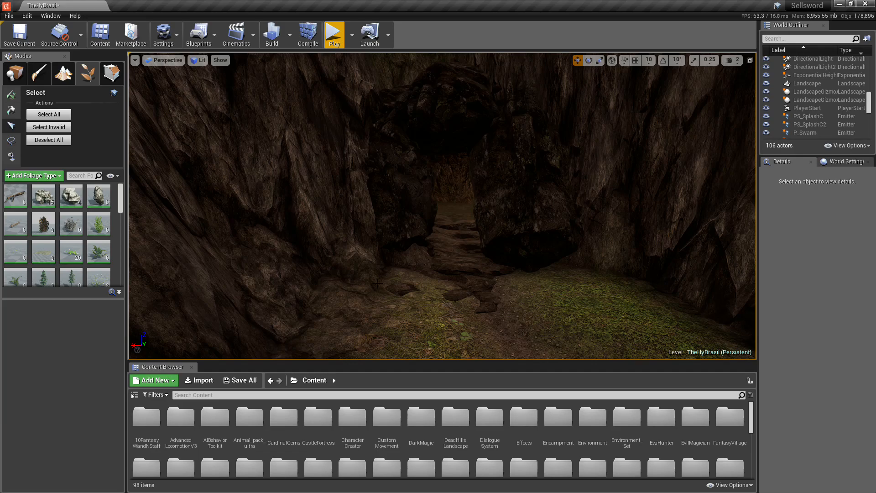
{"action": "left_click", "coordinate": [20, 77]}
{"action": "right_click_drag", "start_coordinate": [429, 201], "coordinate": [480, 232]}
{"action": "right_click", "coordinate": [479, 232]}
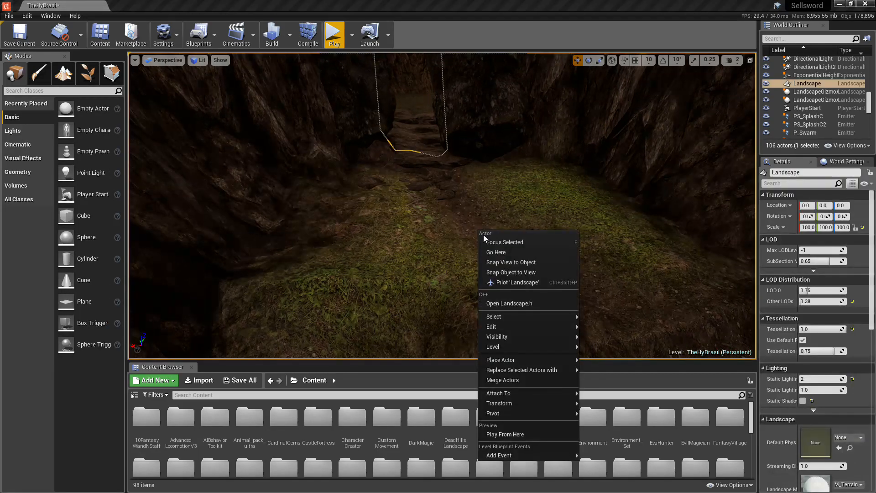
{"action": "mouse_move", "coordinate": [496, 393]}
{"action": "left_click", "coordinate": [500, 434]}
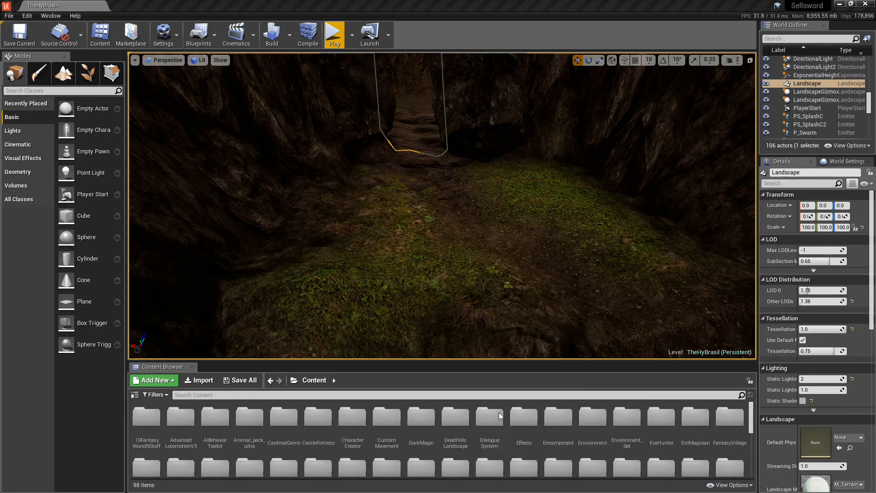
Step: Walk the character through the rock passage into the cave tunnel and back to inspect the rocks, ending the play-test
{"action": "key", "text": "w"}
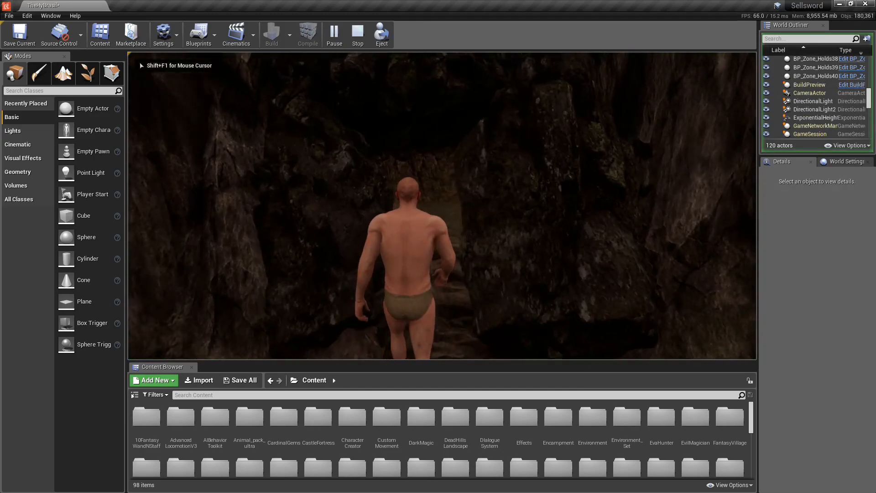
{"action": "key", "text": "w"}
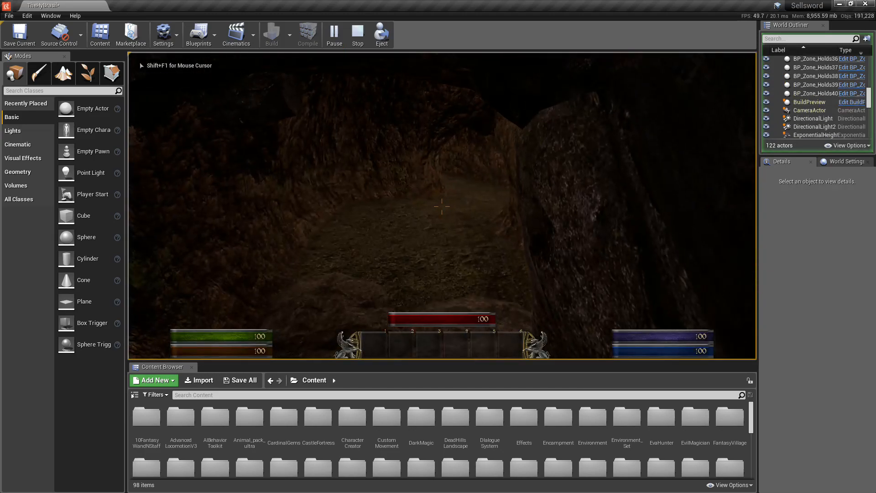
{"action": "key", "text": "w"}
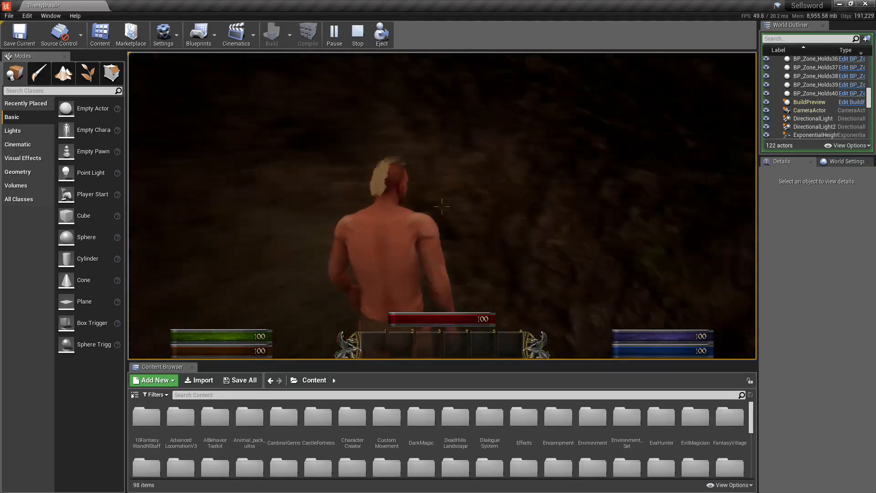
{"action": "key", "text": "w"}
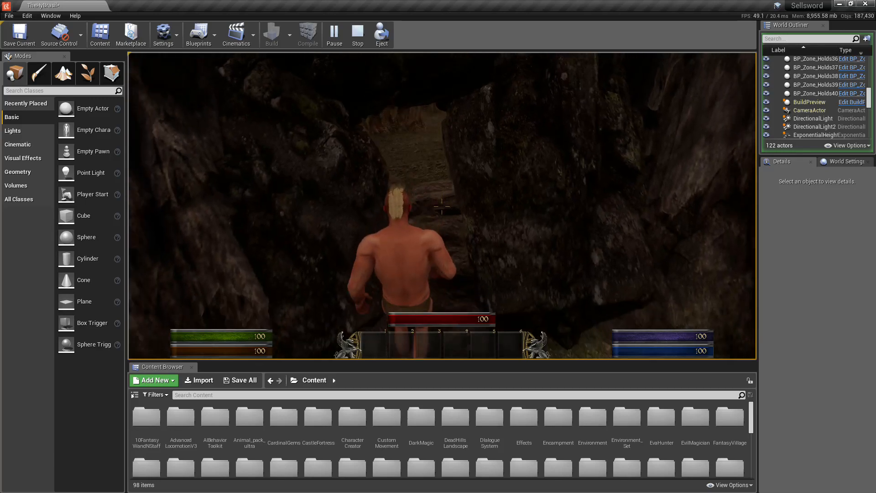
{"action": "key", "text": "Escape"}
Step: Return to foliage editing, select the rock on the left wall of the passage entrance and rotate it
{"action": "left_click", "coordinate": [298, 185]}
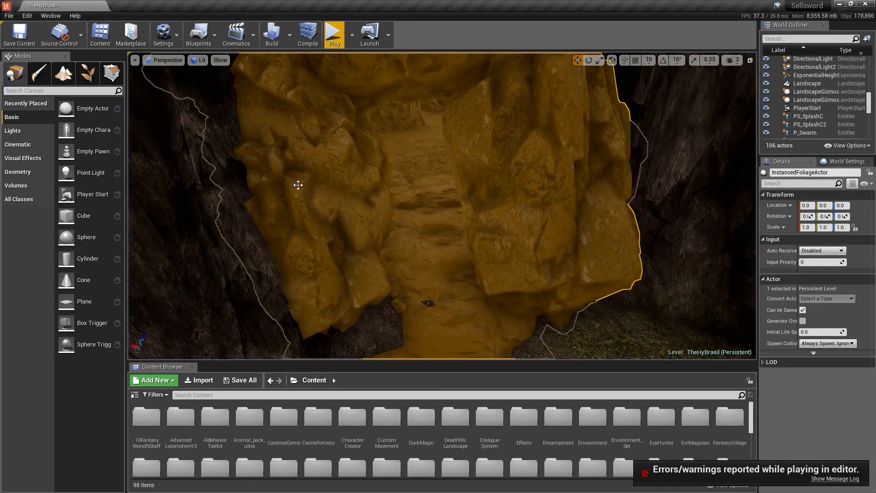
{"action": "left_click", "coordinate": [64, 74]}
{"action": "left_click", "coordinate": [88, 73]}
{"action": "left_click", "coordinate": [484, 227]}
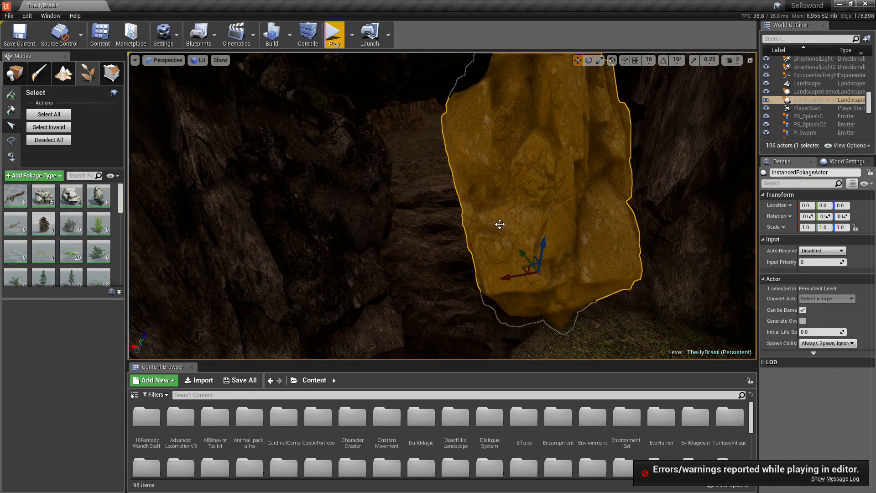
{"action": "left_click_drag", "start_coordinate": [522, 276], "coordinate": [369, 227]}
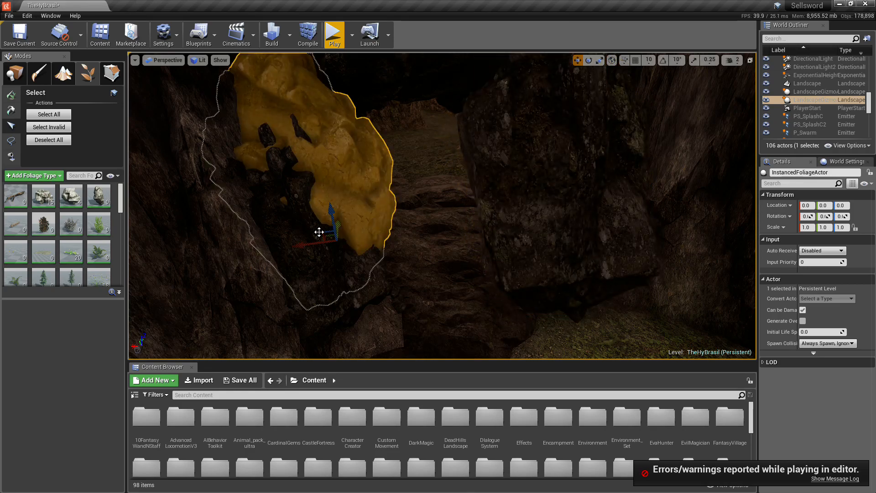
{"action": "key", "text": "e"}
{"action": "left_click_drag", "start_coordinate": [327, 262], "coordinate": [304, 222]}
Step: Adjust the size and position of the rotated left-wall rock where the passage meets the tunnel, and save the level
{"action": "key", "text": "r"}
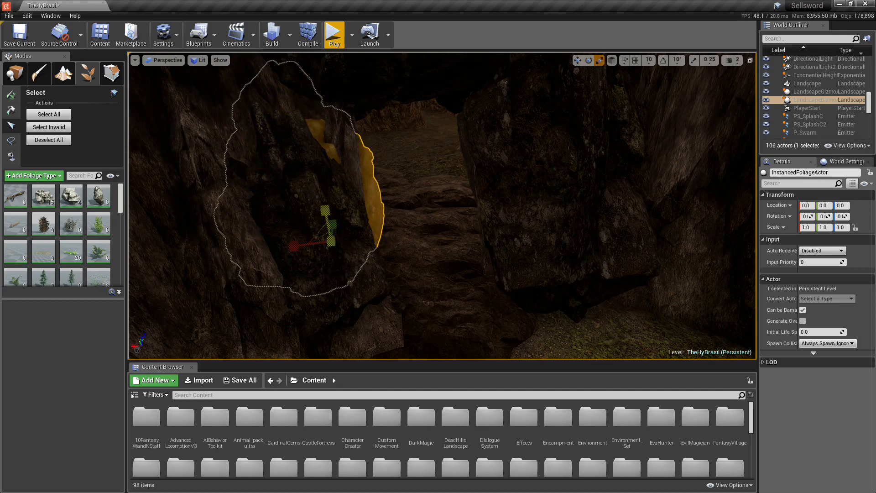
{"action": "key", "text": "w"}
{"action": "right_click_drag", "start_coordinate": [327, 224], "coordinate": [160, 204]}
{"action": "key", "text": "d"}
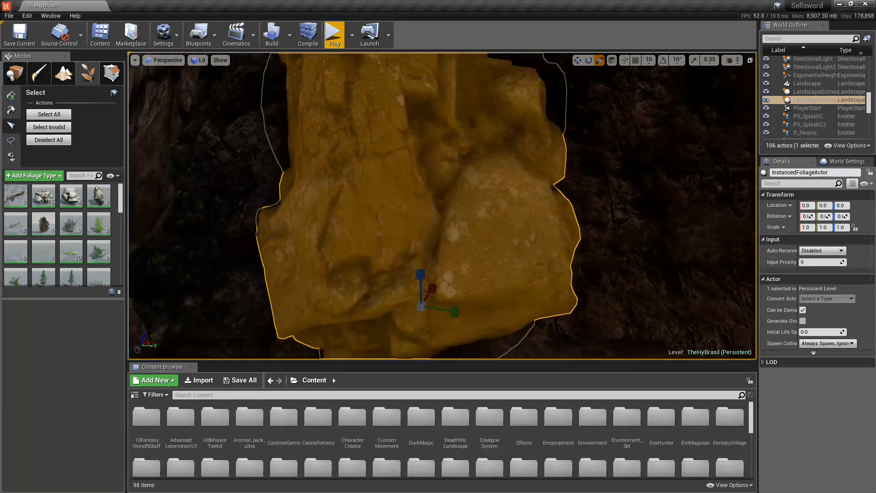
{"action": "left_click_drag", "start_coordinate": [310, 164], "coordinate": [369, 206]}
{"action": "left_click_drag", "start_coordinate": [456, 222], "coordinate": [434, 234]}
{"action": "right_click_drag", "start_coordinate": [458, 223], "coordinate": [460, 189]}
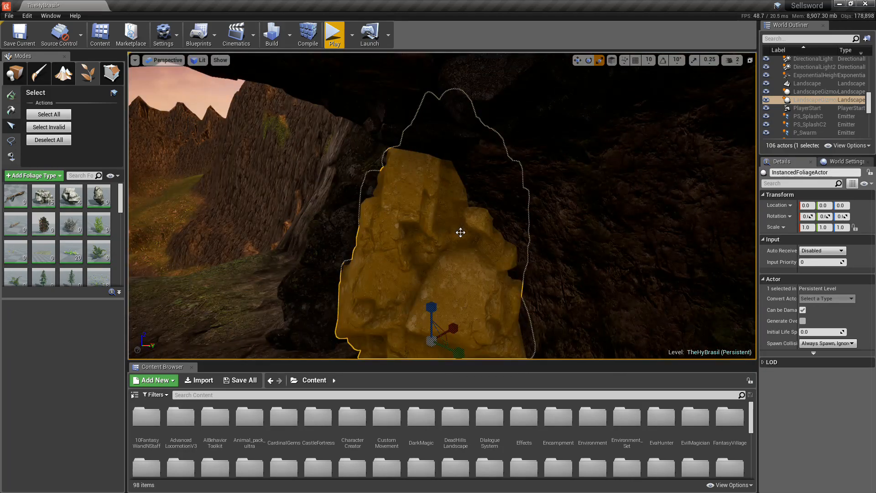
{"action": "key", "text": "w"}
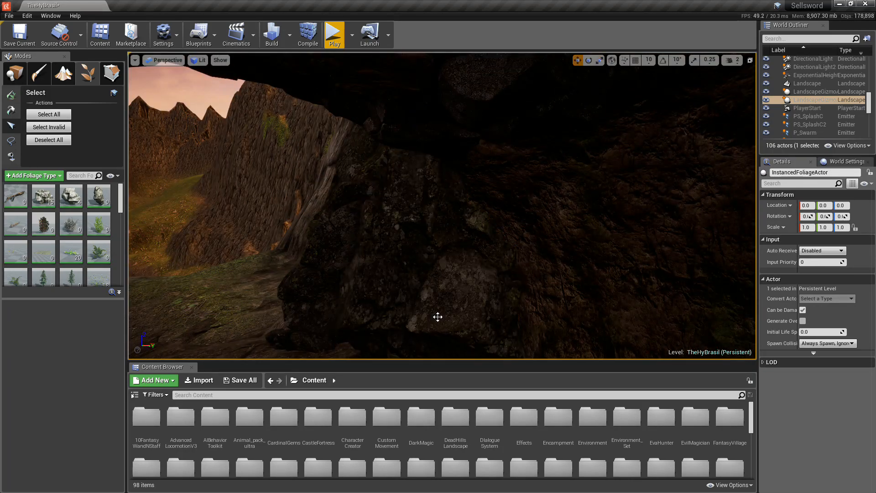
{"action": "right_click_drag", "start_coordinate": [436, 315], "coordinate": [509, 334]}
{"action": "left_click_drag", "start_coordinate": [477, 258], "coordinate": [416, 291]}
{"action": "key", "text": "ctrl+s"}
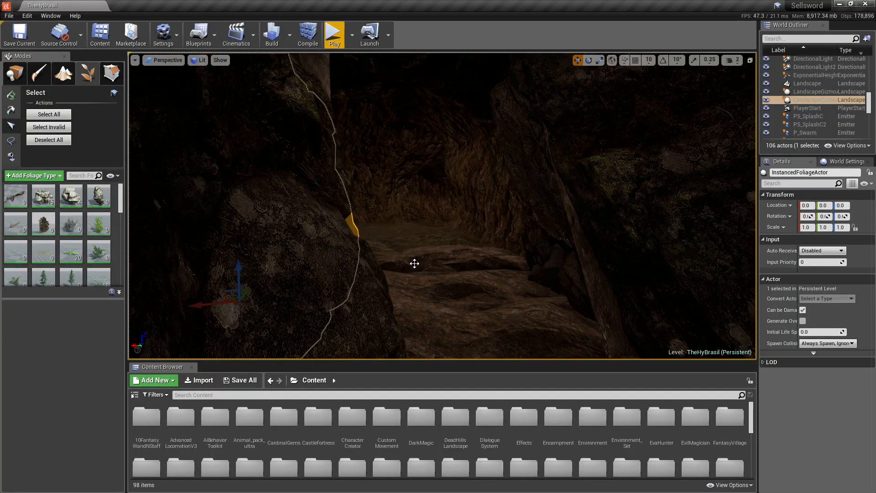
Step: Leave foliage editing and launch another play-test from the grassy ground in front of the passage
{"action": "mouse_move", "coordinate": [414, 263]}
{"action": "right_mouse_down"}
{"action": "mouse_move", "coordinate": [467, 257]}
{"action": "mouse_move", "coordinate": [429, 261]}
{"action": "right_mouse_up"}
{"action": "key", "text": "s"}
{"action": "right_click_drag", "start_coordinate": [442, 205], "coordinate": [425, 162]}
{"action": "key", "text": "s"}
{"action": "right_click_drag", "start_coordinate": [503, 260], "coordinate": [492, 285]}
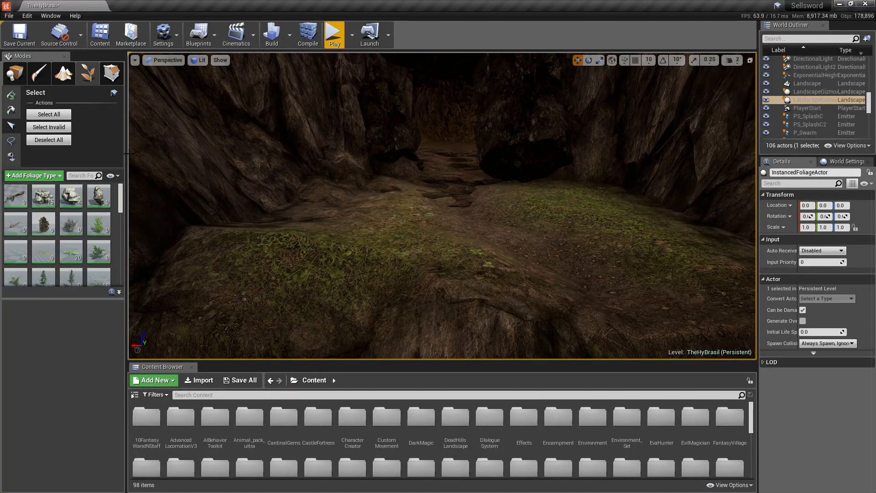
{"action": "left_click", "coordinate": [15, 72]}
{"action": "right_click", "coordinate": [566, 231]}
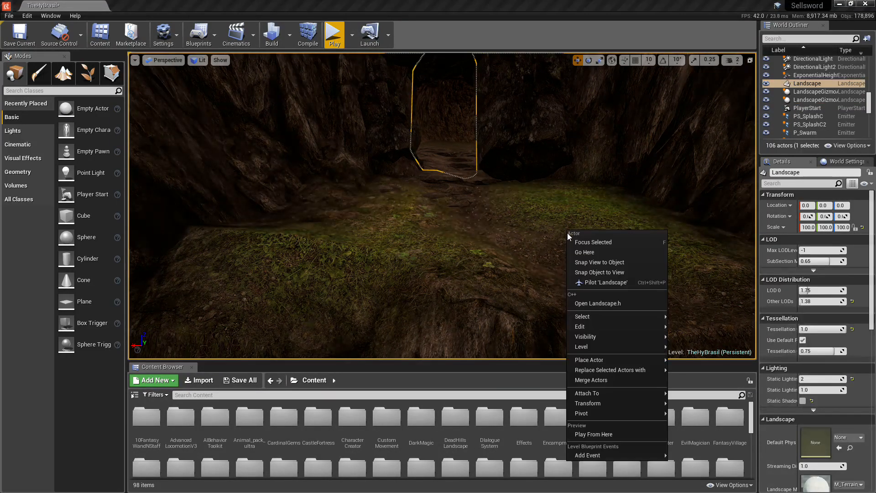
{"action": "left_click", "coordinate": [584, 434]}
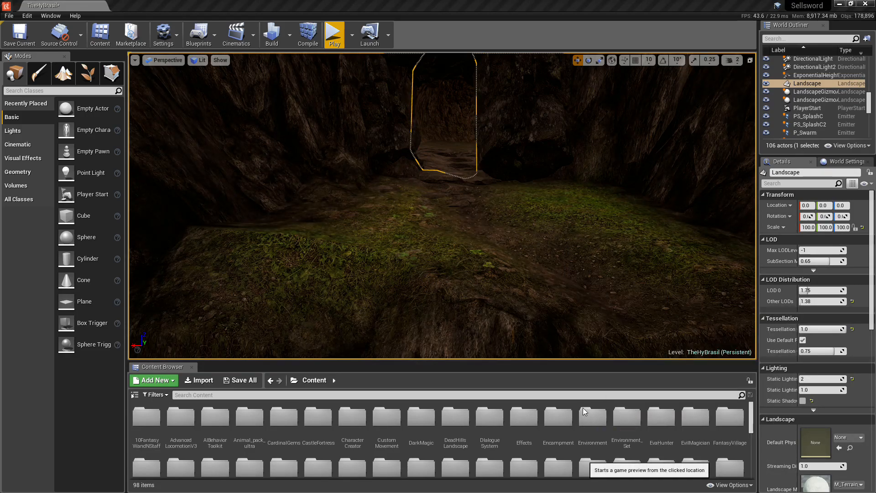
Step: Run the character through the passage and along the cave tunnel to check the route, ending the play-test
{"action": "key", "text": "w"}
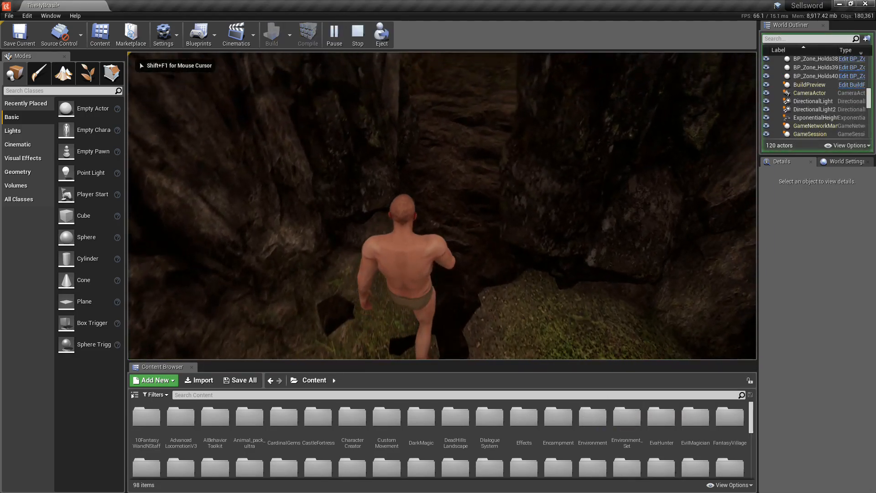
{"action": "key", "text": "w"}
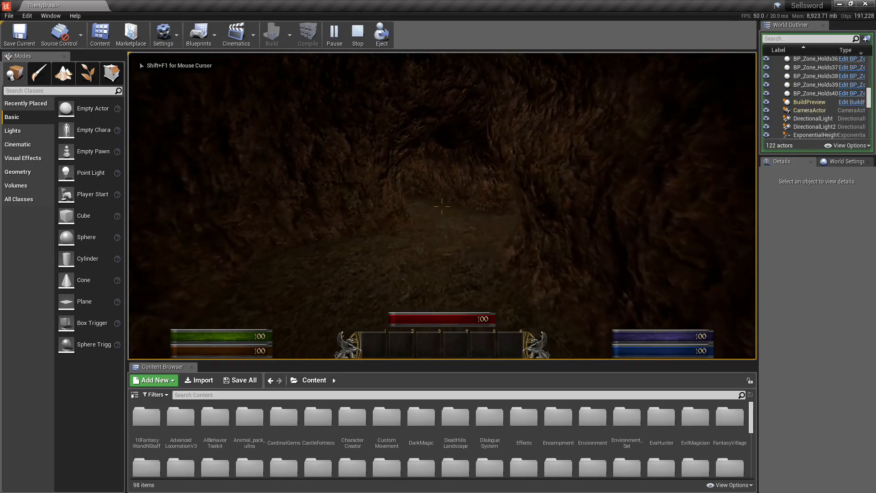
{"action": "key", "text": "w"}
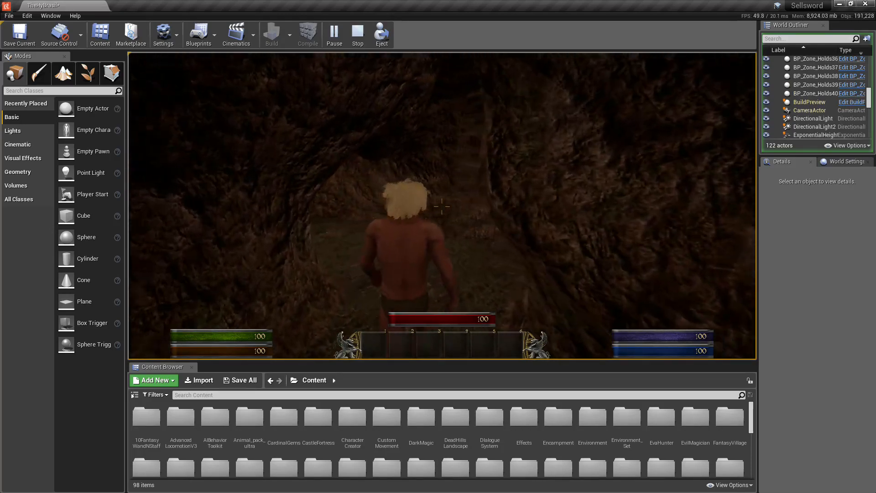
{"action": "key", "text": "w"}
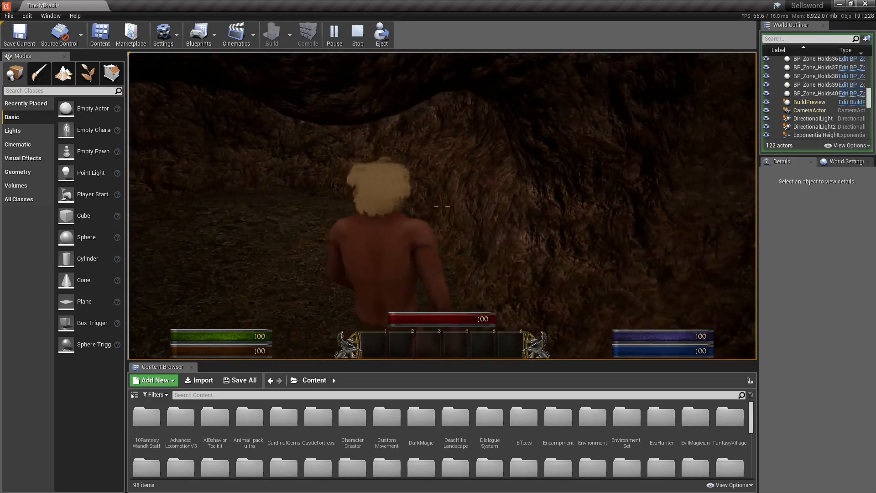
{"action": "key", "text": "w"}
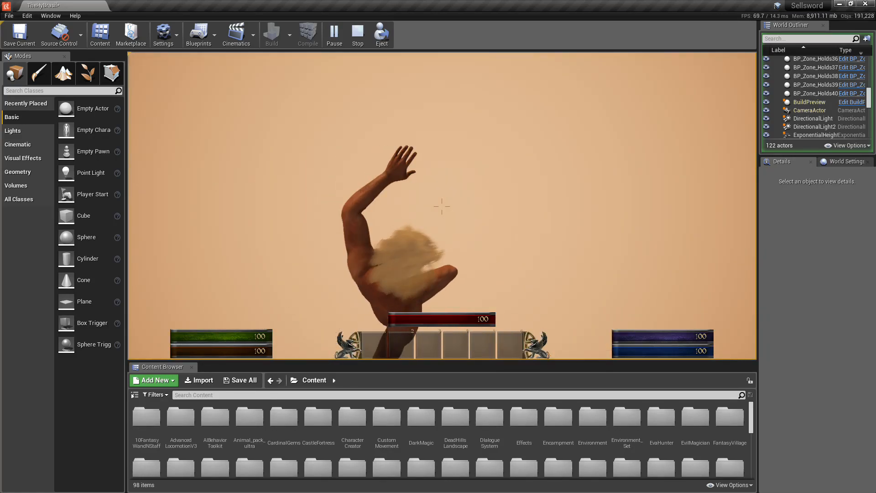
{"action": "key", "text": "Escape"}
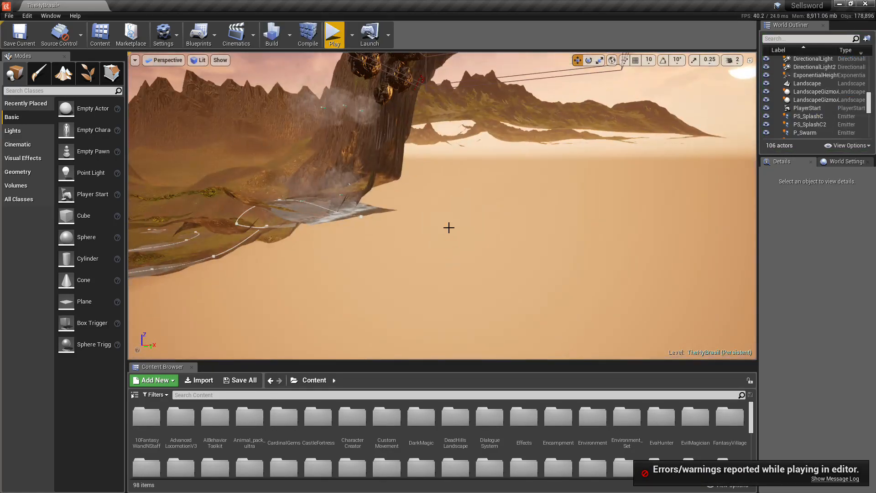
Step: Briefly play from the level's default start, stop, and set the viewport camera speed to 4
{"action": "left_click", "coordinate": [337, 46]}
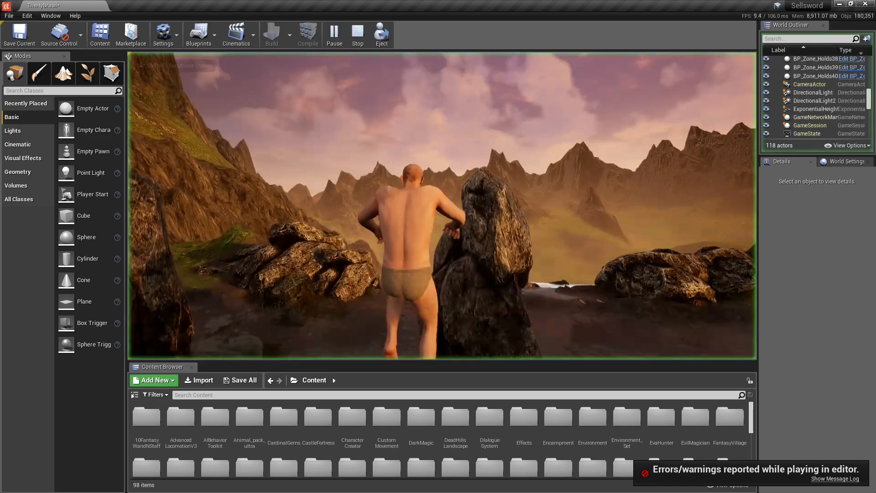
{"action": "key", "text": "Escape"}
{"action": "key", "text": "w"}
{"action": "right_click_drag", "start_coordinate": [443, 206], "coordinate": [388, 224]}
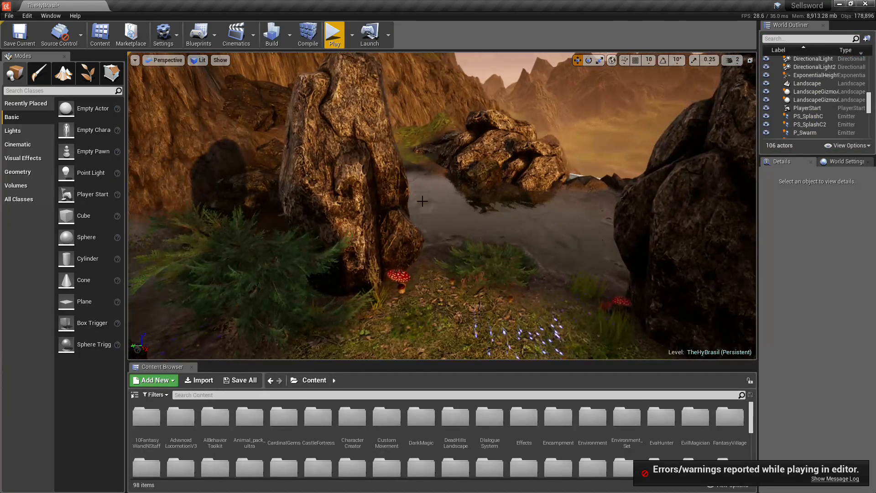
{"action": "right_click", "coordinate": [416, 196]}
{"action": "left_click", "coordinate": [738, 64]}
{"action": "left_click", "coordinate": [762, 83]}
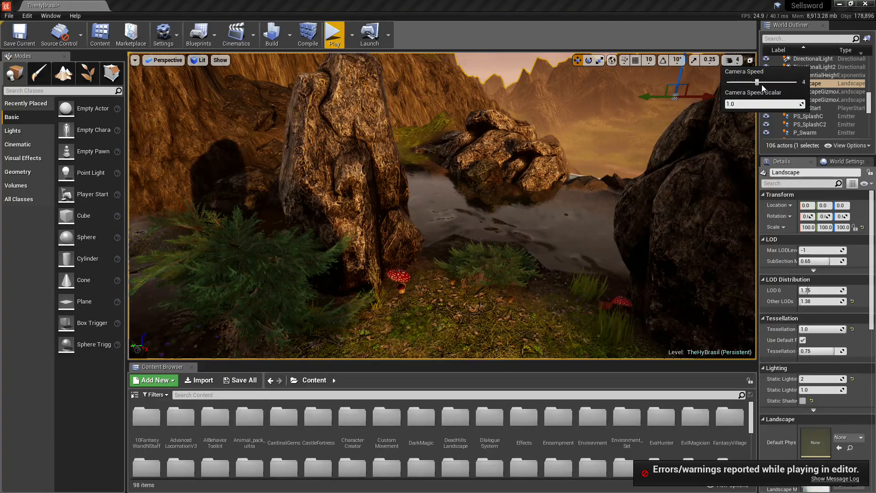
Step: In foliage editing, select the large rock at the lip of the waterfall and slightly adjust its size and position
{"action": "right_click_drag", "start_coordinate": [593, 160], "coordinate": [392, 187]}
{"action": "key", "text": "w"}
{"action": "key", "text": "w"}
{"action": "key", "text": "w"}
{"action": "key", "text": "w"}
{"action": "key", "text": "s"}
{"action": "left_click", "coordinate": [391, 190]}
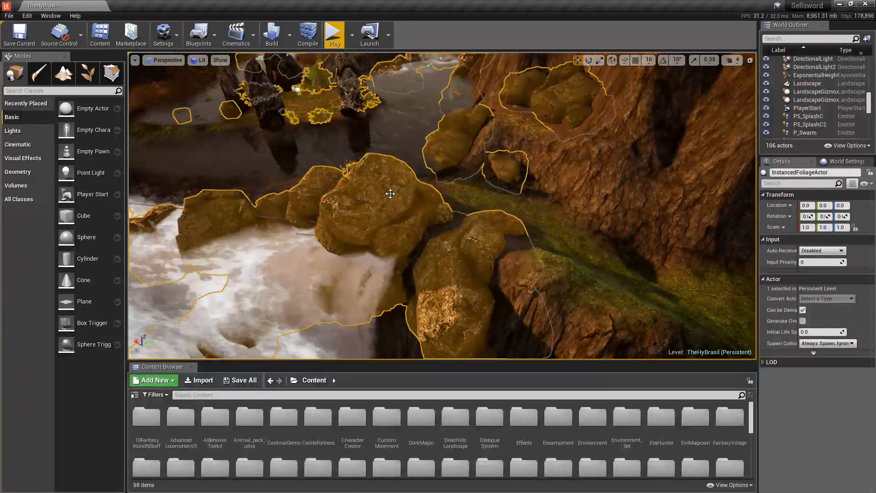
{"action": "left_click", "coordinate": [89, 73]}
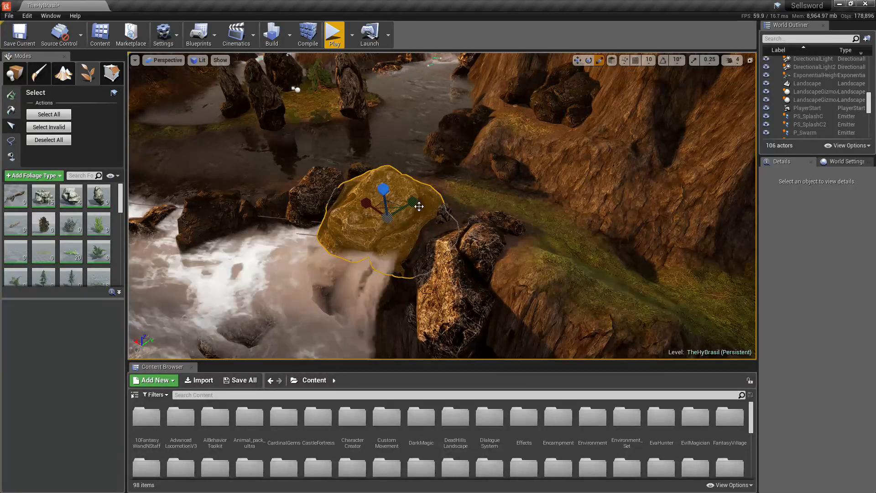
{"action": "key", "text": "w"}
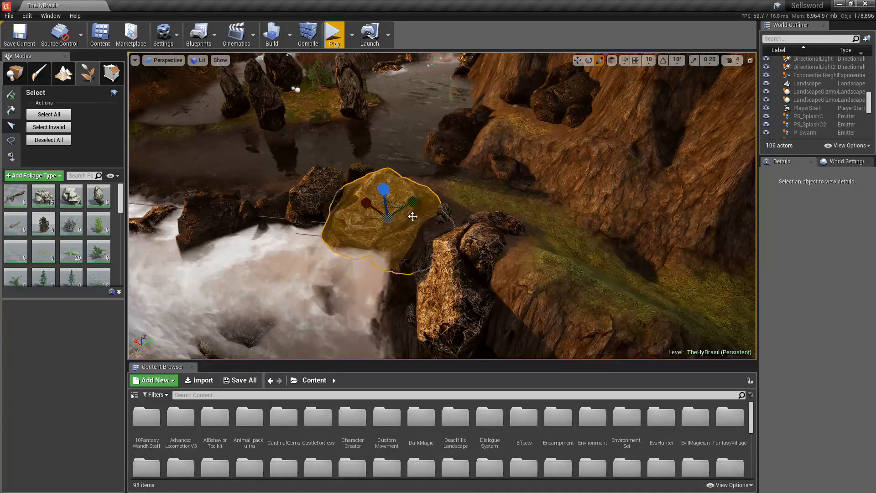
{"action": "left_click_drag", "start_coordinate": [373, 206], "coordinate": [376, 214]}
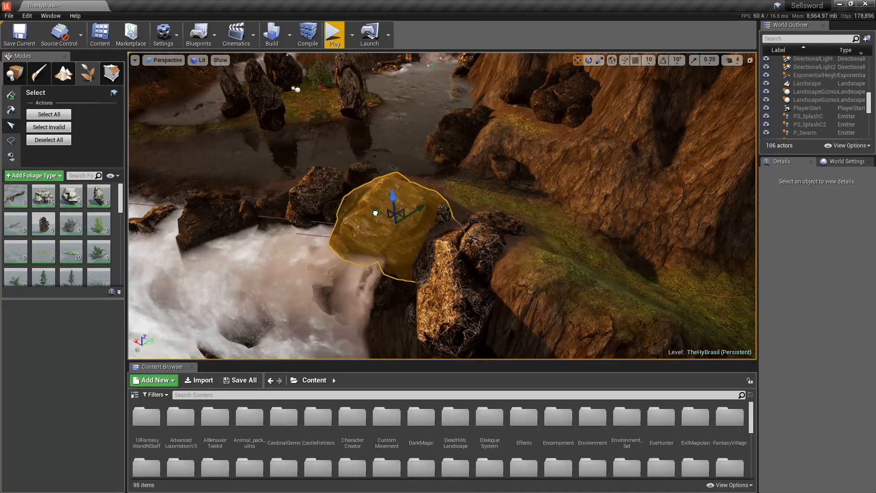
Step: Choose the Fern foliage type and switch to foliage painting at the mossy ground in front of the rock passage
{"action": "right_click_drag", "start_coordinate": [375, 213], "coordinate": [452, 185]}
{"action": "right_click_drag", "start_coordinate": [406, 201], "coordinate": [388, 200]}
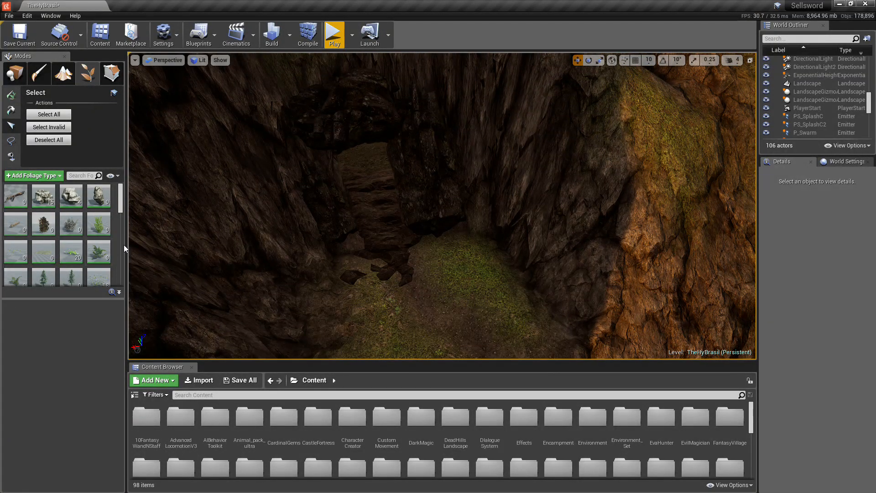
{"action": "right_click_drag", "start_coordinate": [131, 242], "coordinate": [135, 228]}
{"action": "right_click_drag", "start_coordinate": [326, 247], "coordinate": [314, 256]}
{"action": "left_click", "coordinate": [99, 251]}
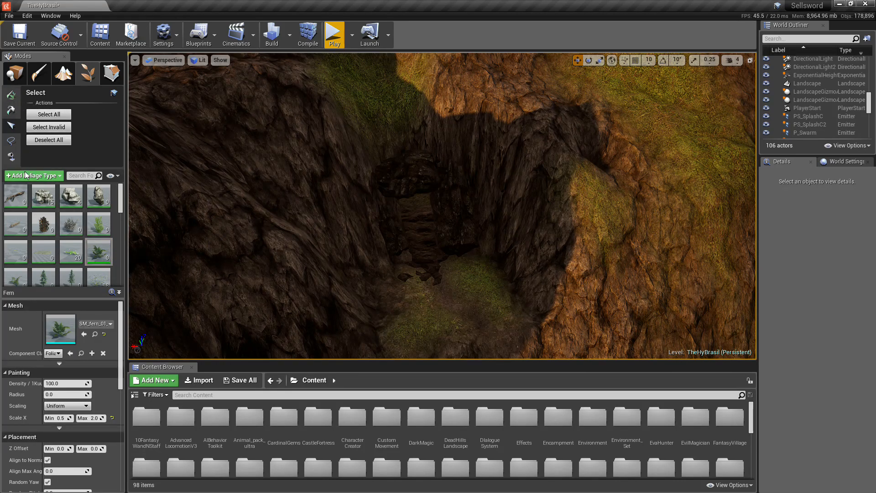
{"action": "left_click", "coordinate": [10, 94]}
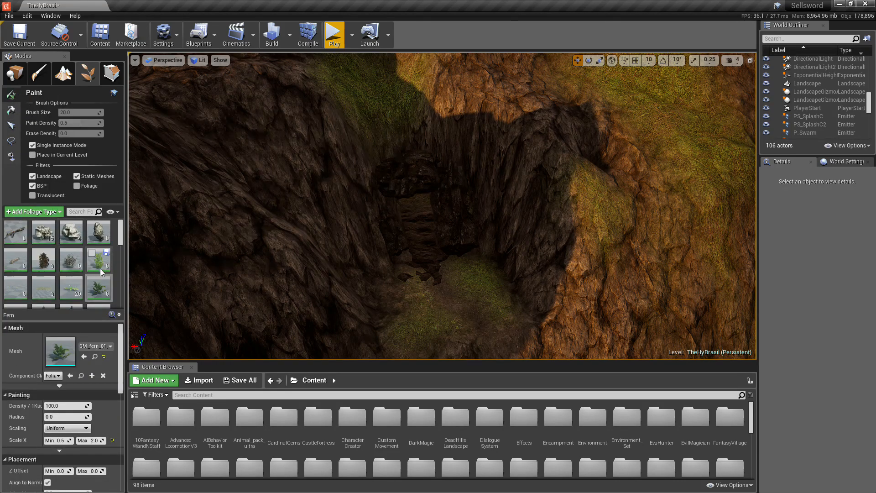
{"action": "left_click", "coordinate": [94, 285]}
{"action": "key", "text": "w"}
{"action": "right_click_drag", "start_coordinate": [428, 290], "coordinate": [428, 319]}
{"action": "right_click_drag", "start_coordinate": [428, 266], "coordinate": [444, 271]}
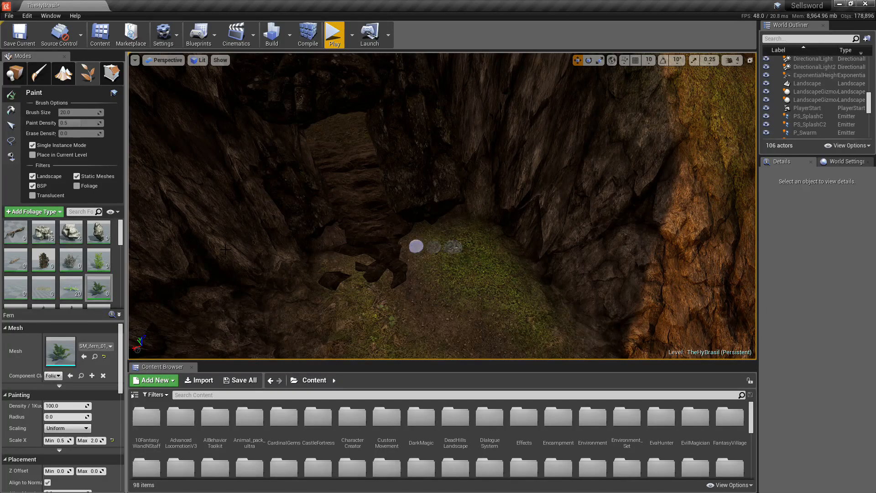
Step: Deactivate all foliage types, activate the juniper and place a single one on the ground before the passage
{"action": "left_click", "coordinate": [94, 283]}
{"action": "key", "text": "ctrl+a"}
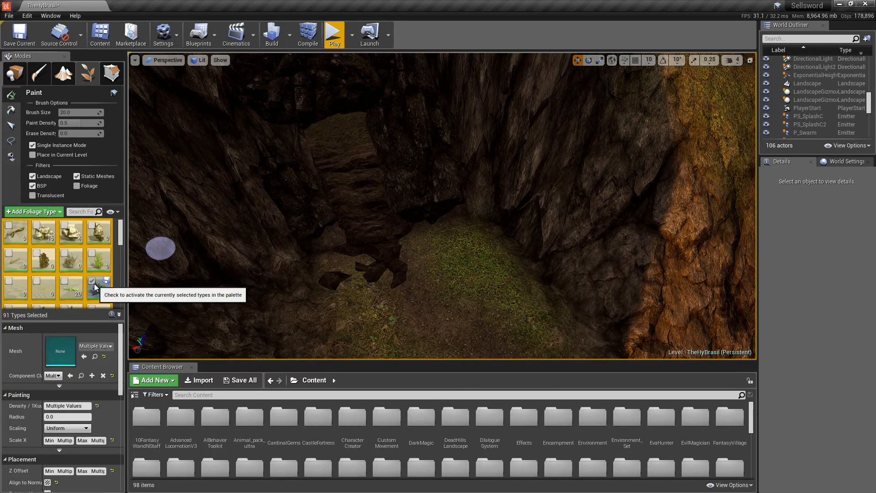
{"action": "left_click", "coordinate": [94, 283]}
{"action": "scroll", "coordinate": [92, 274], "scroll_direction": "down", "scroll_amount": 1}
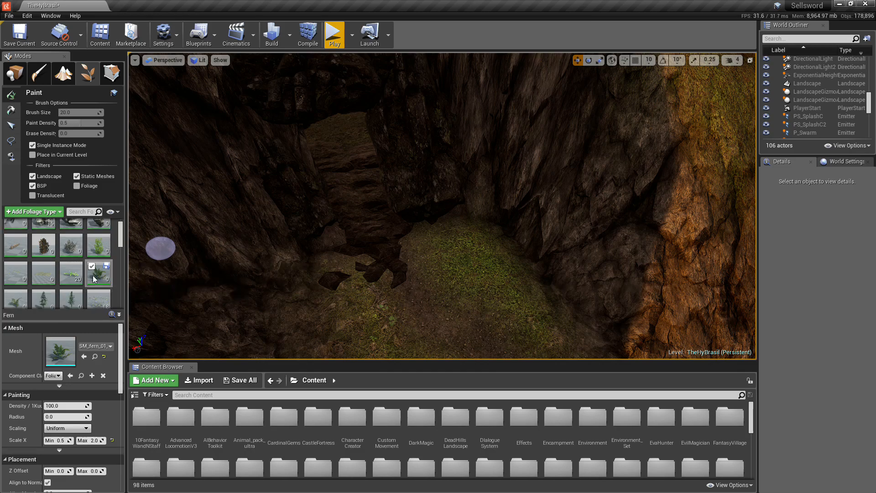
{"action": "scroll", "coordinate": [92, 271], "scroll_direction": "down", "scroll_amount": 4}
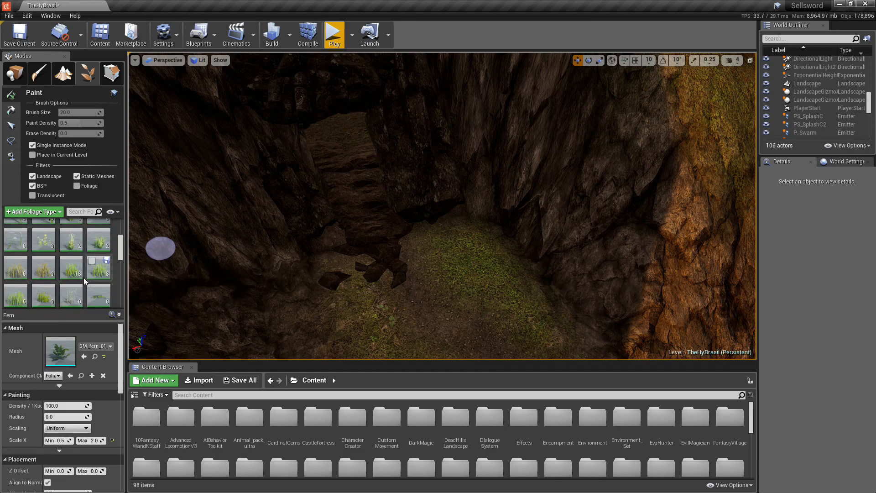
{"action": "scroll", "coordinate": [81, 278], "scroll_direction": "down", "scroll_amount": 1}
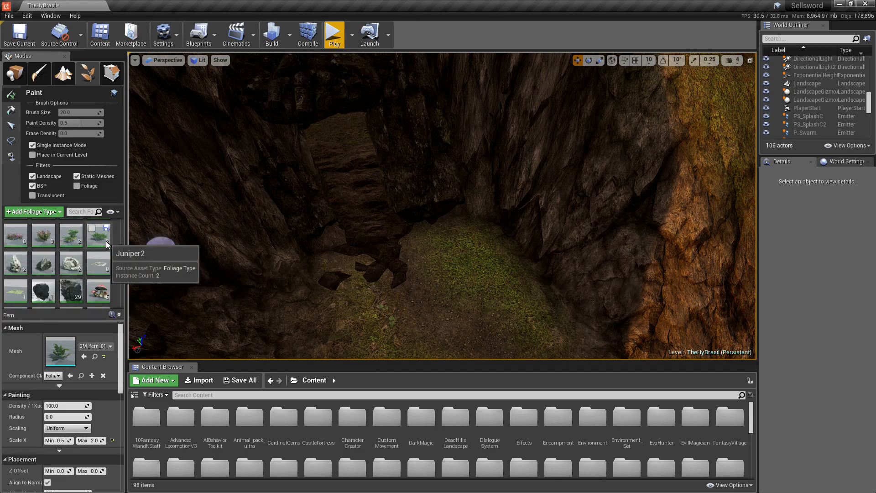
{"action": "left_click", "coordinate": [456, 250]}
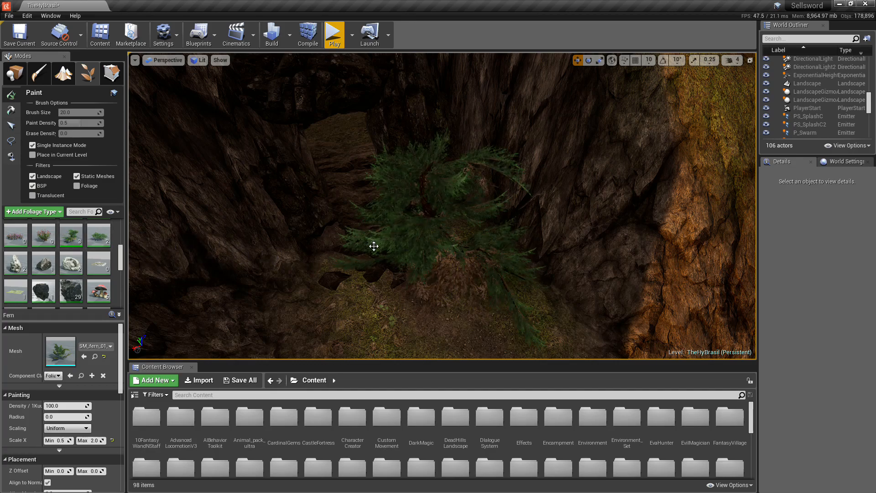
Step: Select the new juniper, resize and reposition it, and rotate it about 23.5 degrees around its vertical axis
{"action": "left_click", "coordinate": [20, 130]}
{"action": "left_click", "coordinate": [433, 209]}
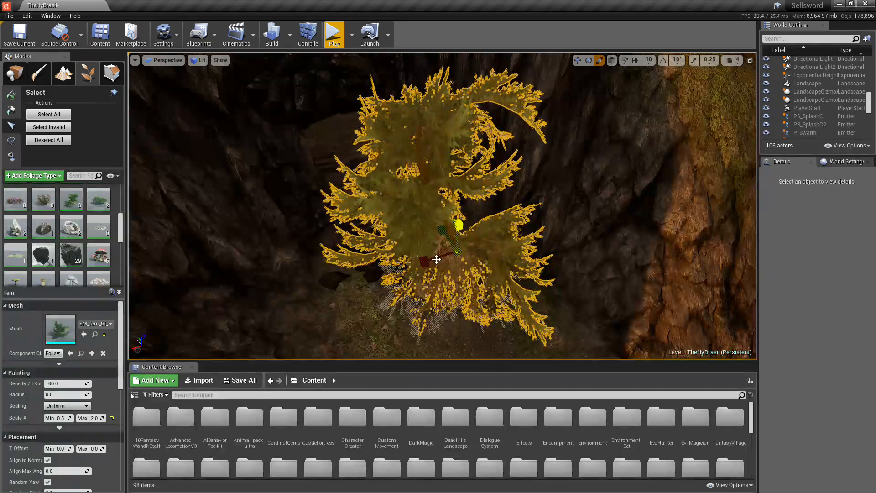
{"action": "right_click_drag", "start_coordinate": [437, 260], "coordinate": [393, 231]}
{"action": "left_click", "coordinate": [474, 261]}
{"action": "left_click", "coordinate": [426, 232]}
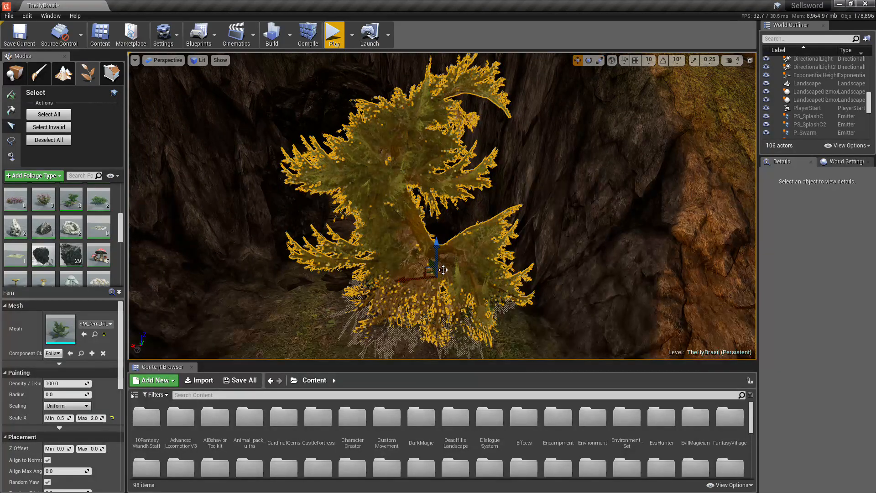
{"action": "left_click_drag", "start_coordinate": [418, 276], "coordinate": [388, 295]}
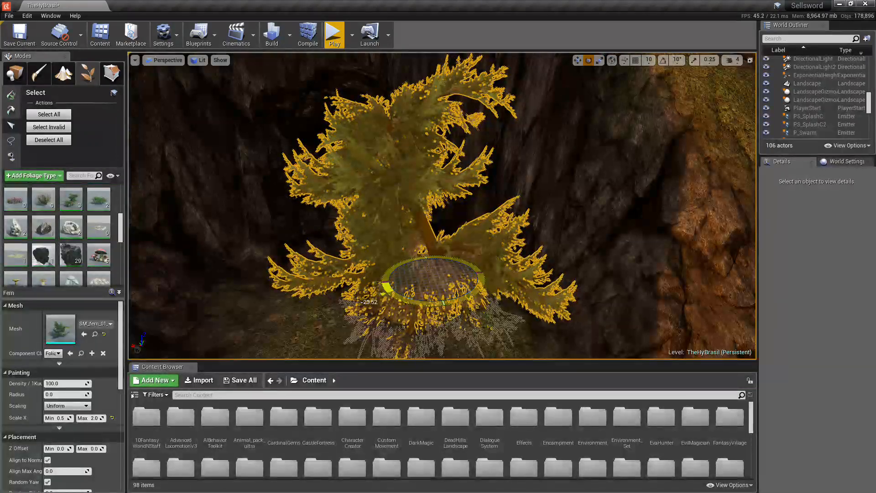
Step: Check the juniper from ground level, reselect it, adjust its size, and lower it slightly into the ground
{"action": "key", "text": "s"}
{"action": "mouse_move", "coordinate": [543, 238]}
{"action": "right_mouse_down"}
{"action": "mouse_move", "coordinate": [530, 235]}
{"action": "mouse_move", "coordinate": [531, 243]}
{"action": "right_mouse_up"}
{"action": "key", "text": "w"}
{"action": "key", "text": "e"}
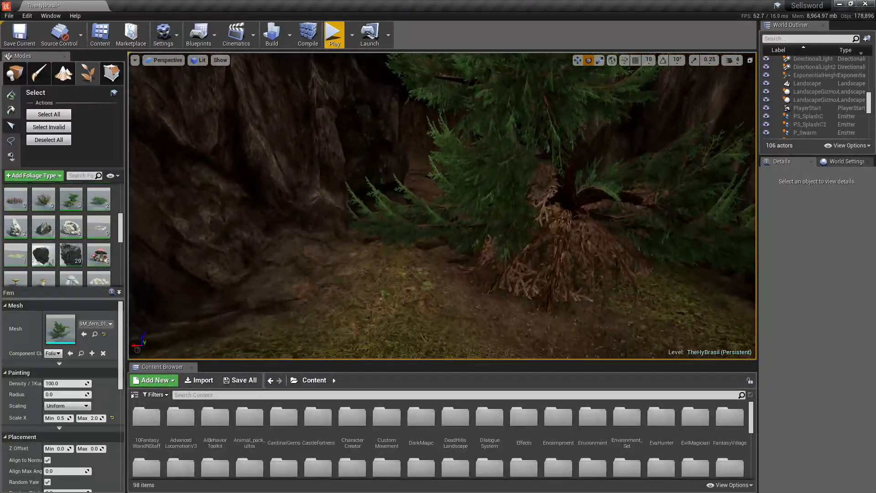
{"action": "left_click", "coordinate": [563, 216]}
{"action": "left_click_drag", "start_coordinate": [541, 241], "coordinate": [565, 259]}
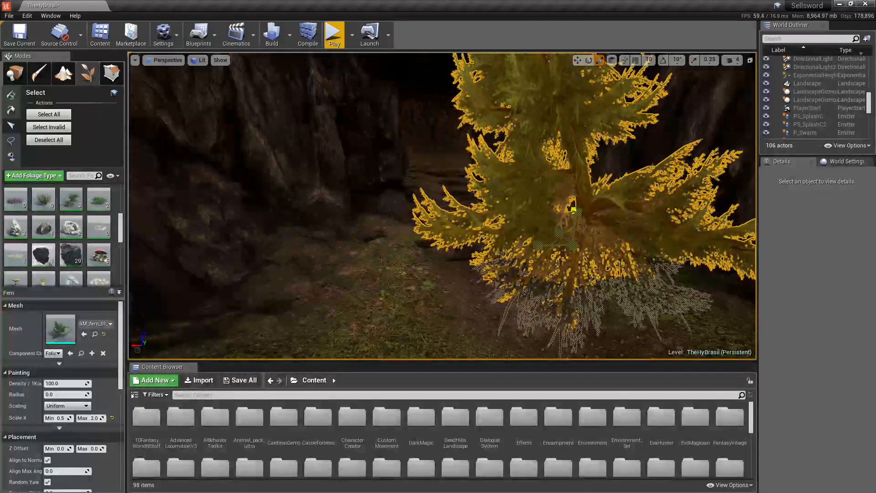
{"action": "right_click_drag", "start_coordinate": [573, 211], "coordinate": [603, 242]}
{"action": "right_click_drag", "start_coordinate": [507, 223], "coordinate": [510, 223]}
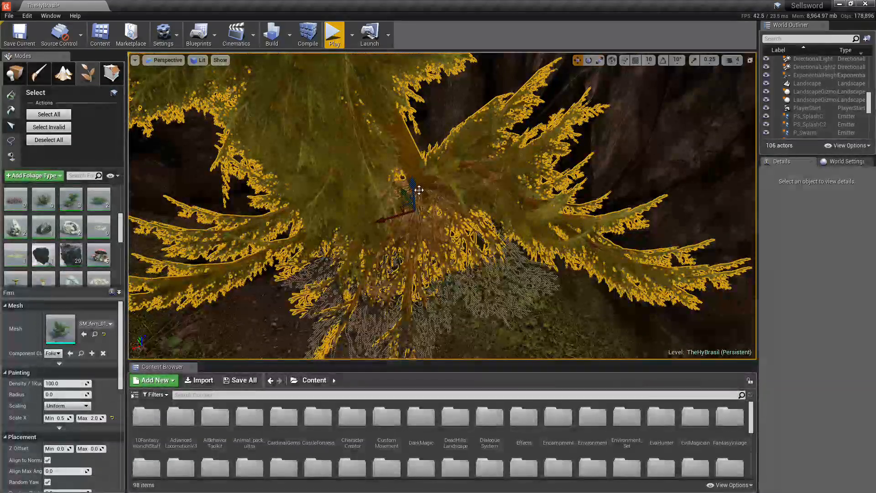
{"action": "mouse_move", "coordinate": [416, 186]}
{"action": "left_mouse_down"}
{"action": "mouse_move", "coordinate": [422, 165]}
{"action": "mouse_move", "coordinate": [423, 187]}
{"action": "left_mouse_up"}
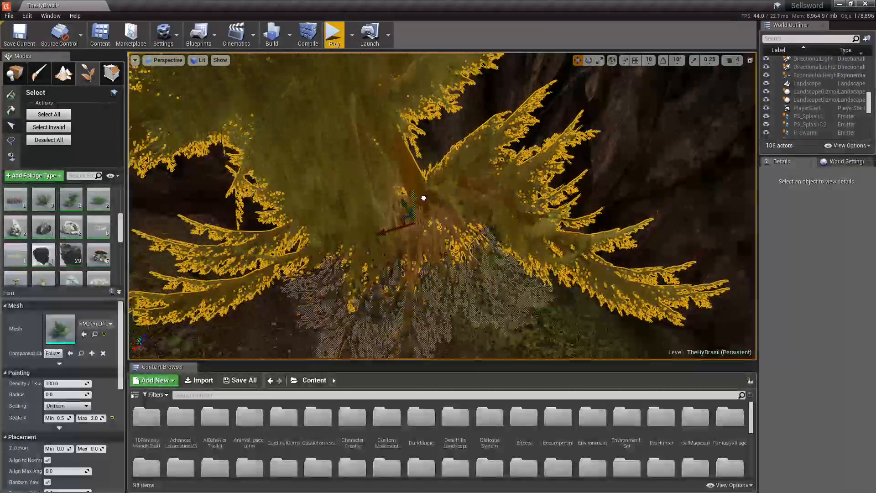
Step: Rotate the juniper about 11 degrees around its vertical axis and fine-tune its scale beside the passage
{"action": "key", "text": "e"}
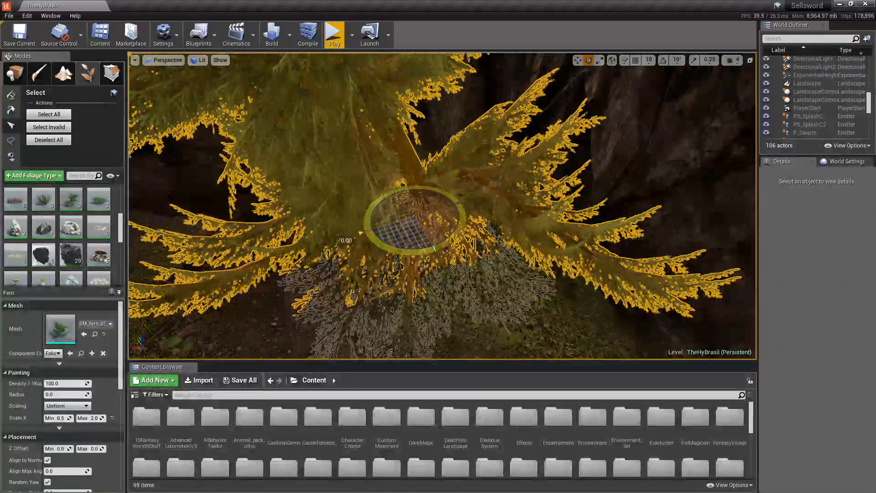
{"action": "left_click_drag", "start_coordinate": [370, 246], "coordinate": [368, 236]}
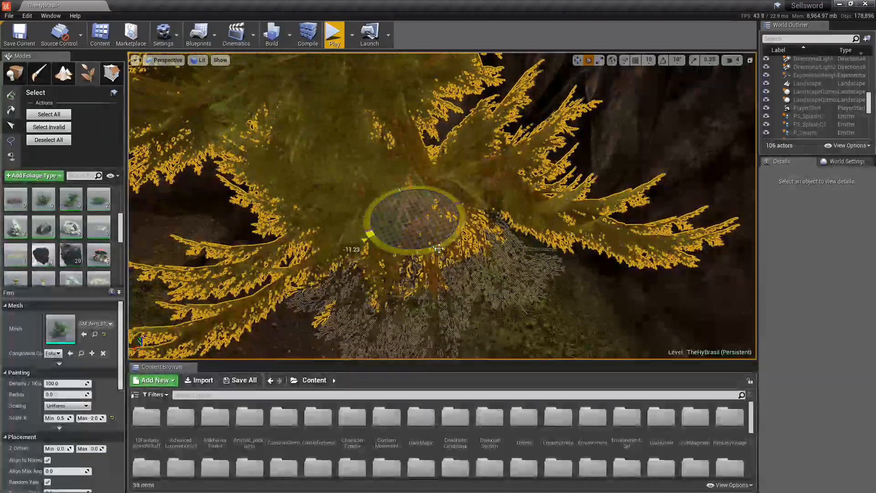
{"action": "right_click_drag", "start_coordinate": [438, 248], "coordinate": [449, 228]}
{"action": "key", "text": "r"}
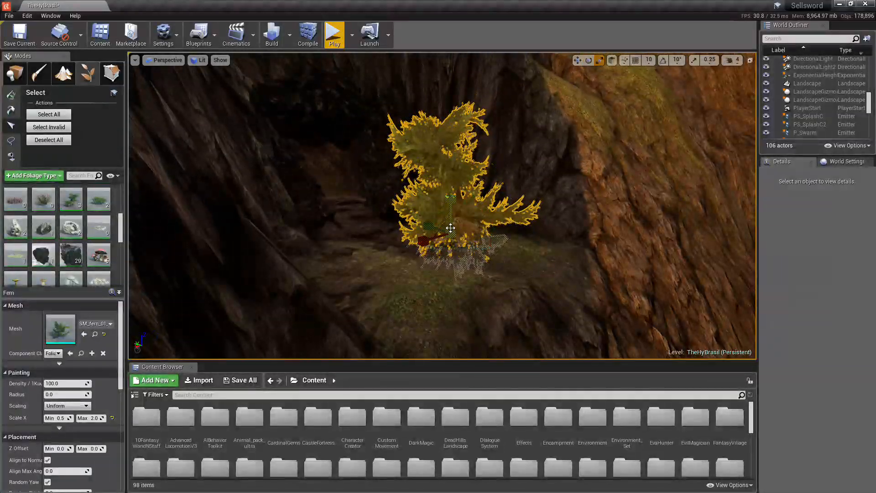
{"action": "left_click", "coordinate": [543, 269]}
{"action": "mouse_move", "coordinate": [543, 269]}
{"action": "right_mouse_down"}
{"action": "mouse_move", "coordinate": [548, 293]}
{"action": "mouse_move", "coordinate": [521, 260]}
{"action": "mouse_move", "coordinate": [543, 267]}
{"action": "right_mouse_up"}
{"action": "left_click_drag", "start_coordinate": [423, 233], "coordinate": [369, 232], "text": "alt"}
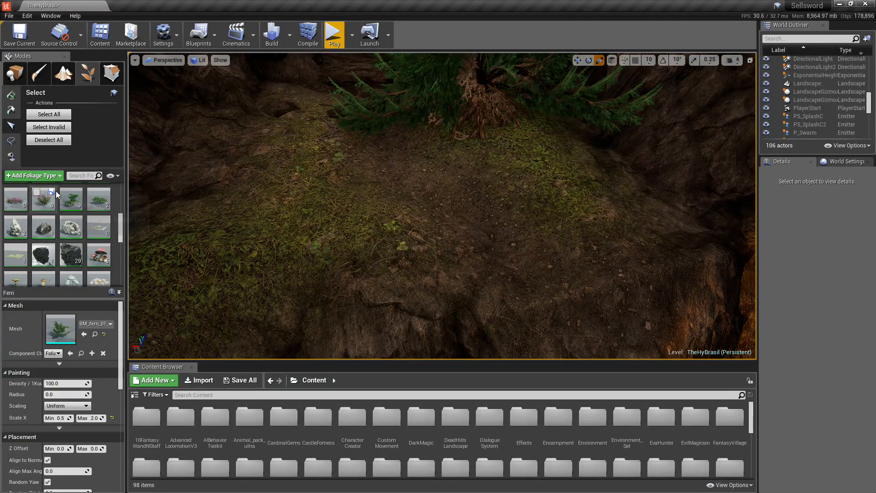
Step: Return to foliage painting and make cloverflower the only active foliage type, keeping single-instance placement
{"action": "left_click", "coordinate": [10, 96]}
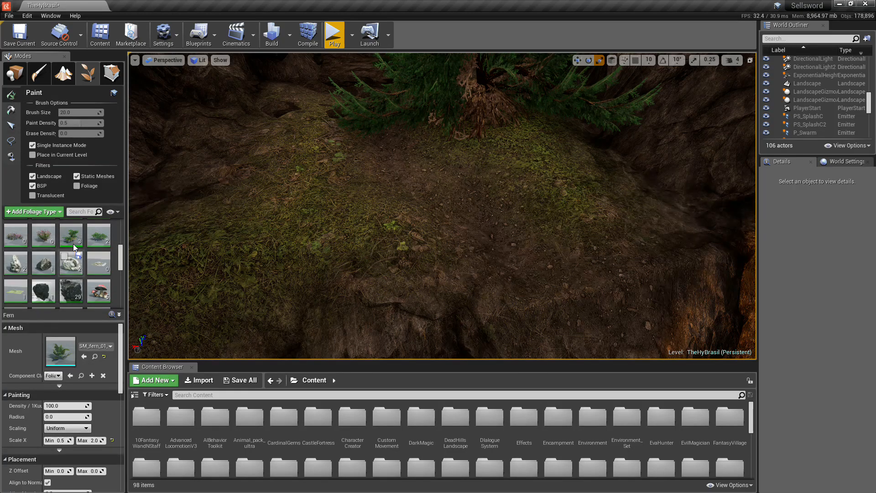
{"action": "scroll", "coordinate": [92, 247], "scroll_direction": "down", "scroll_amount": 3}
{"action": "scroll", "coordinate": [94, 247], "scroll_direction": "up", "scroll_amount": 3}
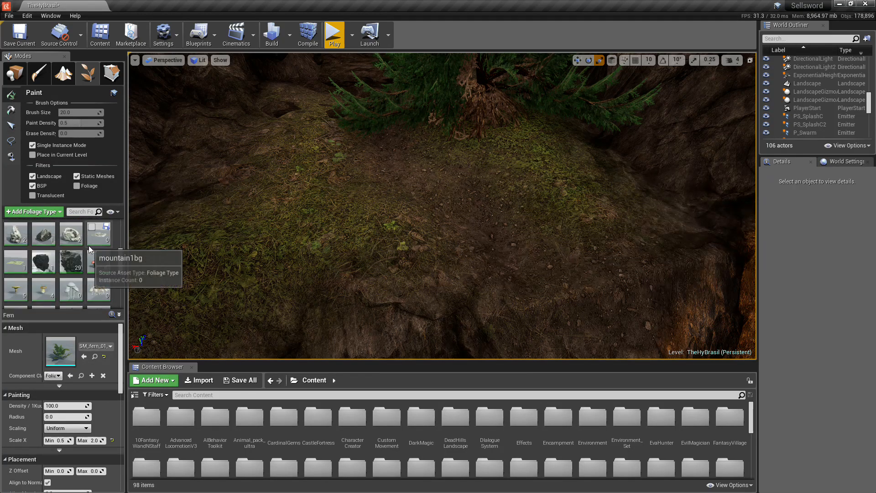
{"action": "scroll", "coordinate": [87, 242], "scroll_direction": "up", "scroll_amount": 1}
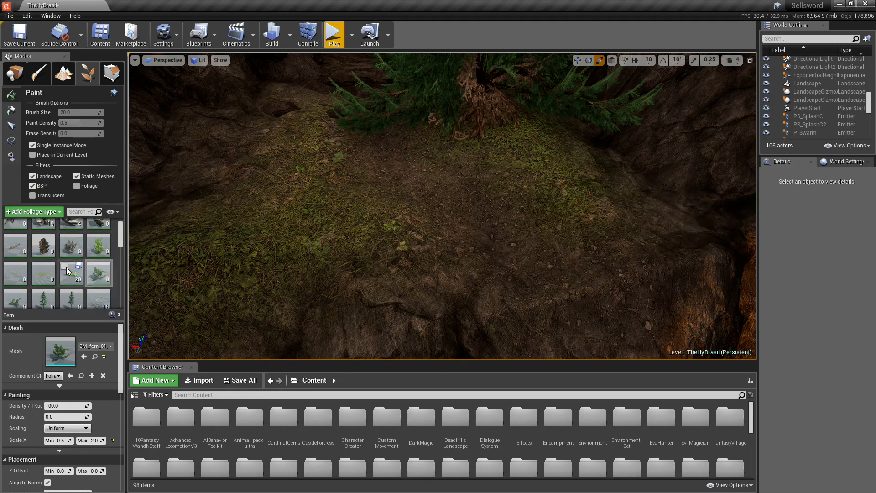
{"action": "left_click", "coordinate": [65, 267]}
{"action": "left_click", "coordinate": [33, 145]}
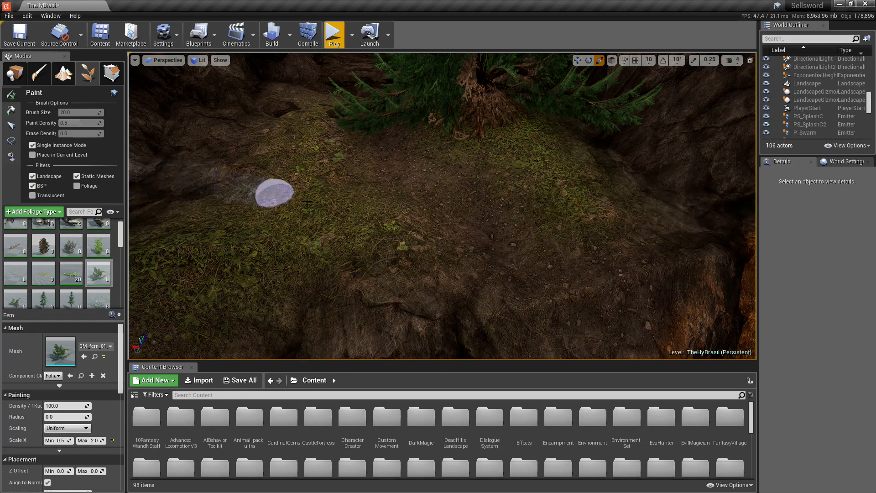
{"action": "key", "text": "ctrl+a"}
{"action": "left_click", "coordinate": [76, 276]}
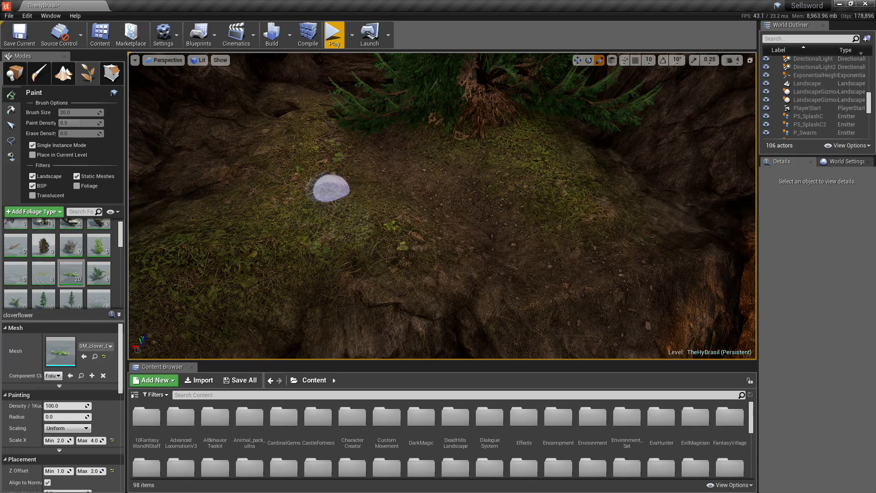
Step: Place individual cloverflower patches on the mossy ground beside the juniper and along the ledge
{"action": "mouse_move", "coordinate": [332, 188]}
{"action": "right_mouse_down"}
{"action": "mouse_move", "coordinate": [305, 219]}
{"action": "mouse_move", "coordinate": [324, 201]}
{"action": "mouse_move", "coordinate": [386, 173]}
{"action": "mouse_move", "coordinate": [395, 178]}
{"action": "right_mouse_up"}
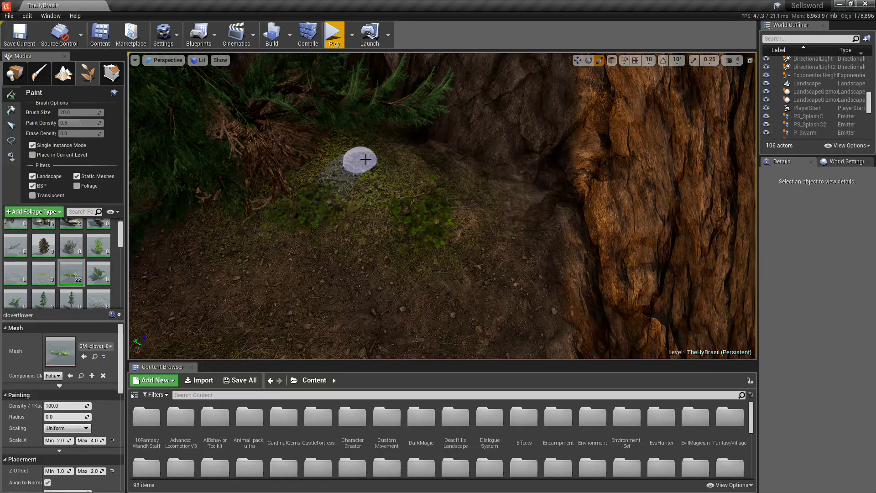
{"action": "right_click_drag", "start_coordinate": [341, 178], "coordinate": [408, 208]}
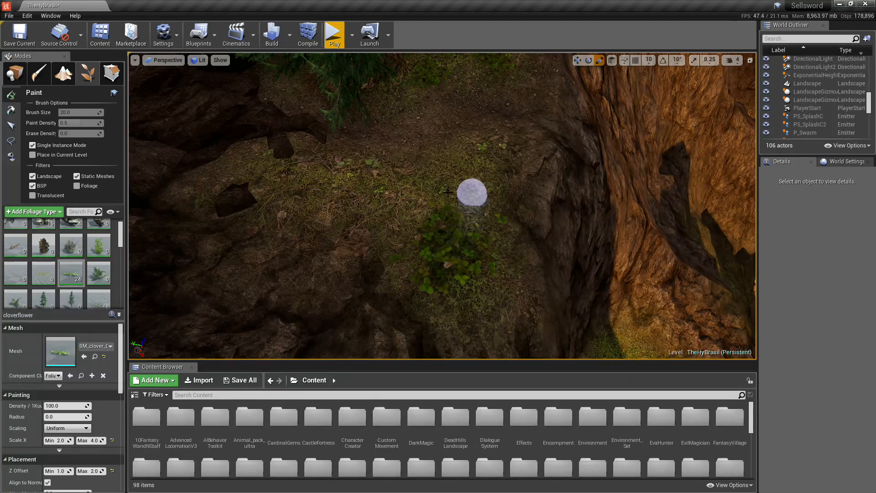
{"action": "mouse_move", "coordinate": [391, 228]}
{"action": "right_mouse_down"}
{"action": "mouse_move", "coordinate": [395, 252]}
{"action": "mouse_move", "coordinate": [395, 228]}
{"action": "right_mouse_up"}
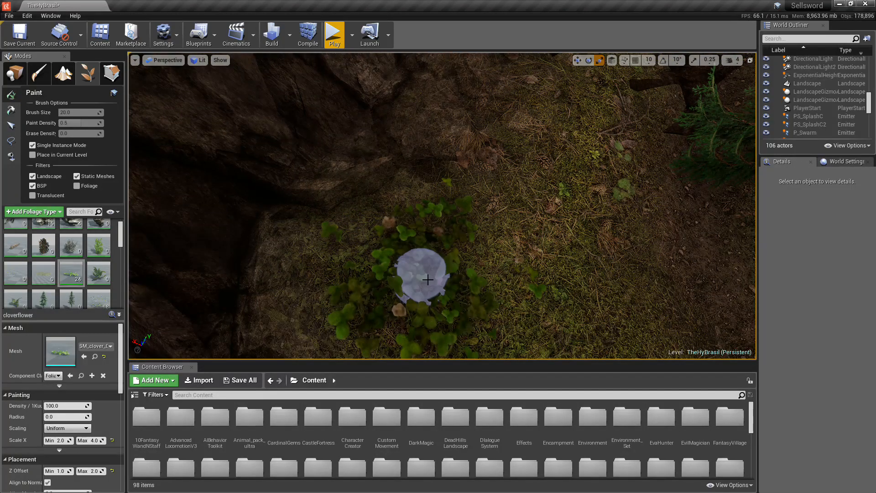
{"action": "right_click_drag", "start_coordinate": [427, 279], "coordinate": [430, 252]}
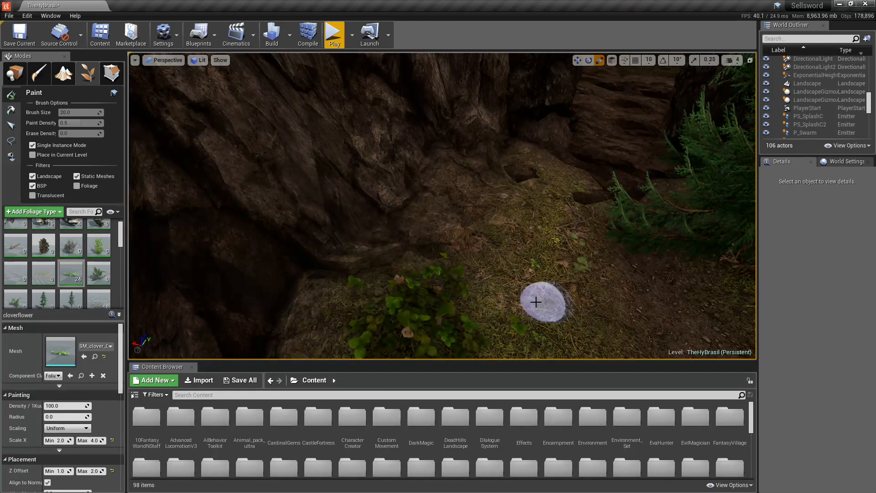
Step: Play-test from the mossy ledge, walking past the clover patches and juniper to the tunnel entrance, and end the play session
{"action": "right_click", "coordinate": [534, 292]}
{"action": "left_click", "coordinate": [555, 434]}
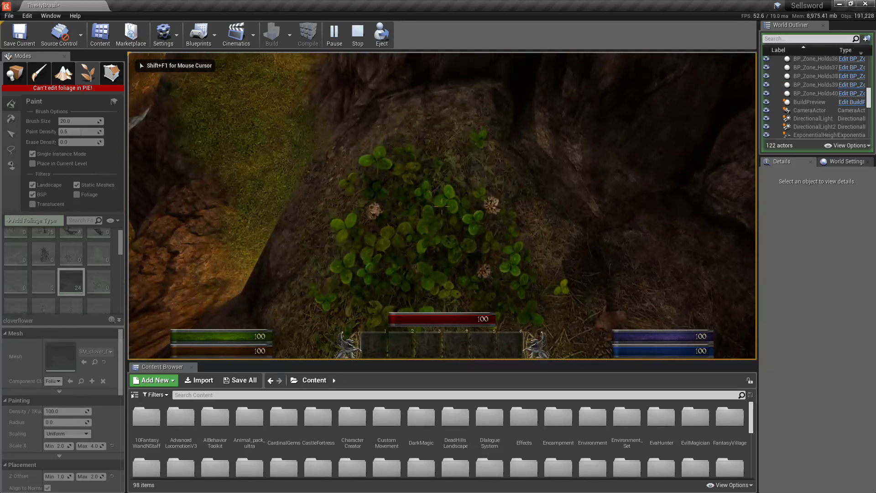
{"action": "key", "text": "w"}
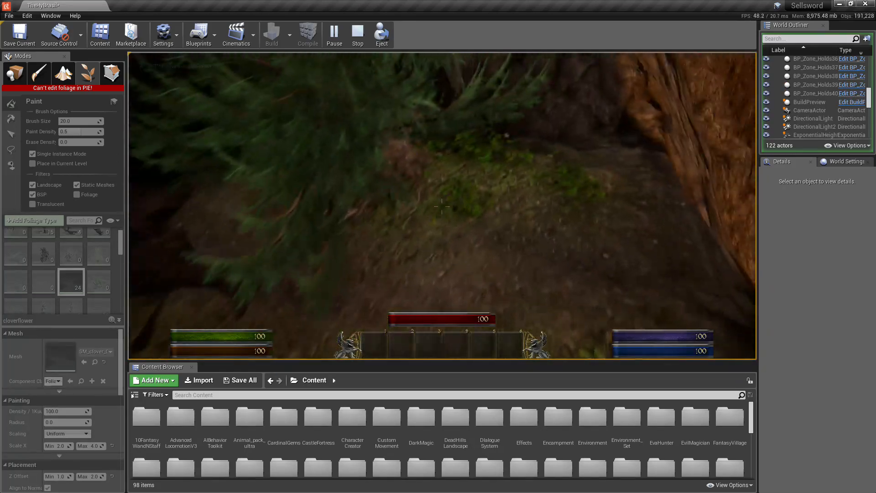
{"action": "key", "text": "w"}
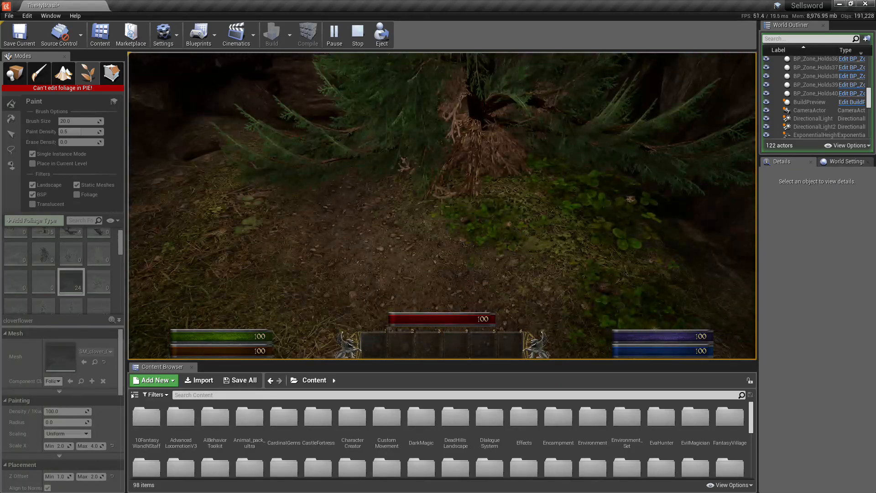
{"action": "key", "text": "w"}
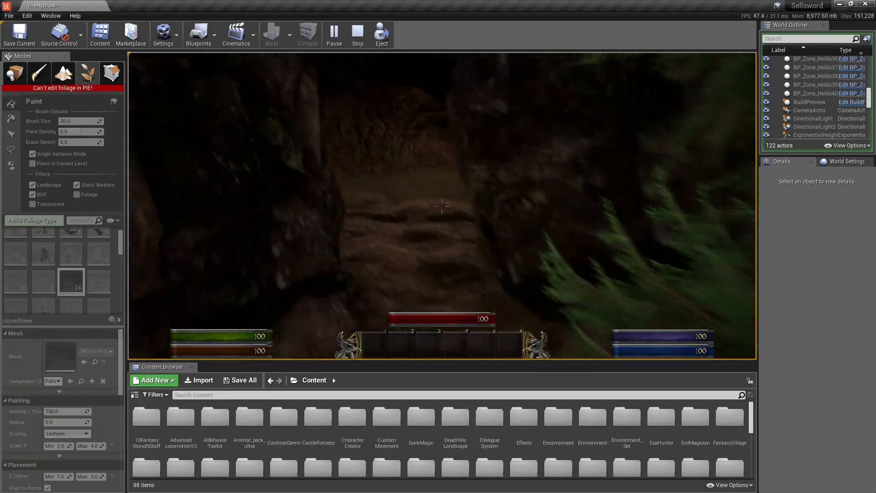
{"action": "key", "text": "c"}
{"action": "key", "text": "Escape"}
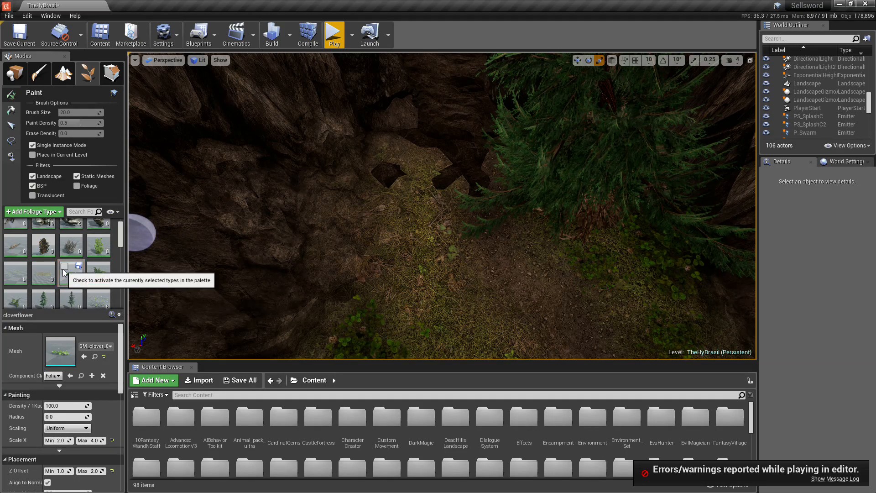
Step: Replace cloverflower with groundfoliagecover as the active foliage type and place instances along the mossy strip by the rock wall
{"action": "scroll", "coordinate": [19, 273], "scroll_direction": "down", "scroll_amount": 1}
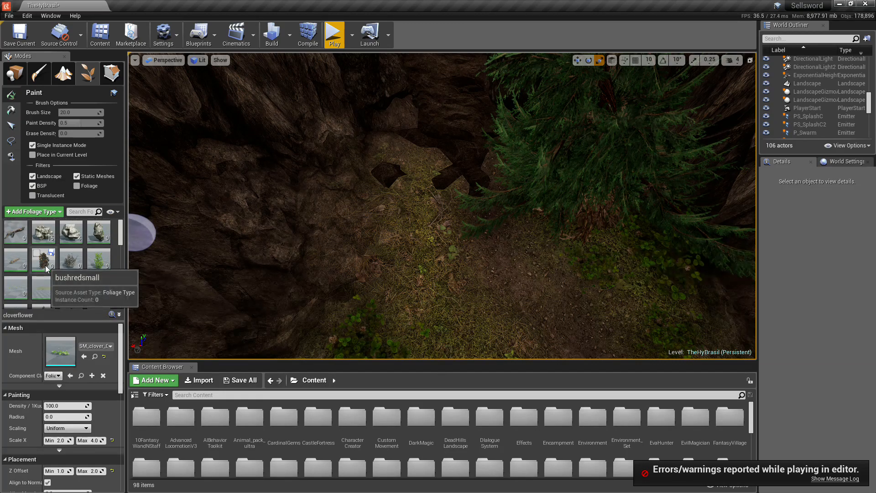
{"action": "scroll", "coordinate": [46, 258], "scroll_direction": "down", "scroll_amount": 1}
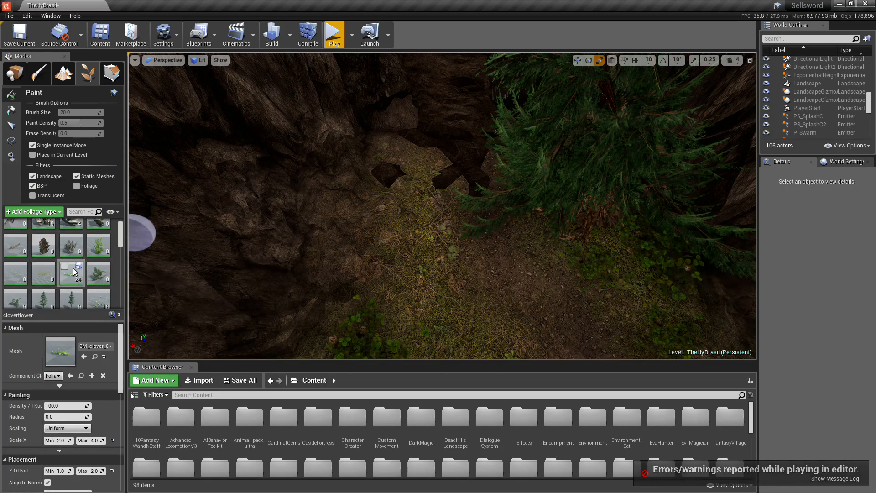
{"action": "scroll", "coordinate": [77, 254], "scroll_direction": "down", "scroll_amount": 4}
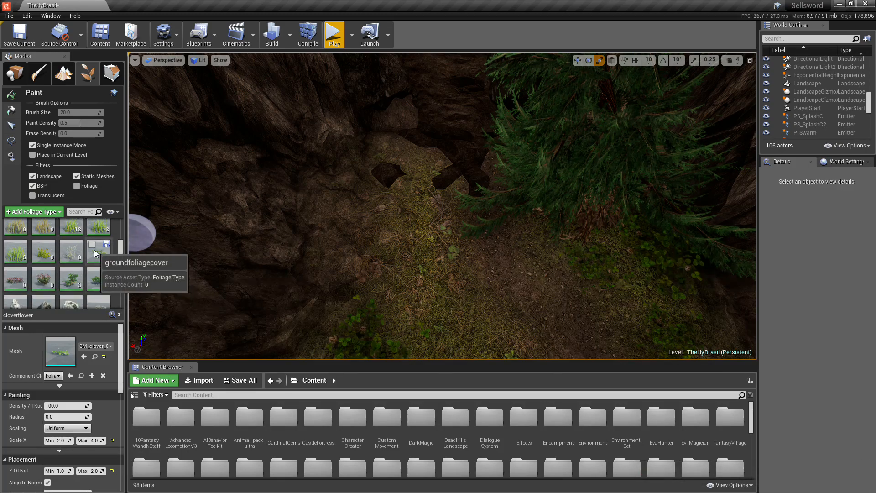
{"action": "mouse_move", "coordinate": [407, 221]}
{"action": "left_mouse_down"}
{"action": "mouse_move", "coordinate": [407, 249]}
{"action": "mouse_move", "coordinate": [421, 180]}
{"action": "mouse_move", "coordinate": [423, 187]}
{"action": "left_mouse_up"}
{"action": "left_click", "coordinate": [421, 297]}
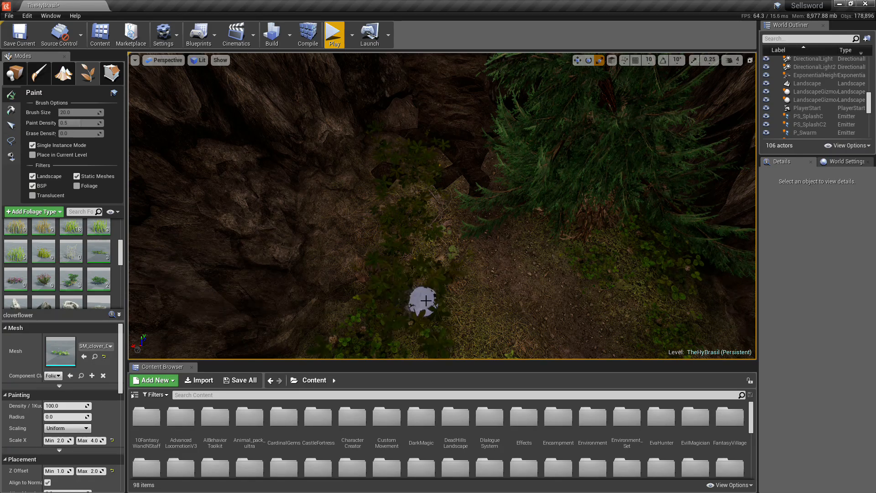
Step: Try a groundfoliagecover instance at the base of the juniper trunk and undo it
{"action": "right_click_drag", "start_coordinate": [463, 292], "coordinate": [489, 288]}
{"action": "right_click_drag", "start_coordinate": [445, 306], "coordinate": [495, 284]}
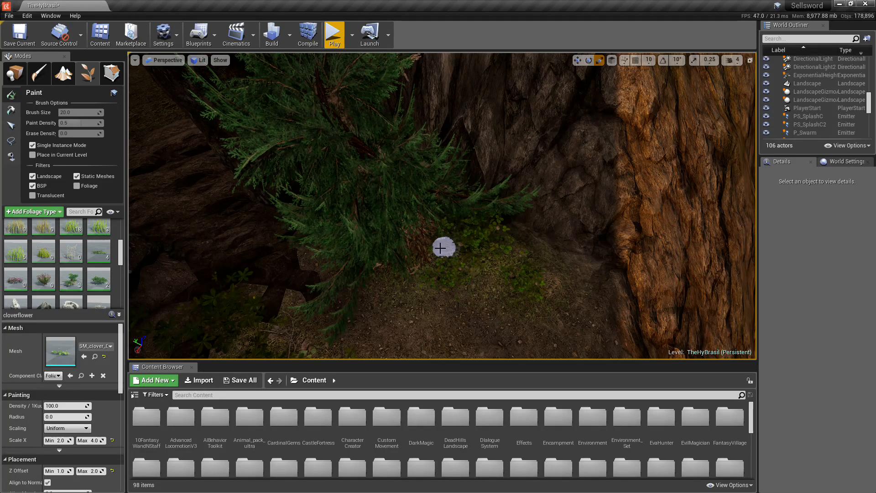
{"action": "left_click", "coordinate": [442, 248]}
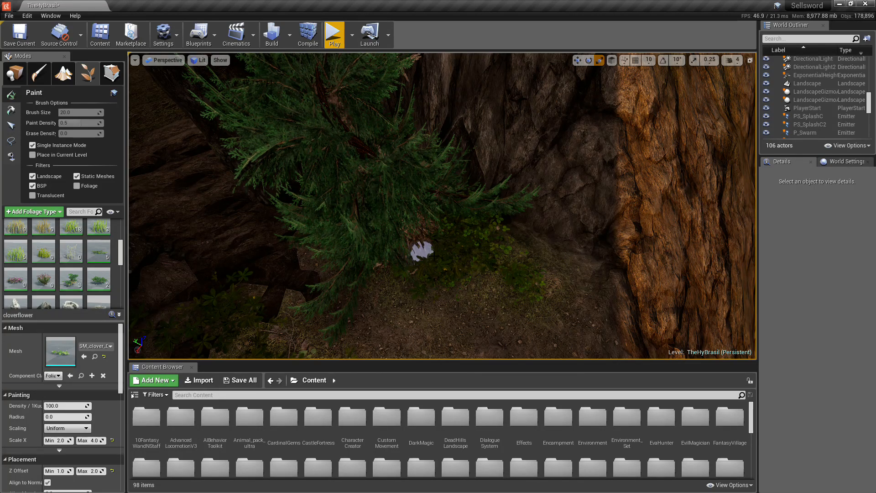
{"action": "key", "text": "ctrl+z"}
{"action": "mouse_move", "coordinate": [437, 264]}
{"action": "right_mouse_down"}
{"action": "mouse_move", "coordinate": [431, 283]}
{"action": "mouse_move", "coordinate": [441, 296]}
{"action": "mouse_move", "coordinate": [442, 261]}
{"action": "right_mouse_up"}
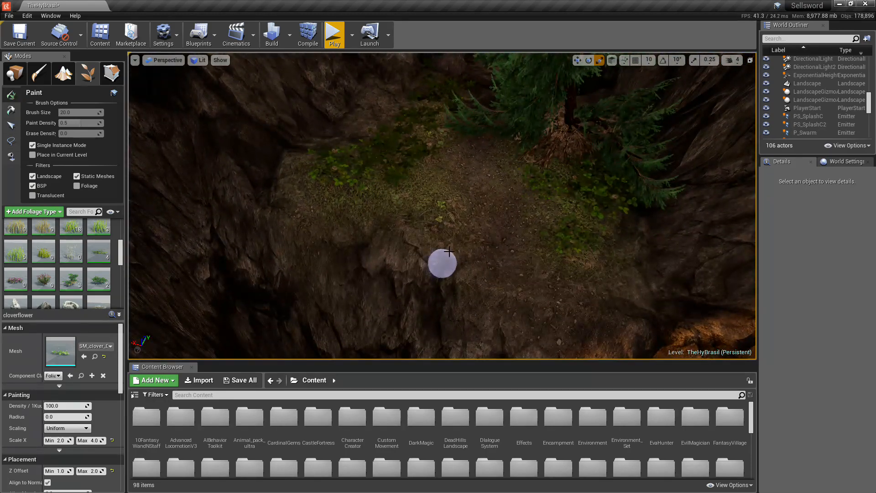
Step: Paint landscape Layer_2 along the rock wall beside the ledge, raising the tool strength to 0.657143, and select Layer_5
{"action": "left_click", "coordinate": [63, 73]}
{"action": "left_click", "coordinate": [88, 98]}
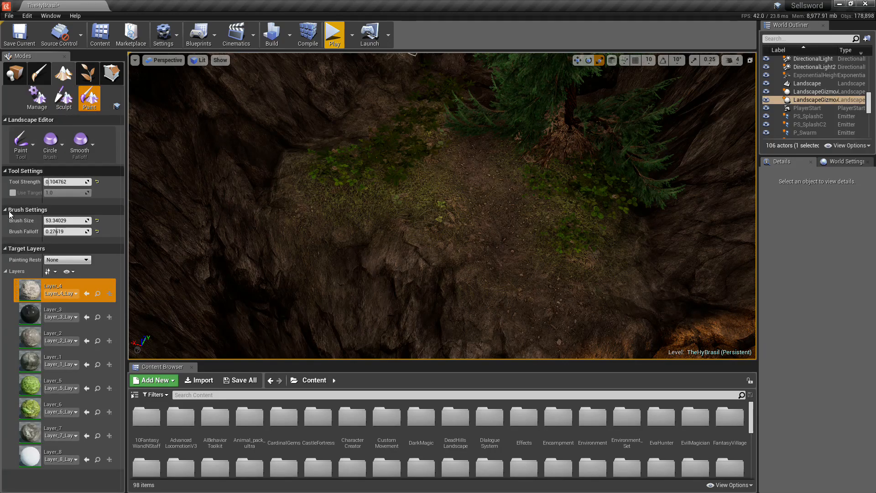
{"action": "left_click", "coordinate": [34, 338]}
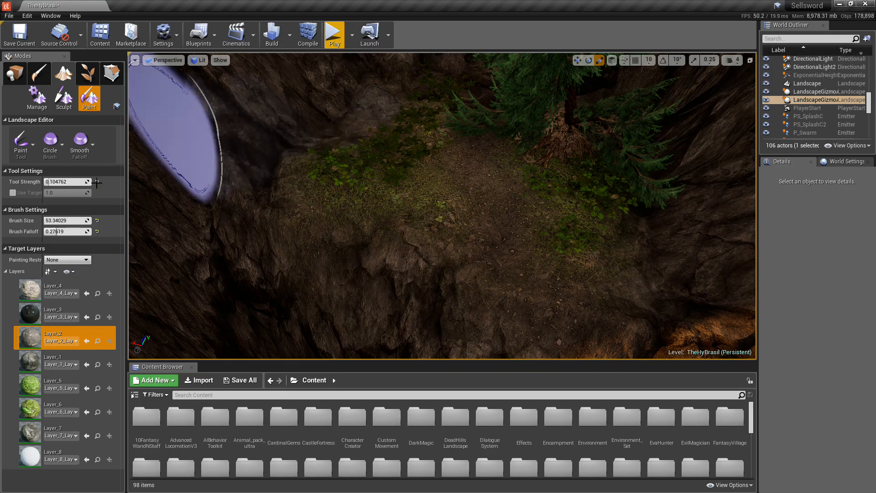
{"action": "left_click_drag", "start_coordinate": [50, 181], "coordinate": [57, 182]}
{"action": "mouse_move", "coordinate": [364, 137]}
{"action": "right_mouse_down"}
{"action": "mouse_move", "coordinate": [347, 132]}
{"action": "mouse_move", "coordinate": [349, 142]}
{"action": "mouse_move", "coordinate": [343, 112]}
{"action": "mouse_move", "coordinate": [333, 110]}
{"action": "right_mouse_up"}
{"action": "left_click_drag", "start_coordinate": [368, 186], "coordinate": [383, 193]}
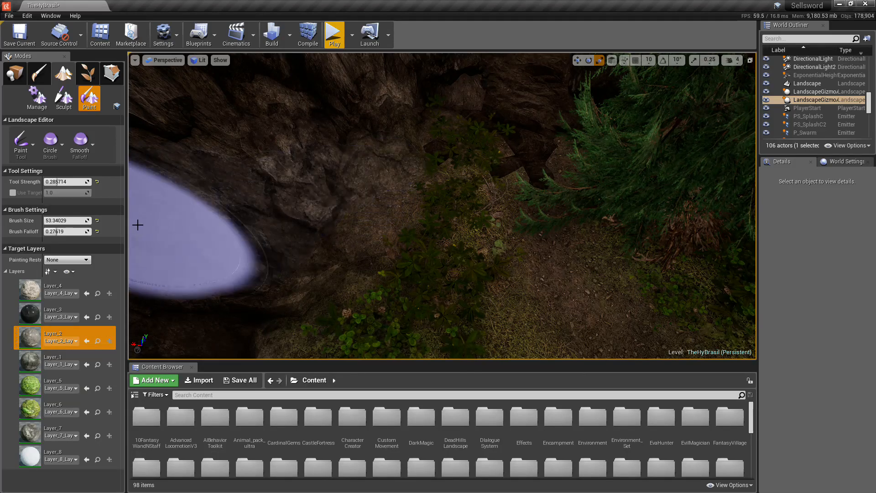
{"action": "left_click_drag", "start_coordinate": [58, 182], "coordinate": [74, 182]}
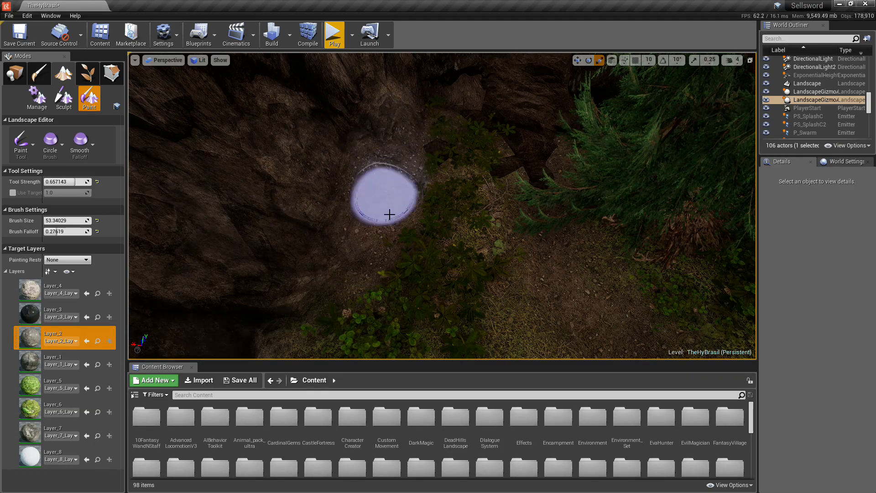
{"action": "left_click", "coordinate": [37, 384]}
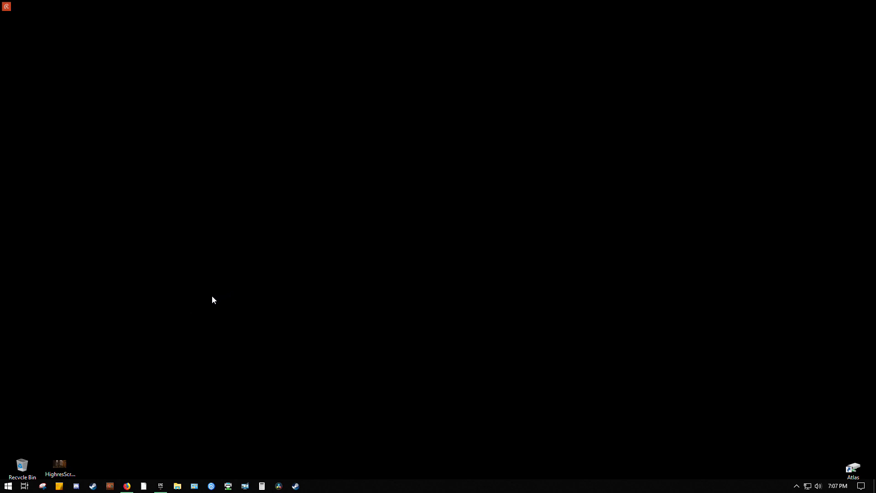
Step: Switch to the Epic Games launcher and reopen the Sellsword project from the Unreal Engine library
{"action": "left_click", "coordinate": [245, 286]}
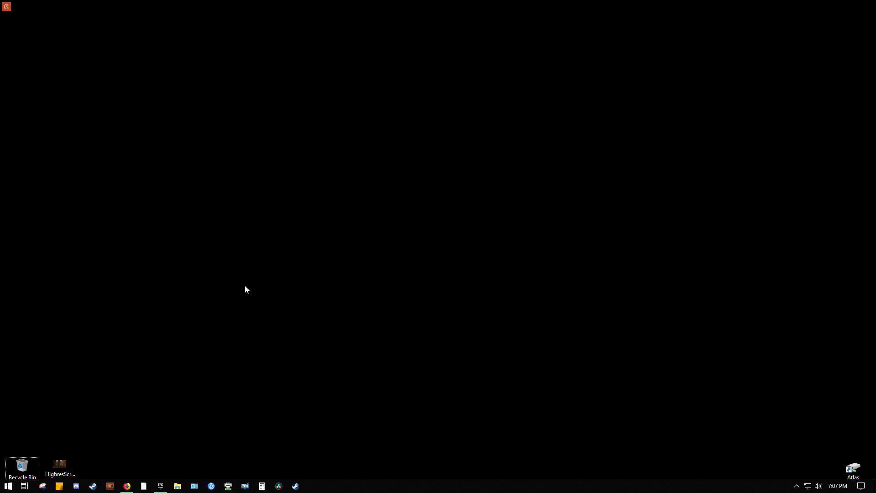
{"action": "left_click", "coordinate": [161, 486]}
{"action": "left_click", "coordinate": [613, 35]}
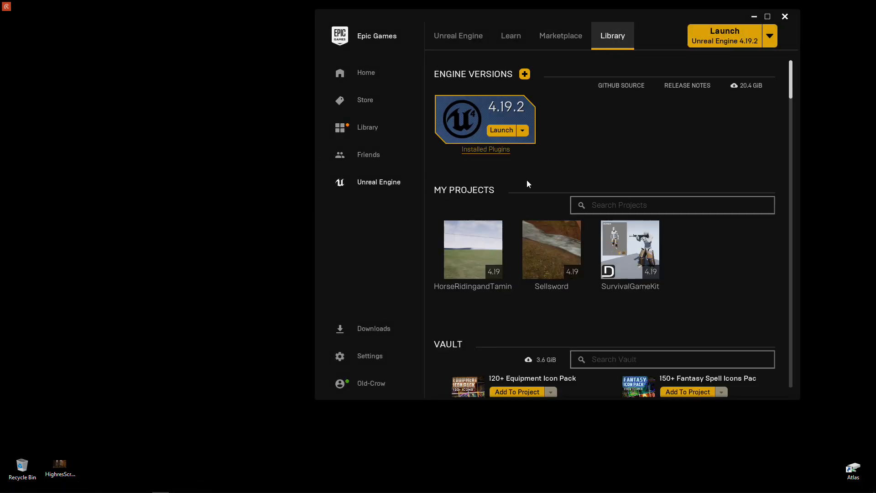
{"action": "left_click", "coordinate": [768, 17]}
{"action": "double_click", "coordinate": [234, 245]}
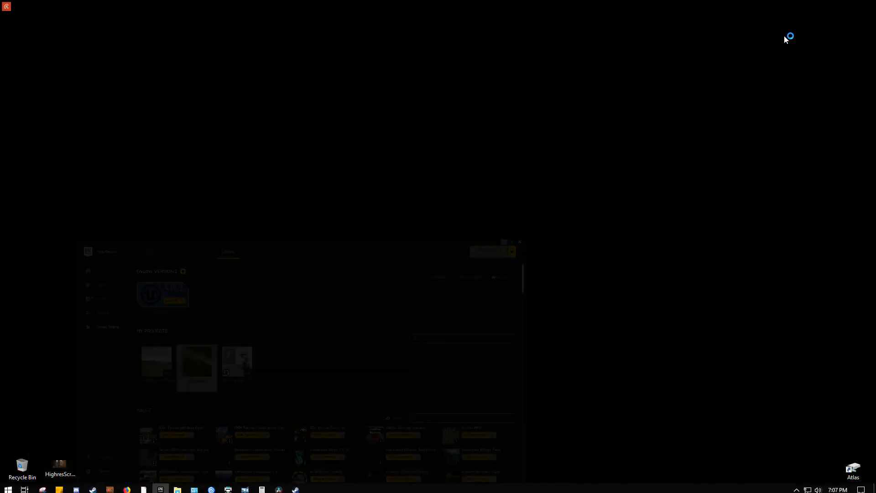
{"action": "right_click", "coordinate": [326, 232]}
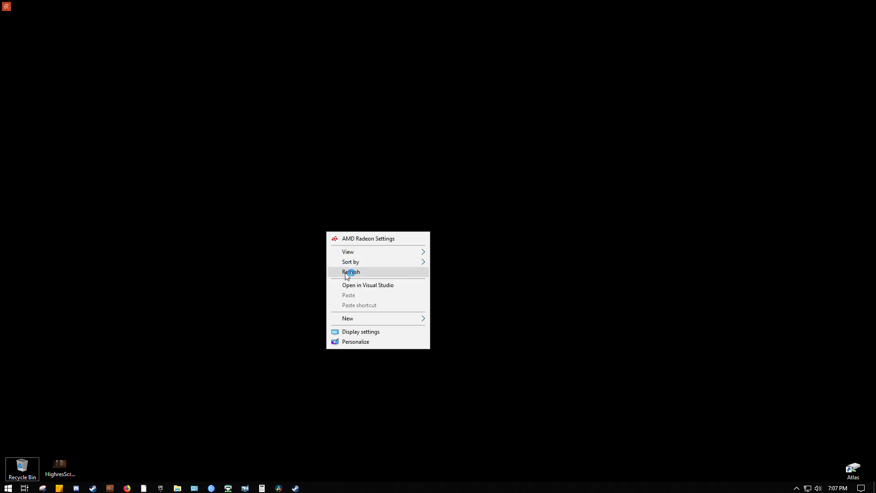
{"action": "left_click", "coordinate": [280, 349]}
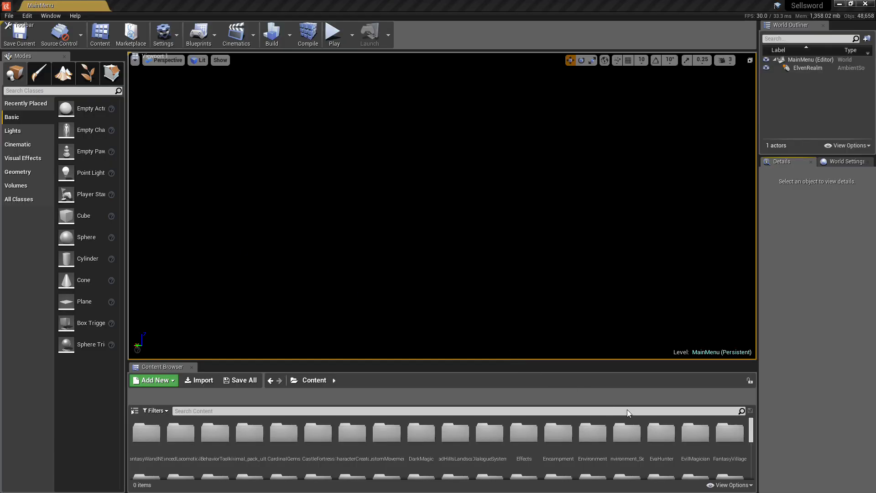
Step: Open the TheHyBrasil level from the Environment_Set folder
{"action": "double_click", "coordinate": [627, 423]}
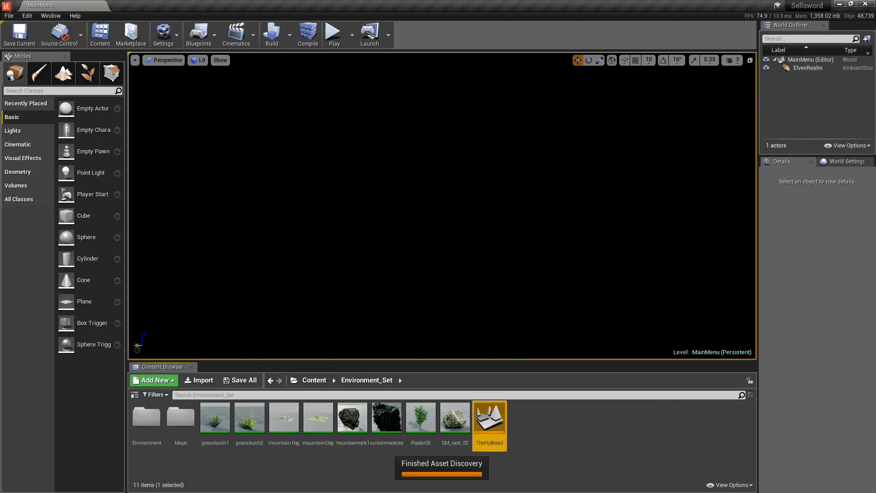
{"action": "double_click", "coordinate": [491, 413]}
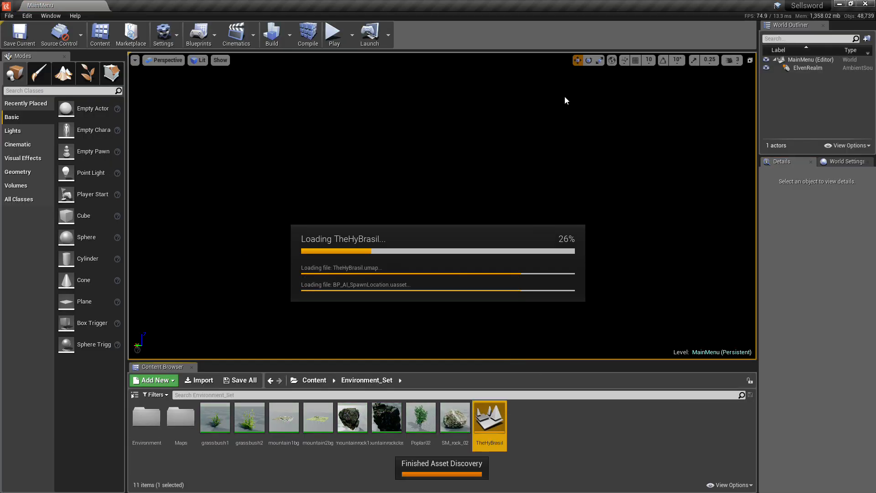